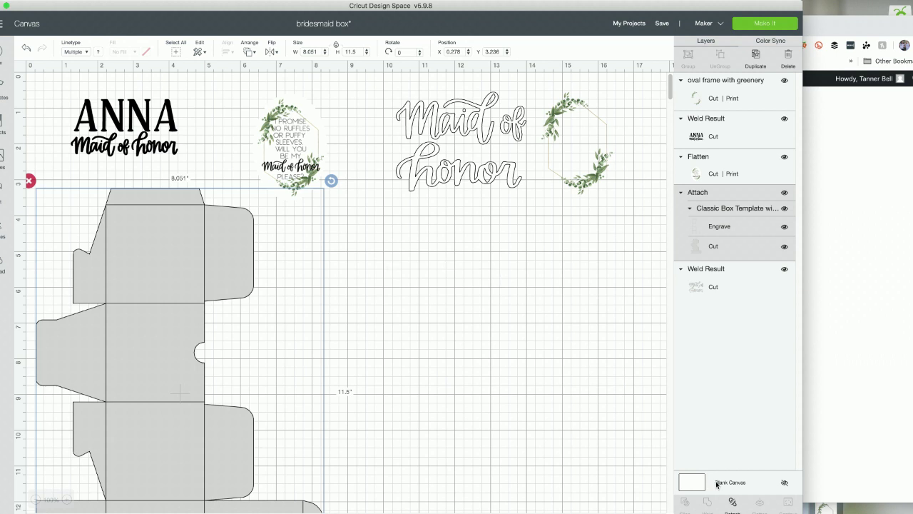
# Detach the classic box template and try the Cut and Score linetypes on its fold-line layer, returning it to Engrave
pyautogui.click(733, 505)
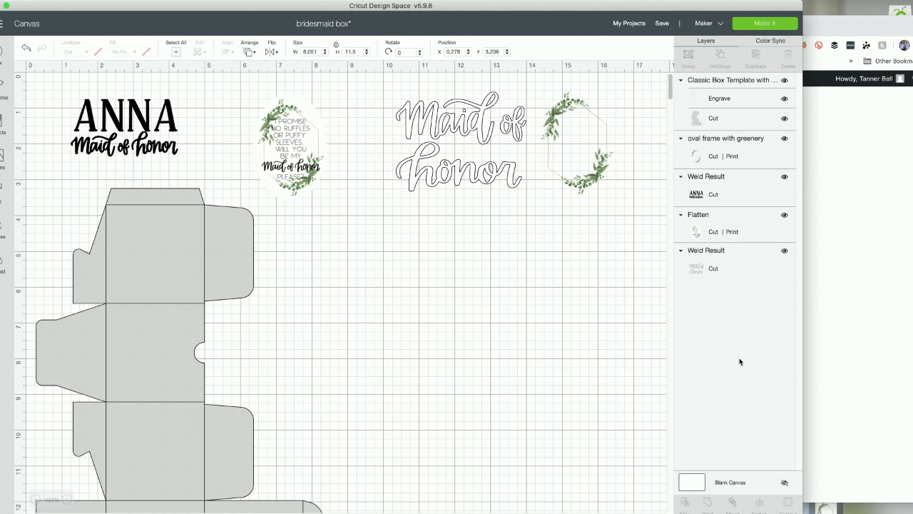
pyautogui.click(735, 100)
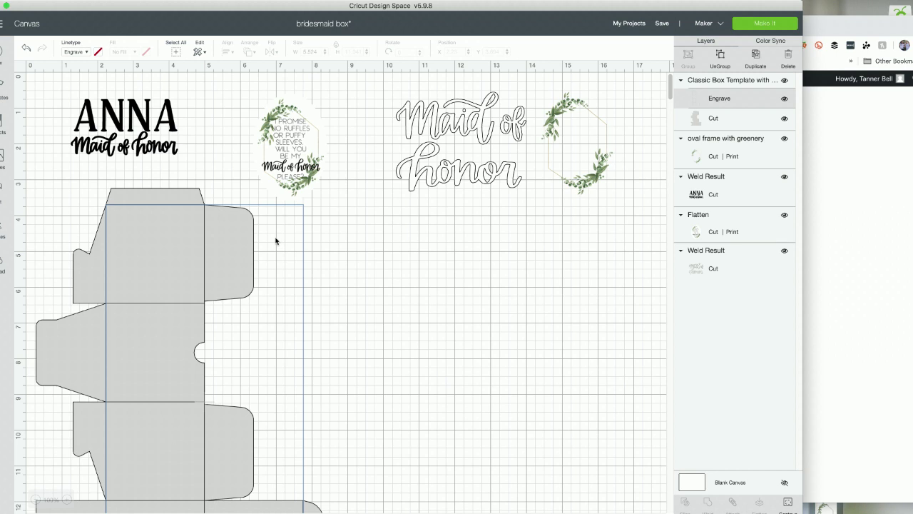
pyautogui.click(77, 53)
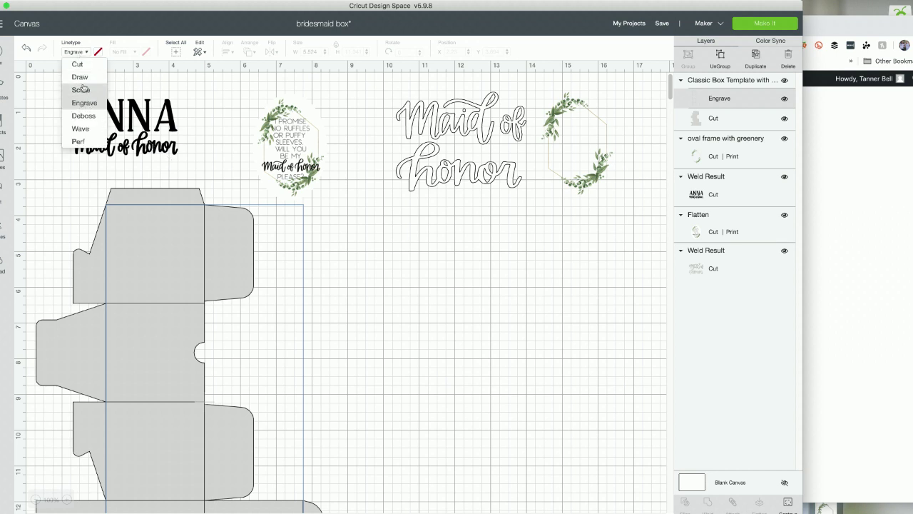
pyautogui.click(81, 64)
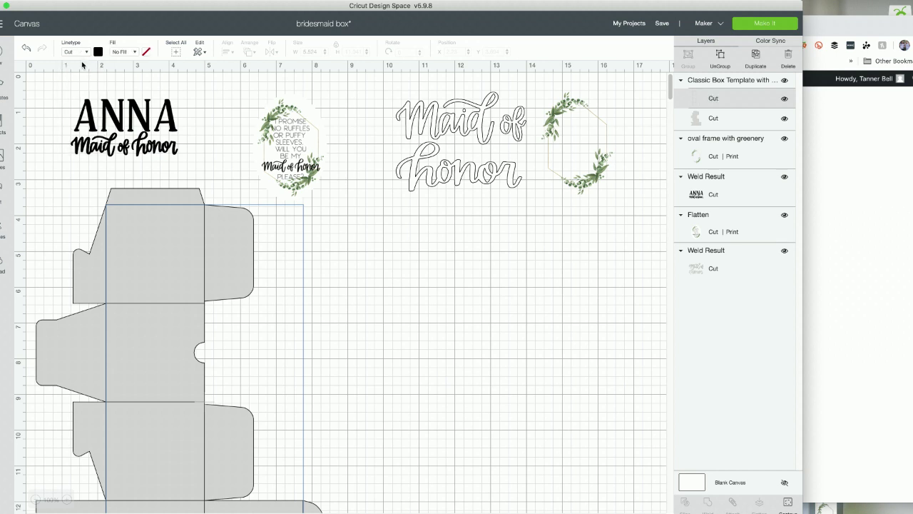
pyautogui.click(82, 53)
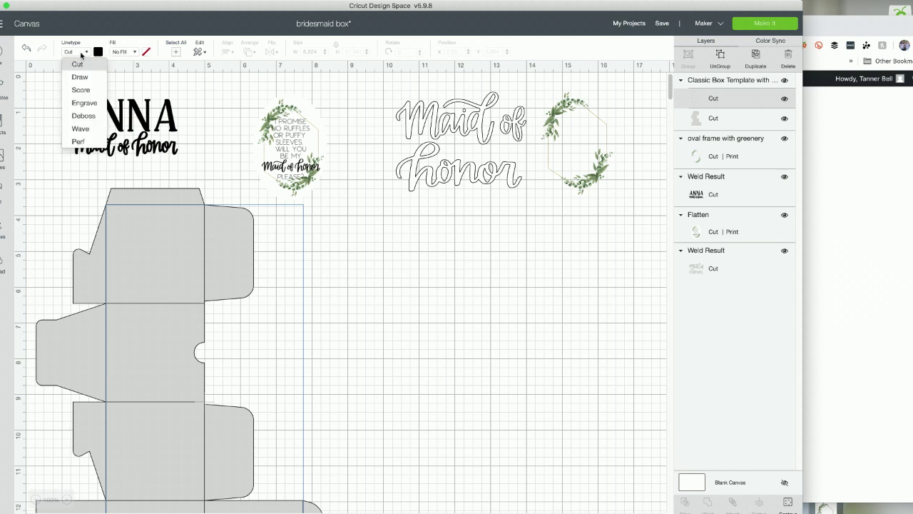
pyautogui.click(81, 103)
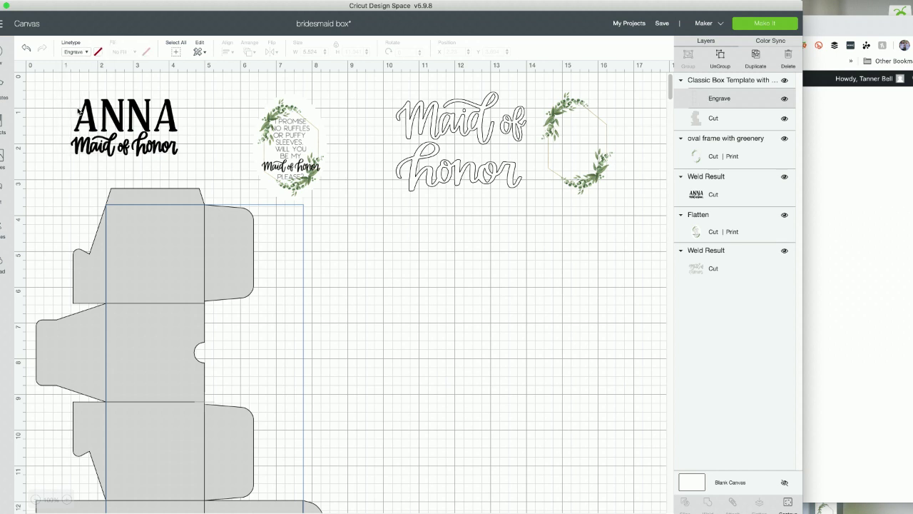
pyautogui.click(80, 53)
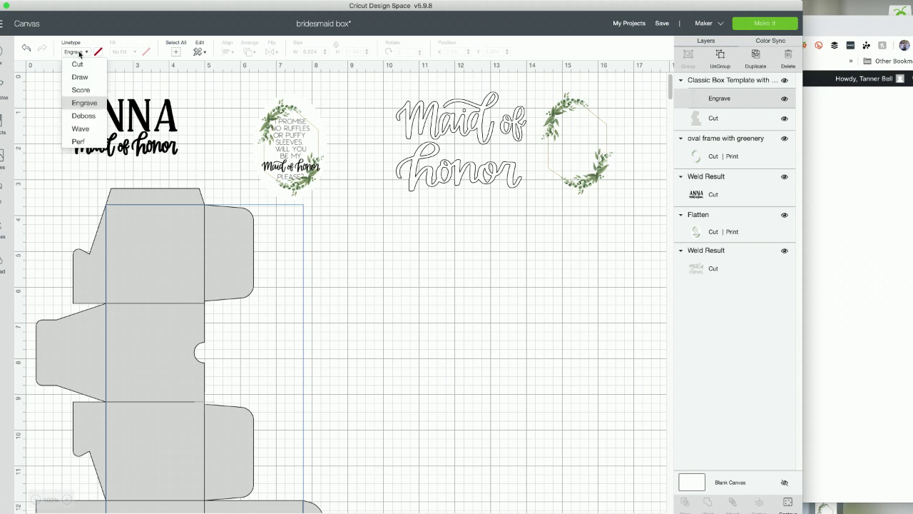
pyautogui.click(79, 89)
pyautogui.click(81, 54)
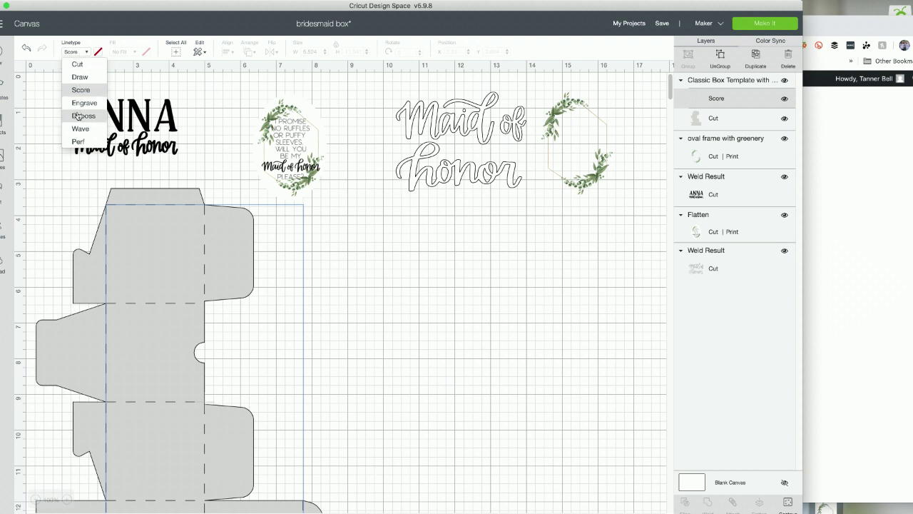
pyautogui.click(78, 107)
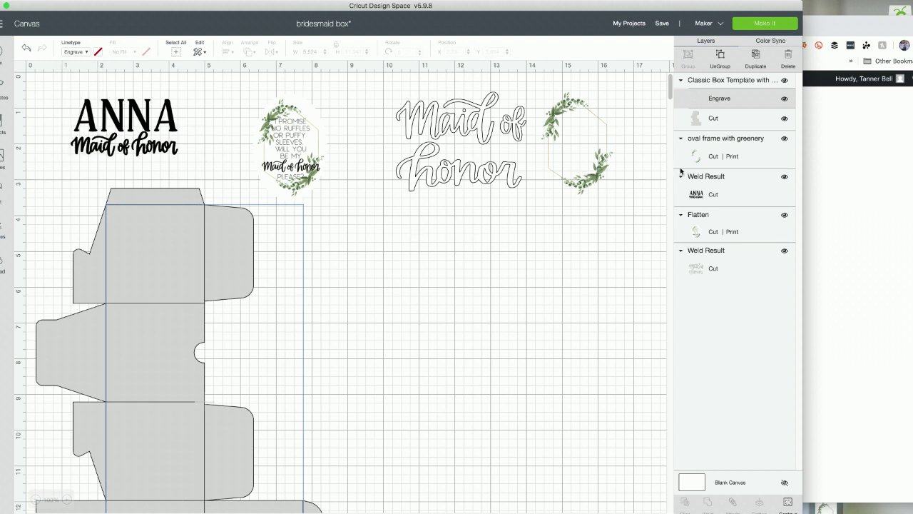
# Attach the box template's fold-line and cut layers to each other
pyautogui.click(728, 124)
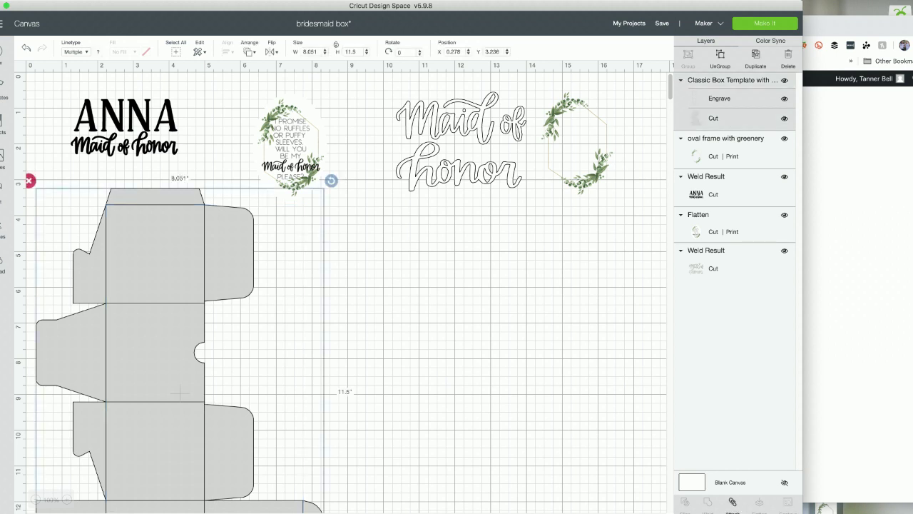
pyautogui.click(733, 504)
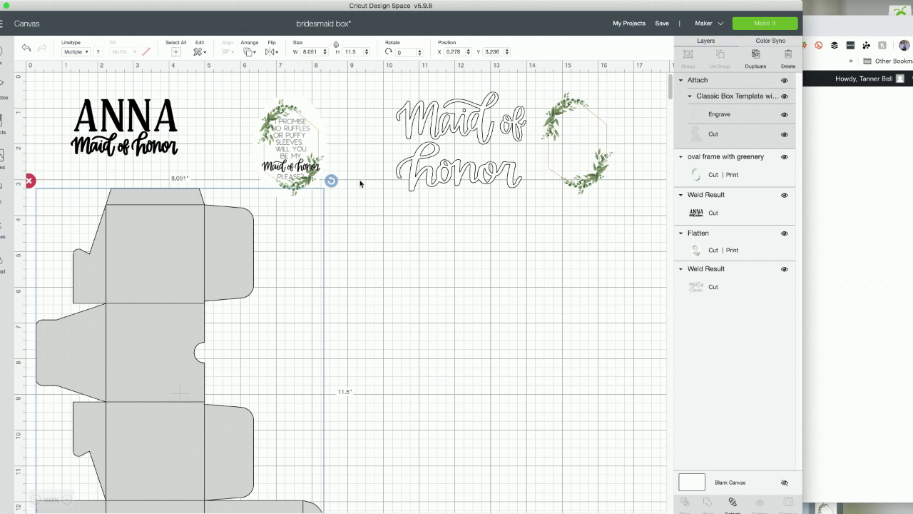
# Move the "Maid of honor" outline down into open canvas space and the greenery frame next to the flattened label
pyautogui.click(304, 161)
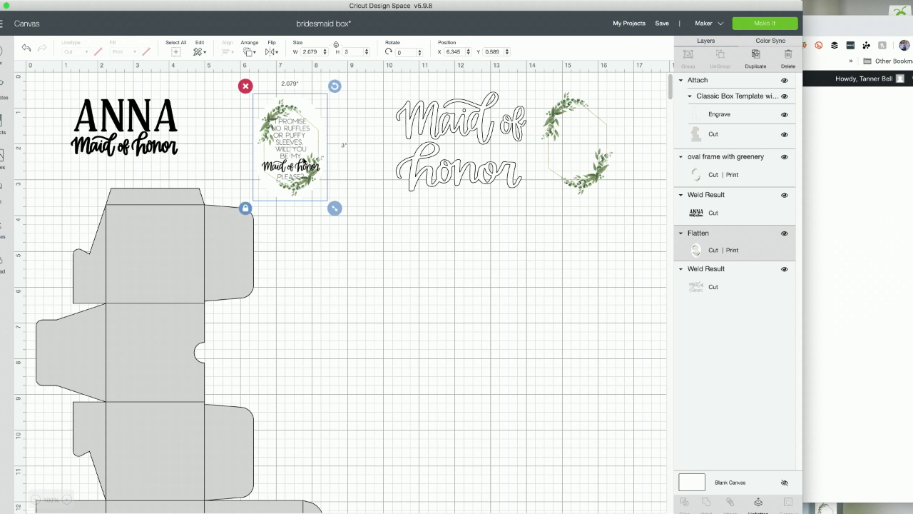
pyautogui.click(441, 154)
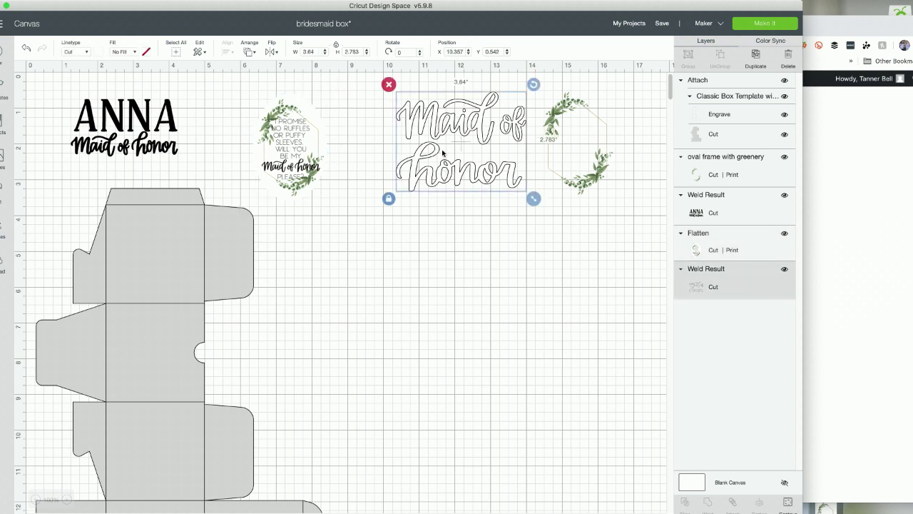
pyautogui.moveTo(443, 152); pyautogui.dragTo(414, 241)
pyautogui.click(577, 132)
pyautogui.moveTo(576, 132); pyautogui.dragTo(341, 125)
pyautogui.click(460, 191)
pyautogui.moveTo(460, 192); pyautogui.dragTo(449, 222)
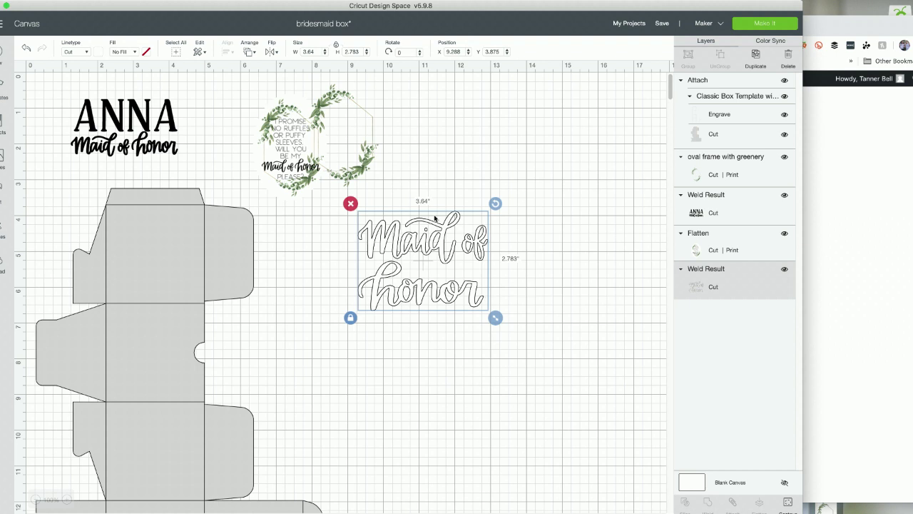
# Make two separated copies of the "Maid of honor" outline and delete the original
pyautogui.click(754, 67)
pyautogui.click(754, 67)
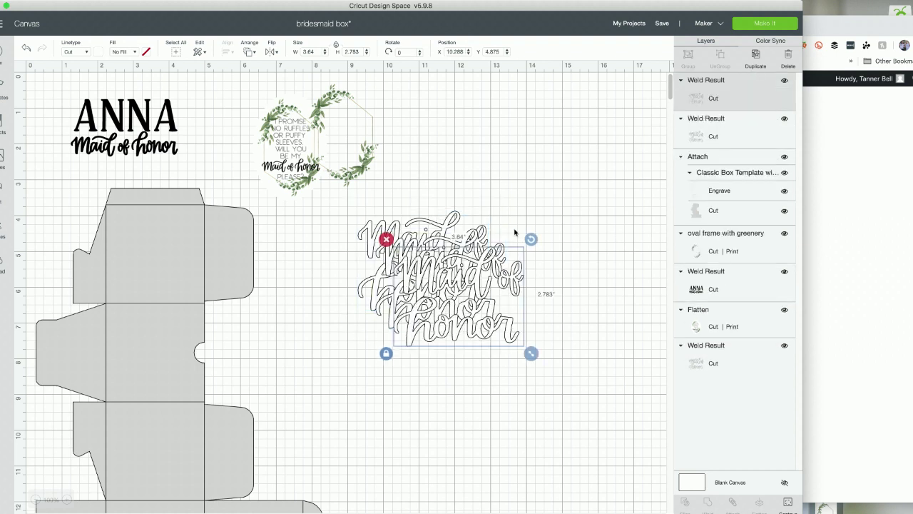
pyautogui.moveTo(456, 284); pyautogui.dragTo(419, 276)
pyautogui.click(407, 257)
pyautogui.click(350, 203)
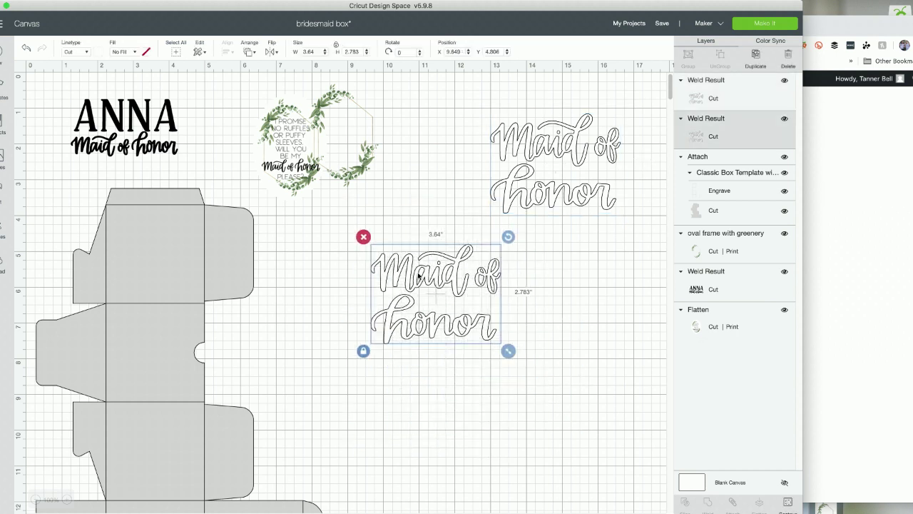
pyautogui.click(663, 345)
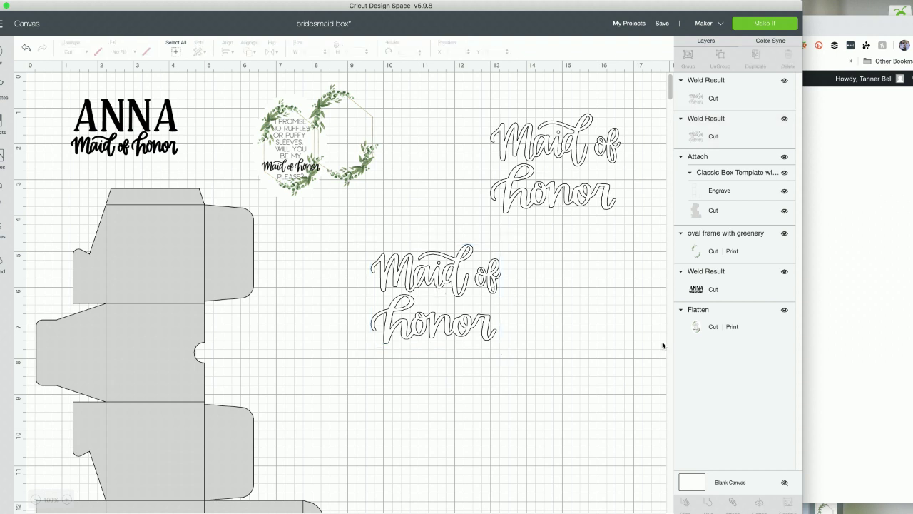
# Move the lower "Maid of honor" copy to about X 9.371, Y 4.07 and keep it selected
pyautogui.click(479, 284)
pyautogui.moveTo(471, 283); pyautogui.dragTo(462, 257)
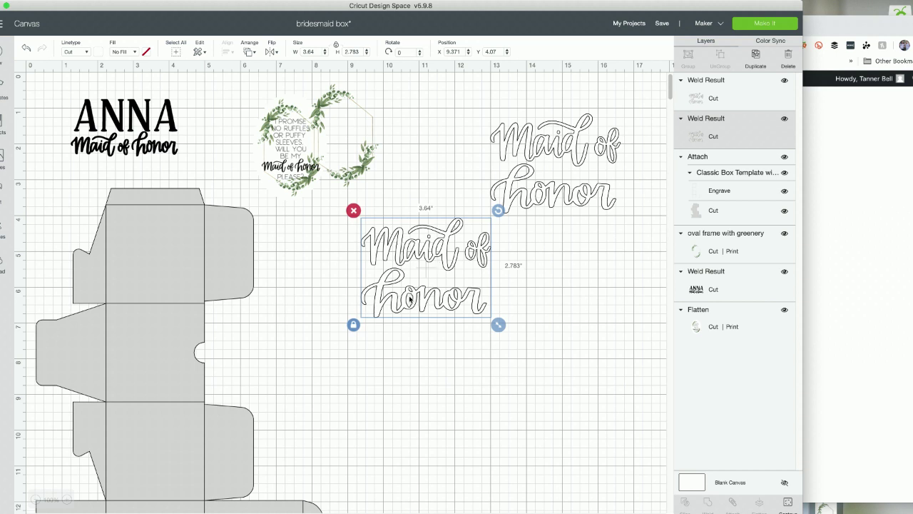
pyautogui.click(590, 135)
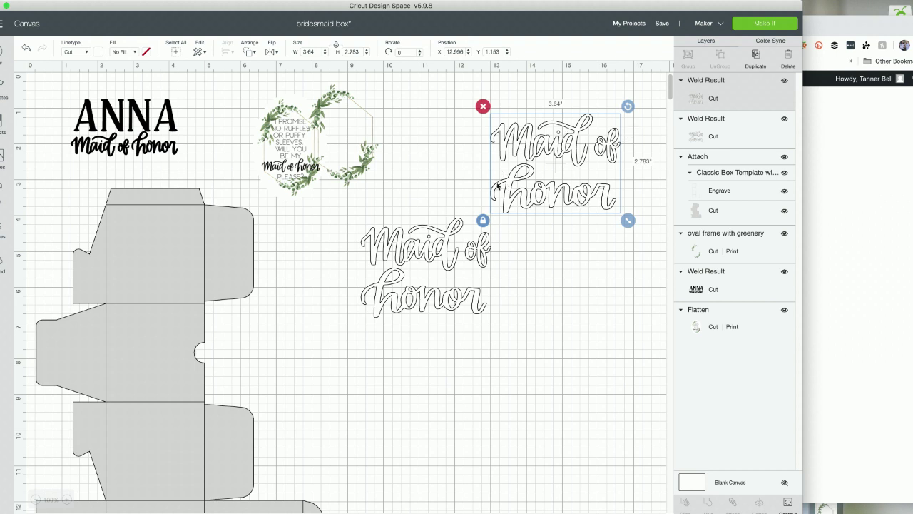
pyautogui.click(426, 297)
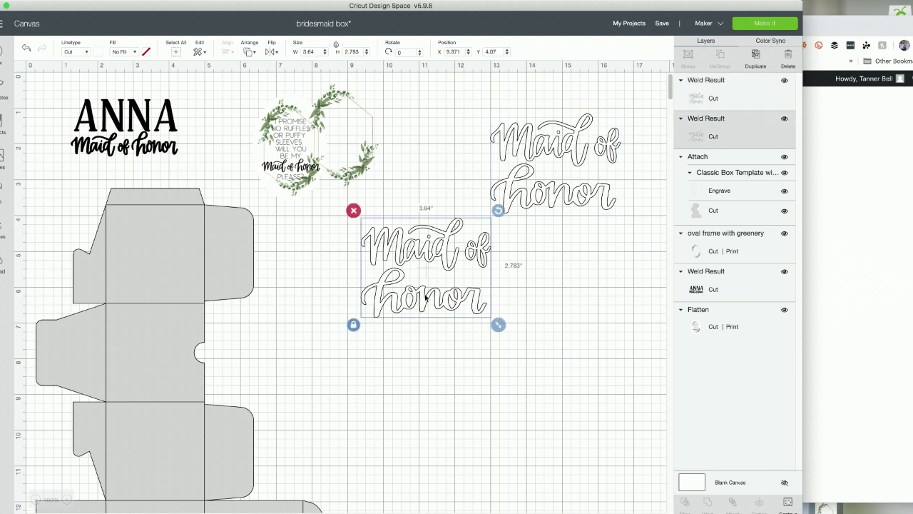
# Hide the contours of the word "honor" and its inner shapes in the lower copy, keeping only "Maid of"
pyautogui.click(785, 505)
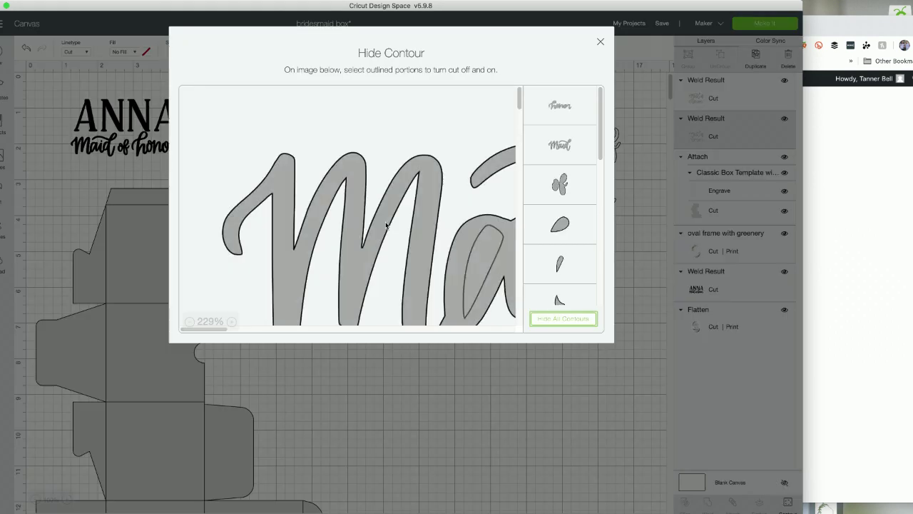
pyautogui.scroll(-5, 386, 225)
pyautogui.click(313, 233)
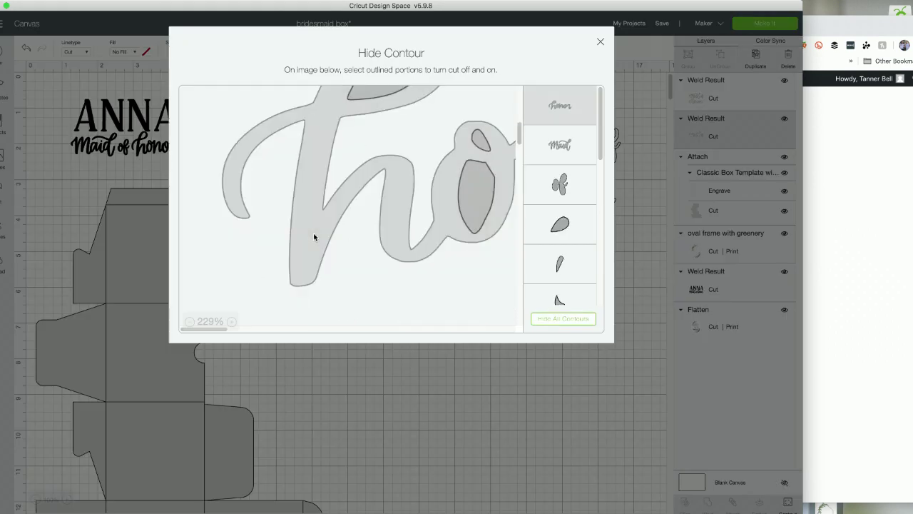
pyautogui.click(366, 90)
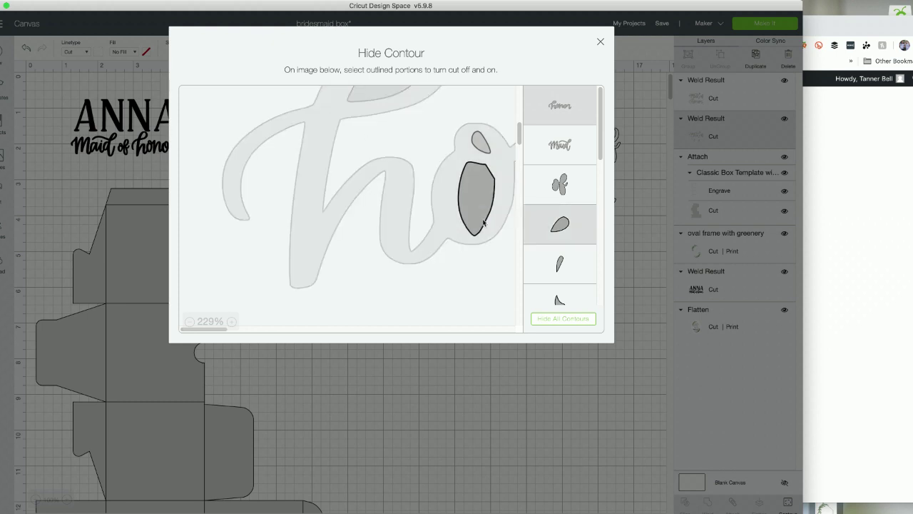
pyautogui.click(480, 141)
pyautogui.hscroll(3, 464, 186)
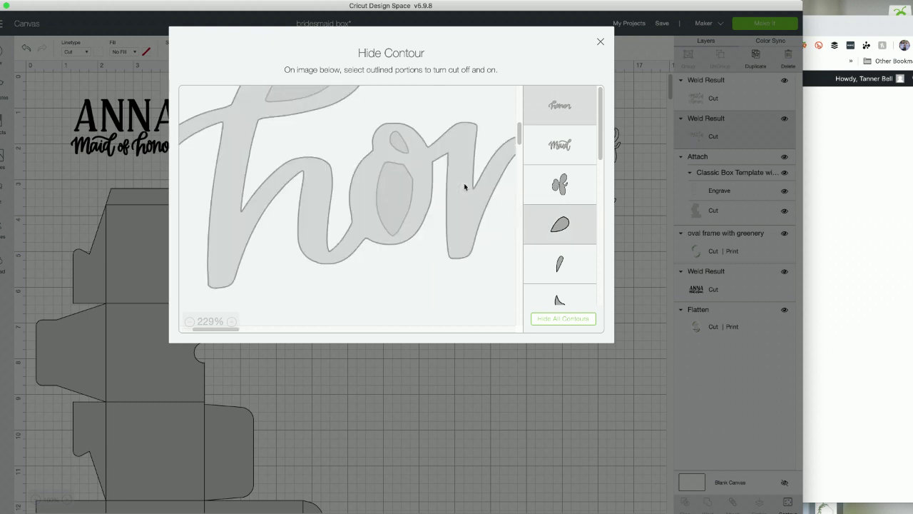
pyautogui.hscroll(5, 464, 183)
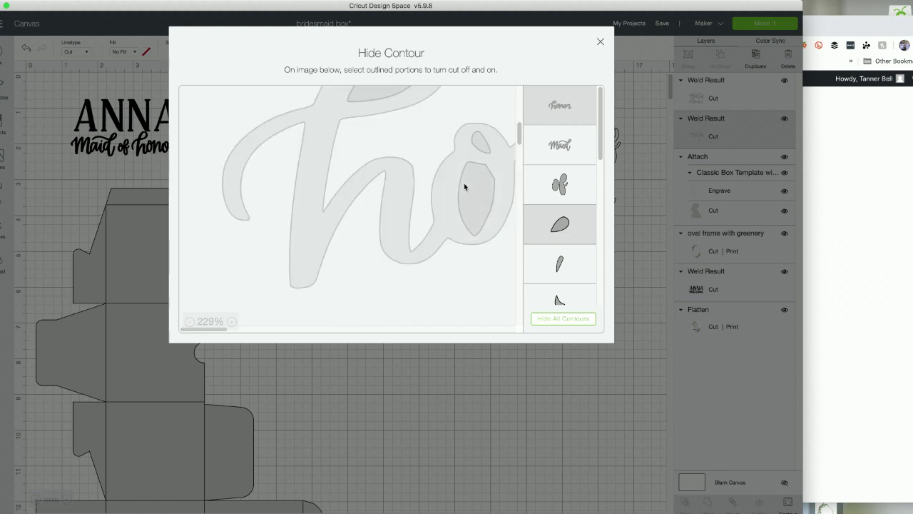
pyautogui.hscroll(4, 464, 186)
pyautogui.click(369, 203)
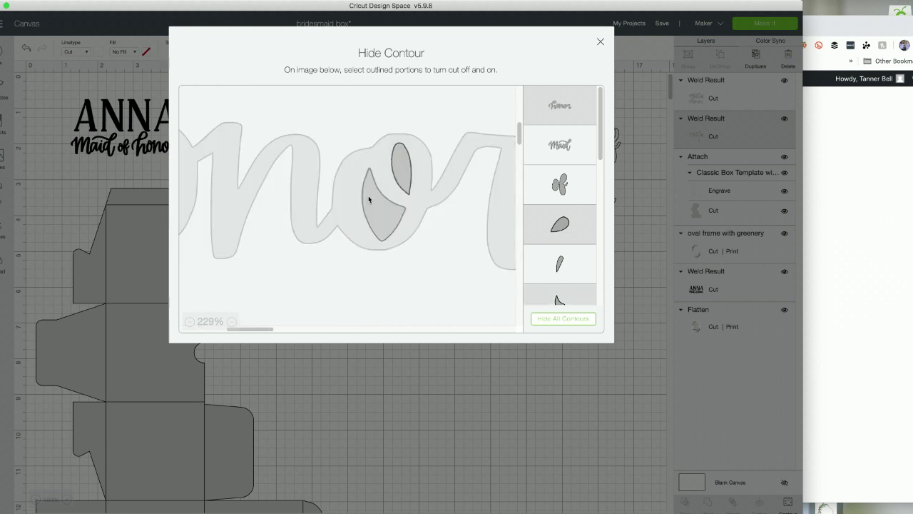
pyautogui.click(487, 356)
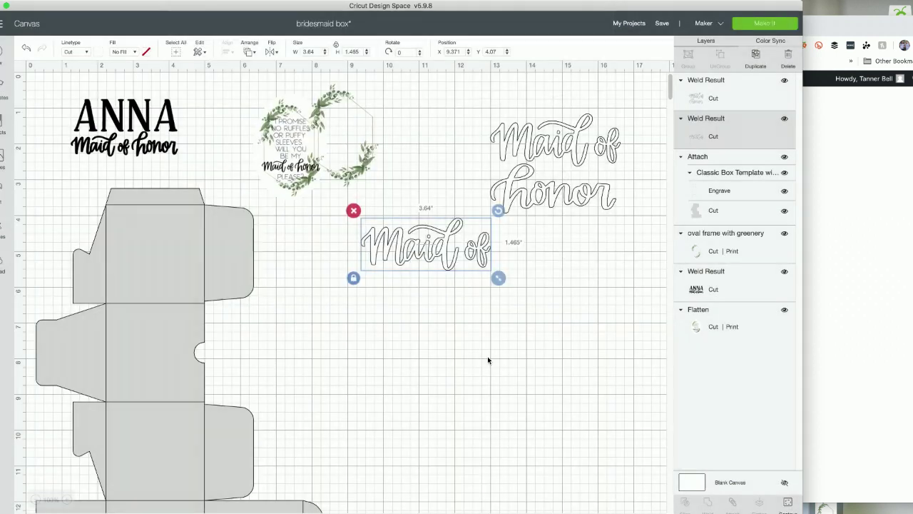
# Move the intact "Maid of honor" copy below "Maid of" and hide its "Maid" and "of" contours with their inner shapes, keeping only "honor"
pyautogui.moveTo(536, 188); pyautogui.dragTo(425, 371)
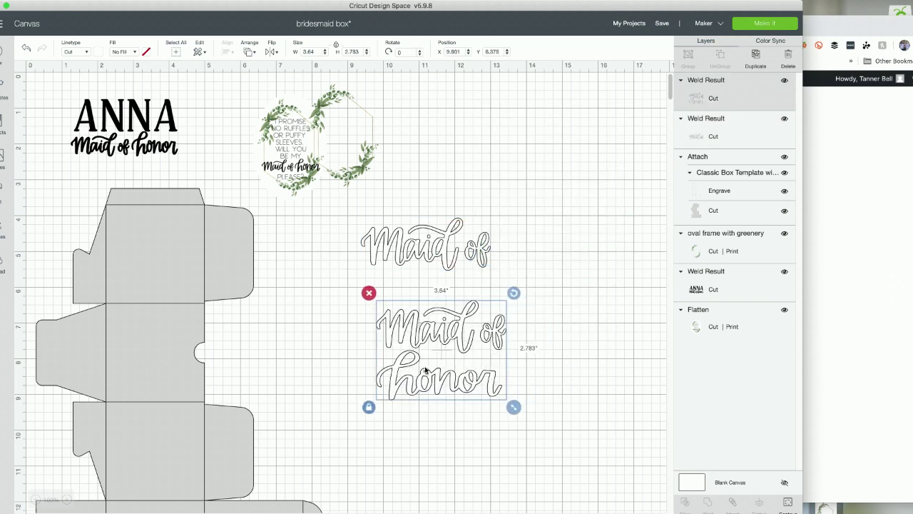
pyautogui.click(787, 504)
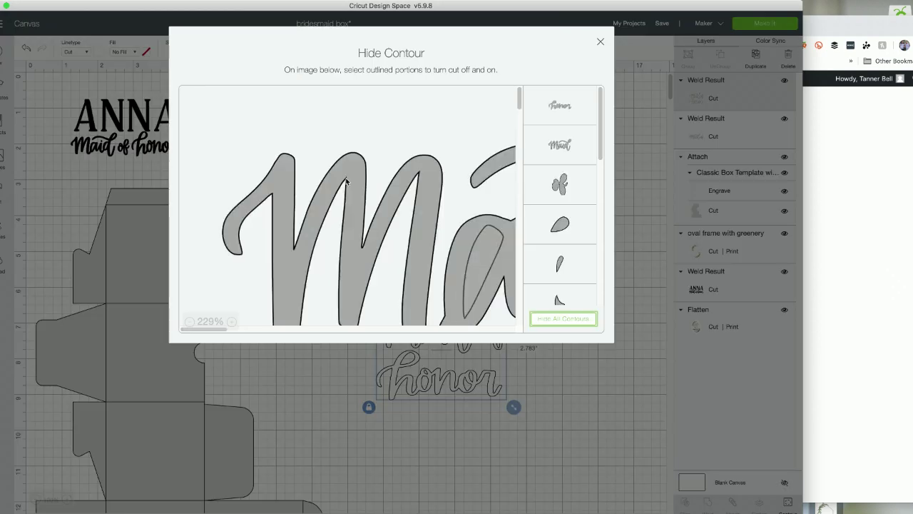
pyautogui.click(190, 322)
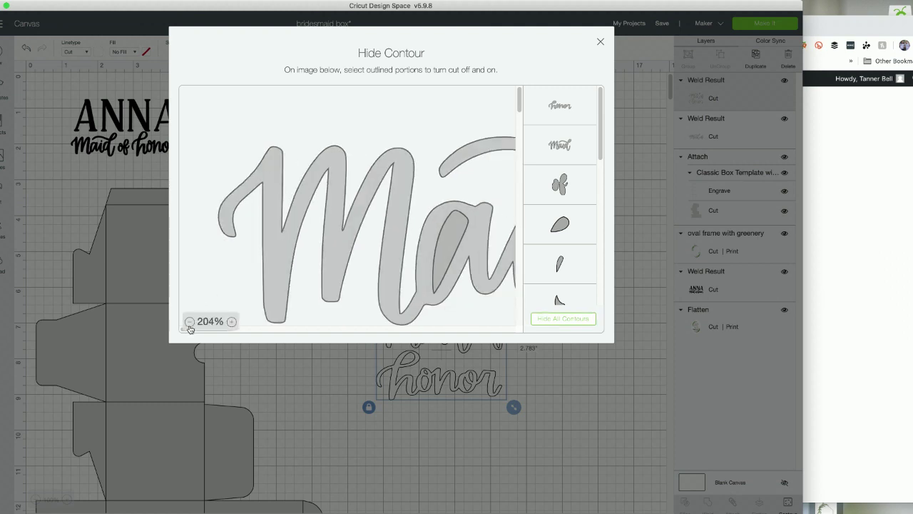
pyautogui.click(189, 321)
pyautogui.click(190, 321)
pyautogui.click(189, 322)
pyautogui.click(190, 322)
pyautogui.click(190, 322)
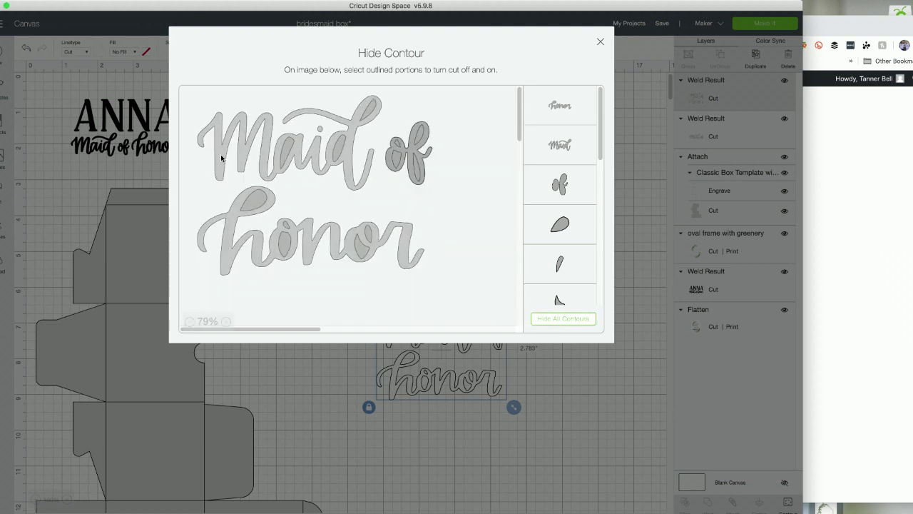
pyautogui.click(408, 153)
pyautogui.click(293, 151)
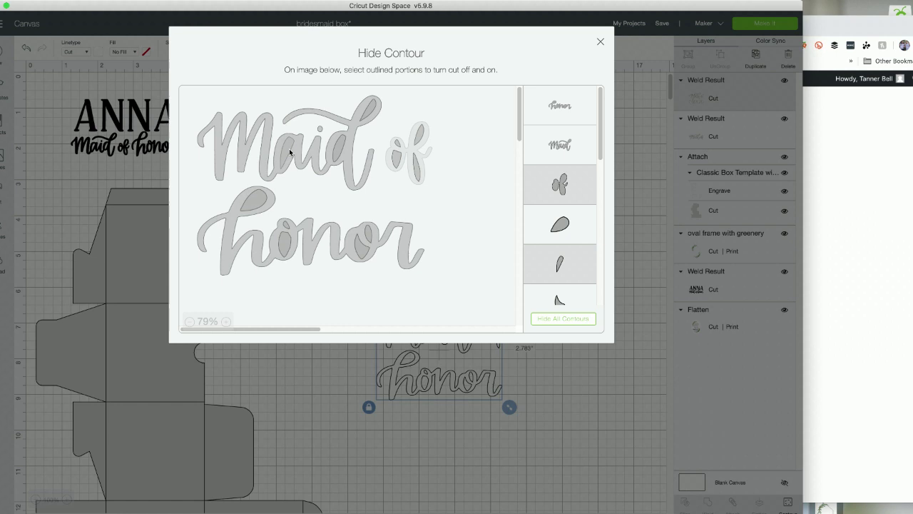
pyautogui.click(321, 132)
pyautogui.click(349, 142)
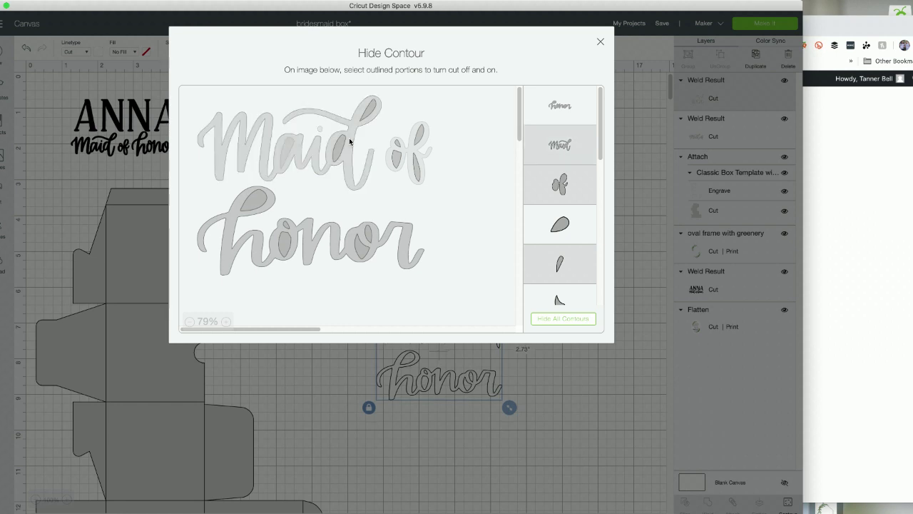
pyautogui.click(370, 107)
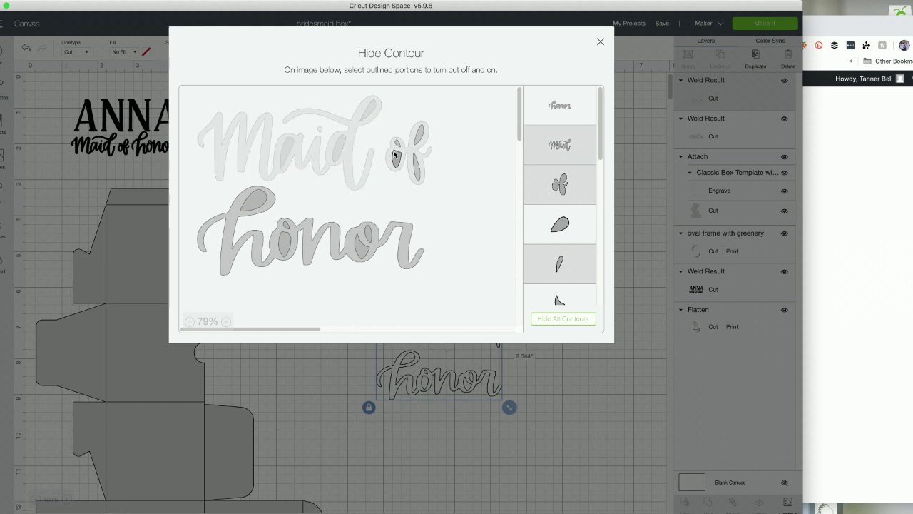
pyautogui.click(416, 168)
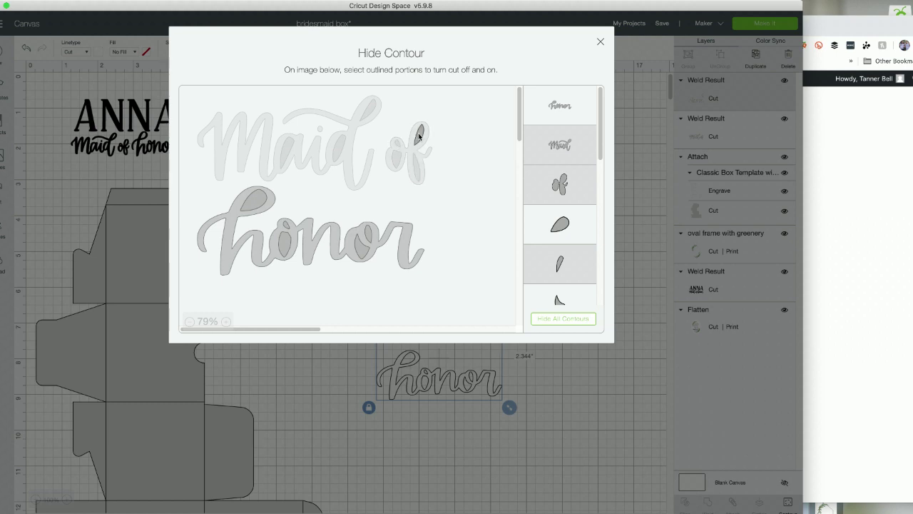
pyautogui.click(419, 136)
pyautogui.click(459, 348)
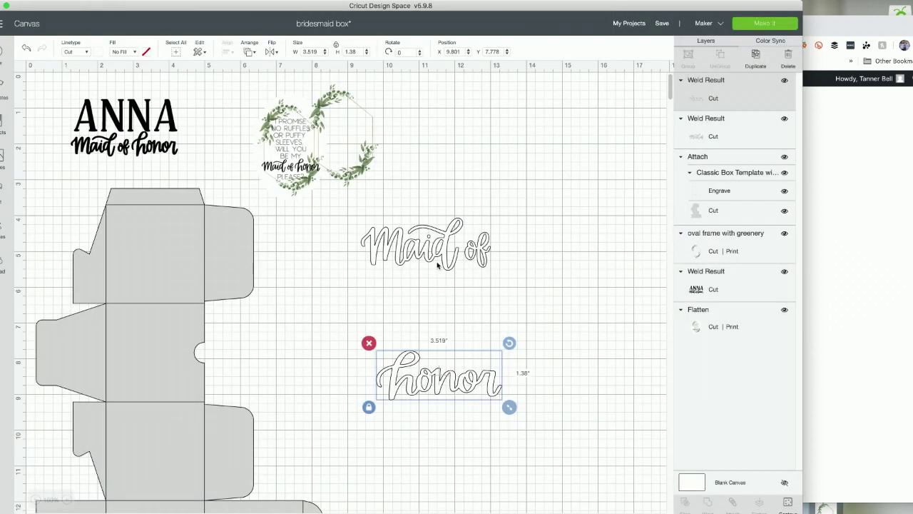
# Place "honor" beside "Maid of" at about X 13.274 and center the two words vertically with each other
pyautogui.moveTo(443, 369); pyautogui.dragTo(564, 244)
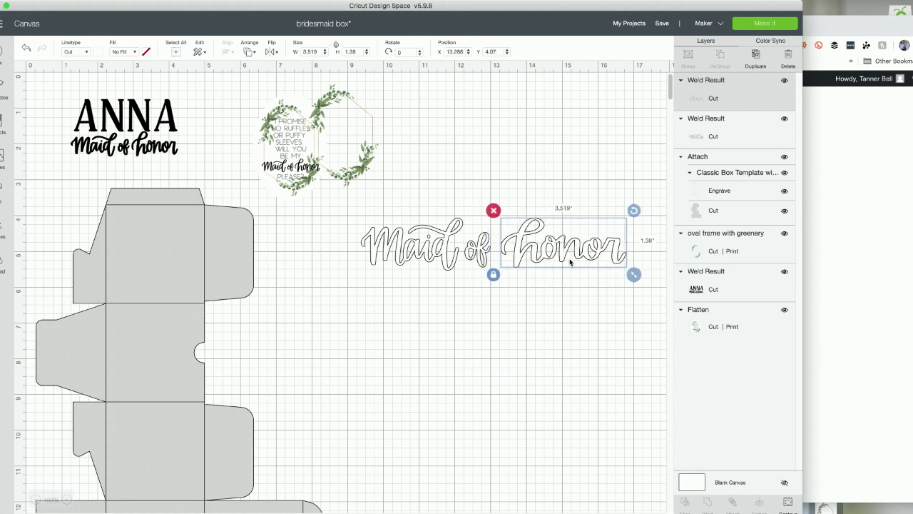
pyautogui.moveTo(562, 254); pyautogui.dragTo(561, 250)
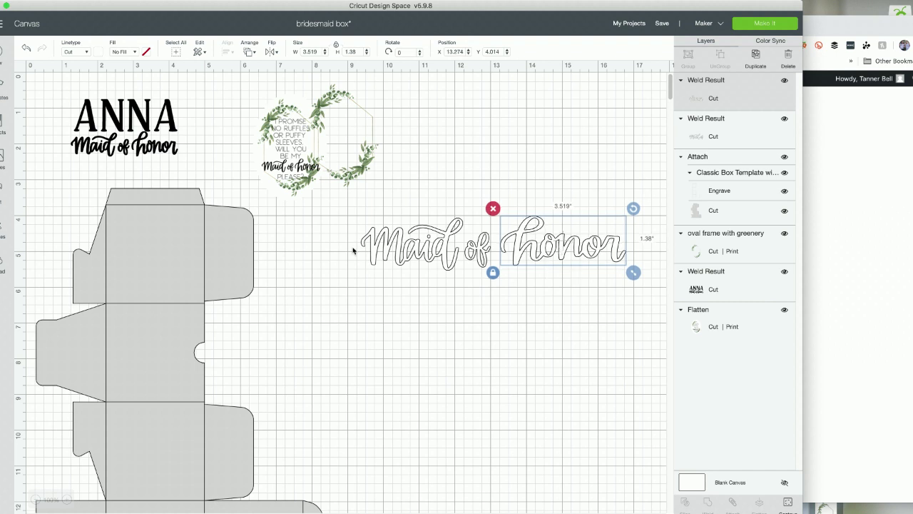
pyautogui.moveTo(337, 246); pyautogui.dragTo(589, 274)
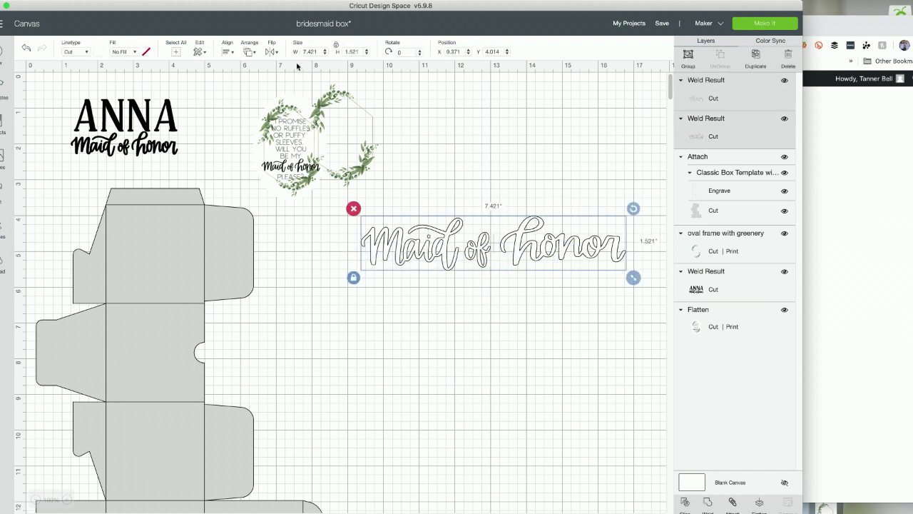
pyautogui.click(229, 52)
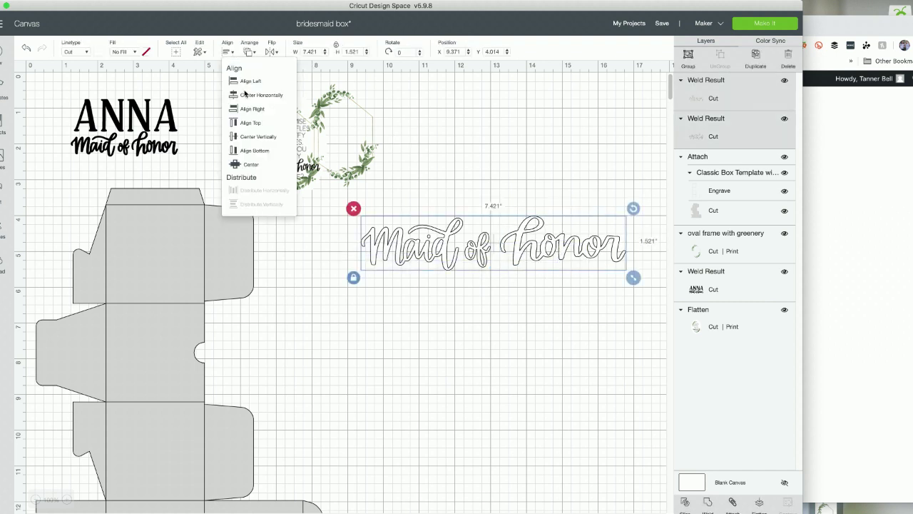
pyautogui.click(249, 136)
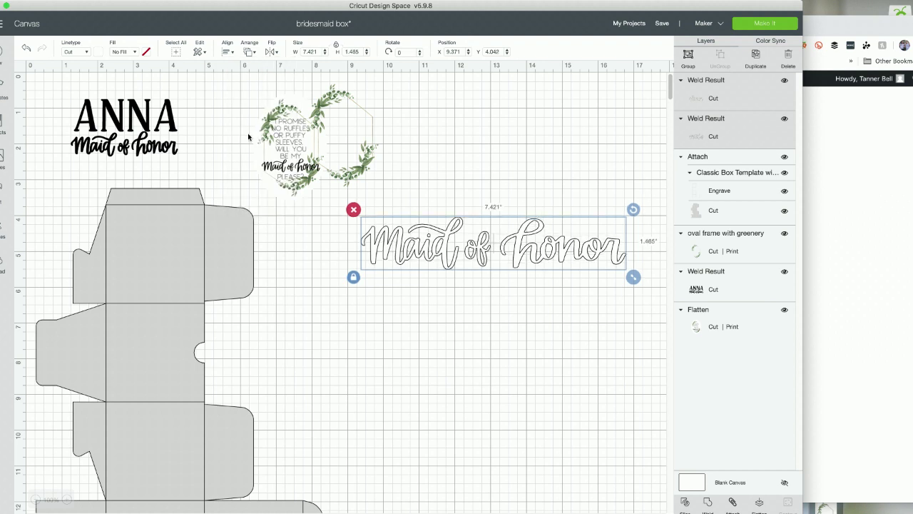
# Nudge "honor" slightly closer to "Maid of" and attach the two words to each other
pyautogui.click(504, 369)
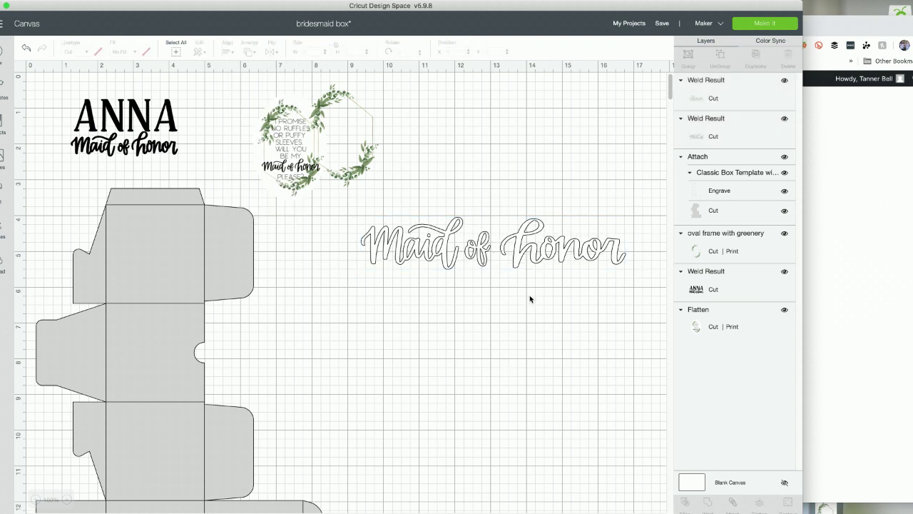
pyautogui.click(528, 241)
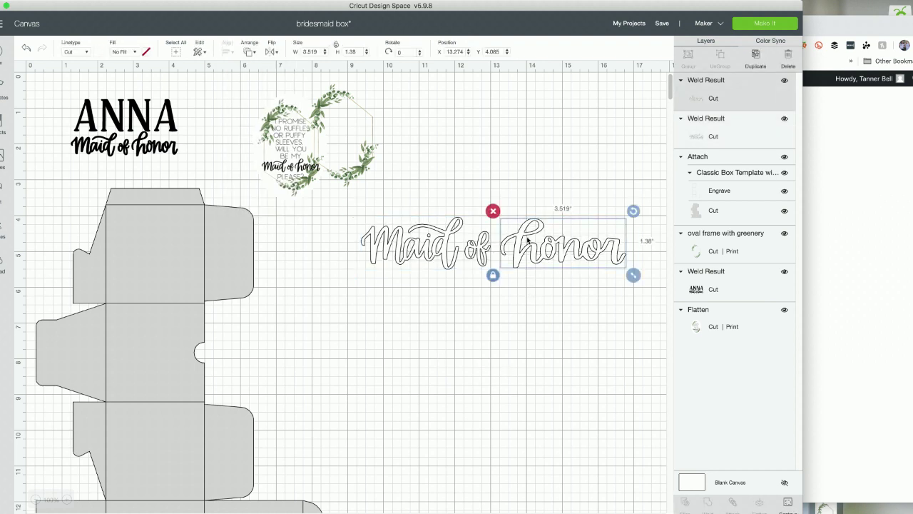
pyautogui.click(521, 336)
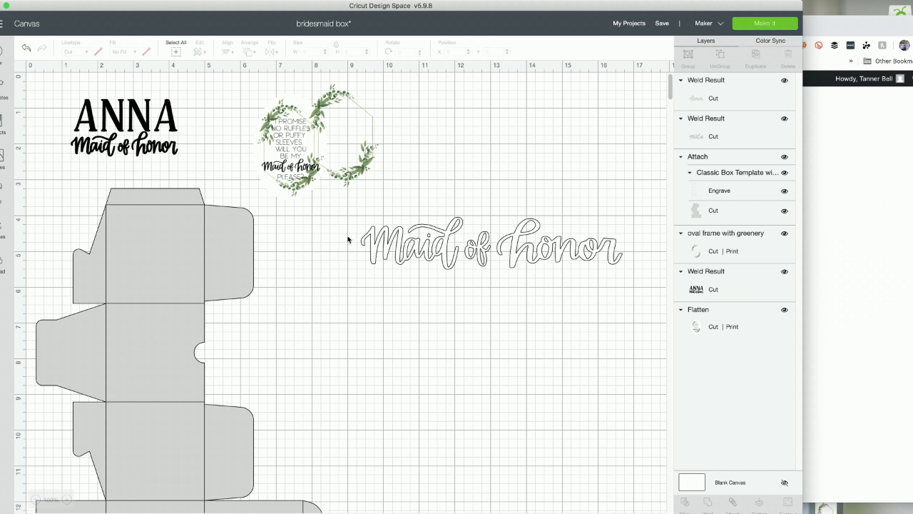
pyautogui.moveTo(348, 240); pyautogui.dragTo(594, 268)
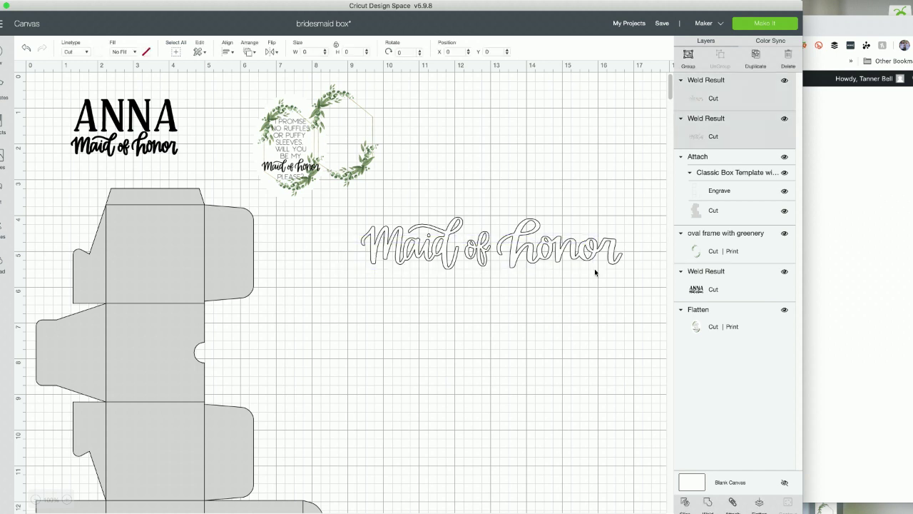
pyautogui.click(734, 503)
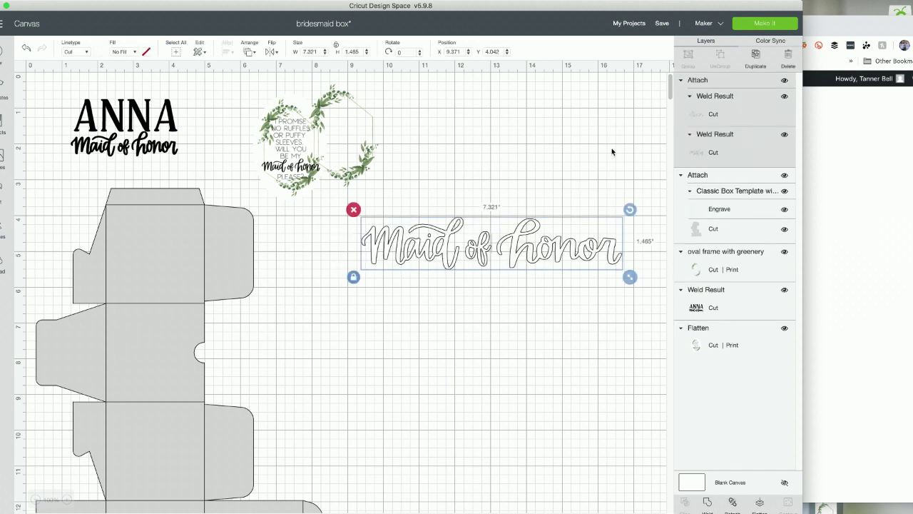
# Shrink a duplicate of the attached lettering to about 2.54" wide below the flattened label, and move the full-size lettering to about X 9.038, Y 5.848
pyautogui.click(755, 61)
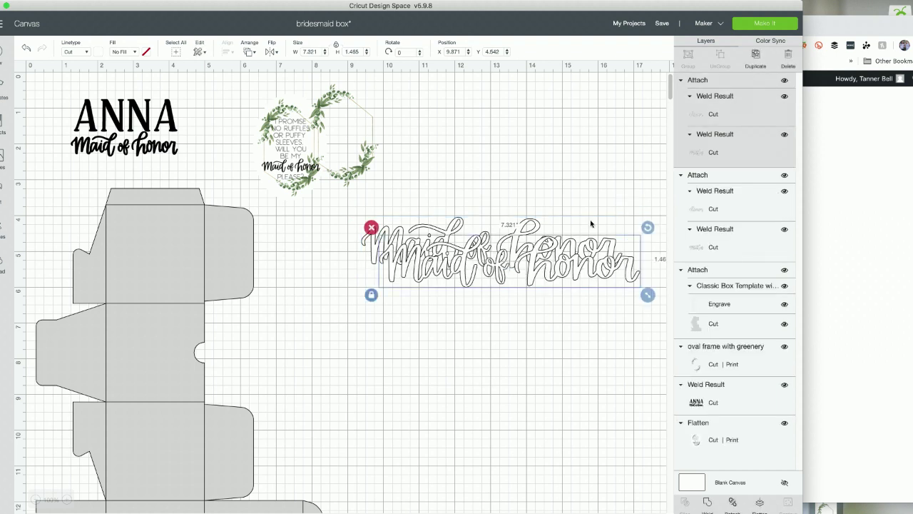
pyautogui.moveTo(603, 277); pyautogui.dragTo(416, 359)
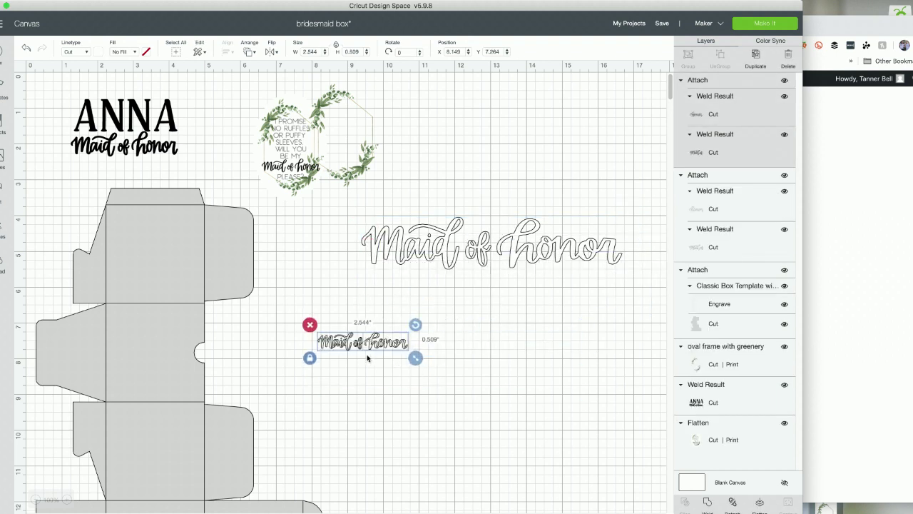
pyautogui.moveTo(353, 351); pyautogui.dragTo(293, 226)
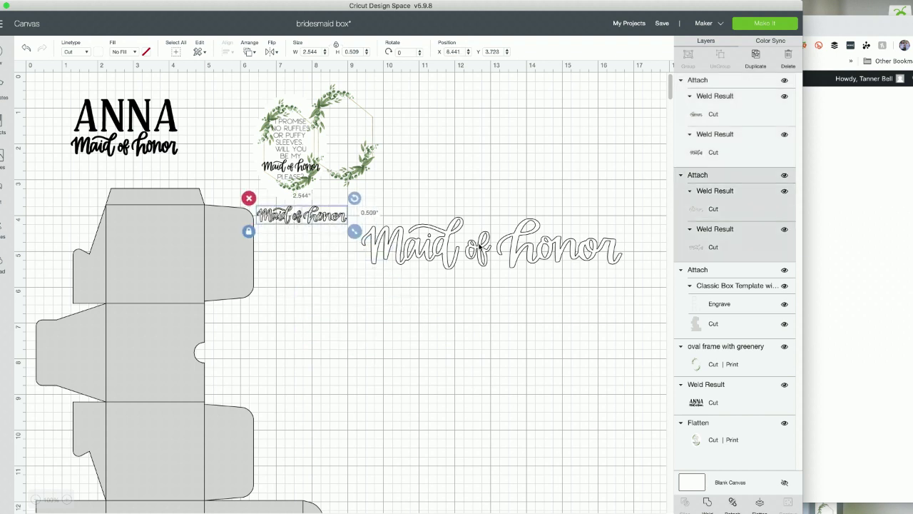
pyautogui.click(472, 271)
pyautogui.moveTo(471, 284); pyautogui.dragTo(461, 341)
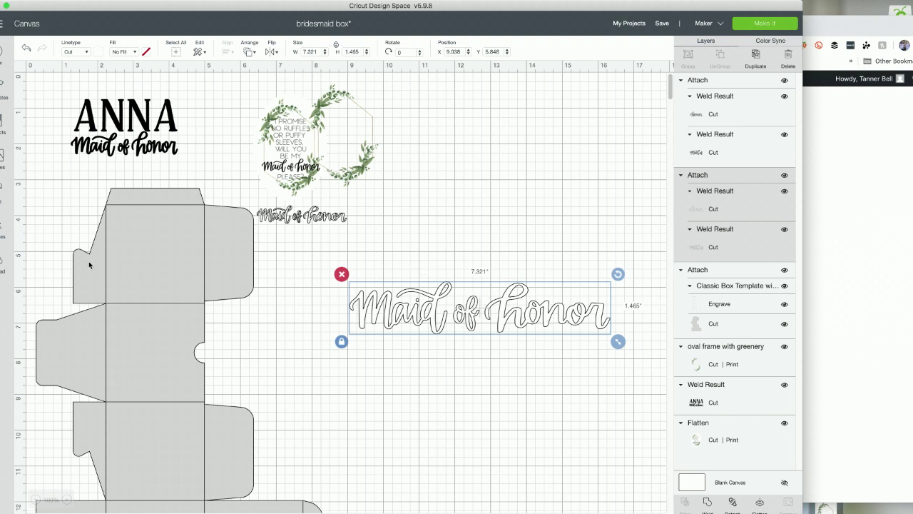
# Add the maid of honor's first name as text in the Cobblestone font and place it above the full-size lettering
pyautogui.click(2, 187)
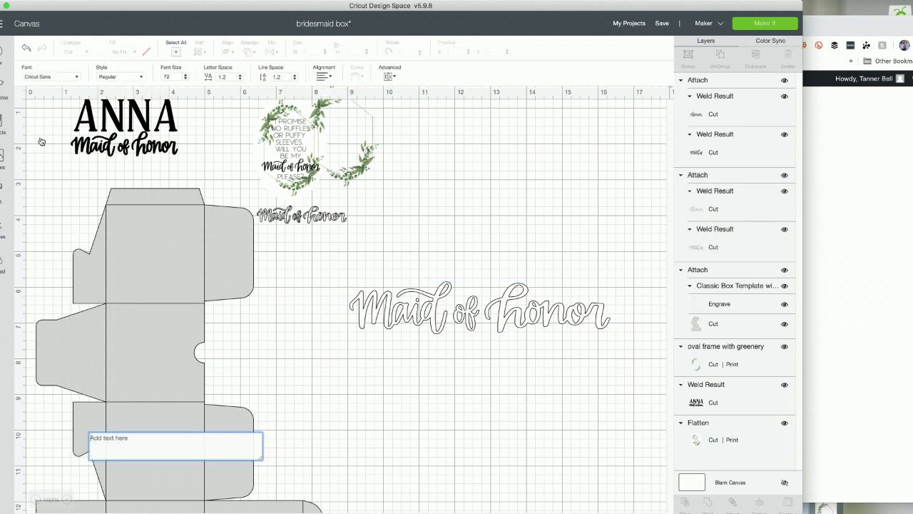
pyautogui.click(59, 79)
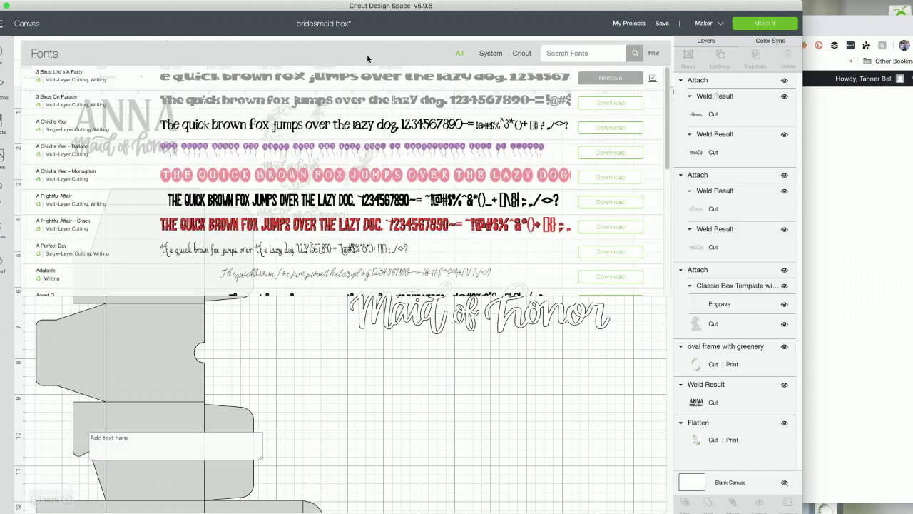
pyautogui.click(494, 53)
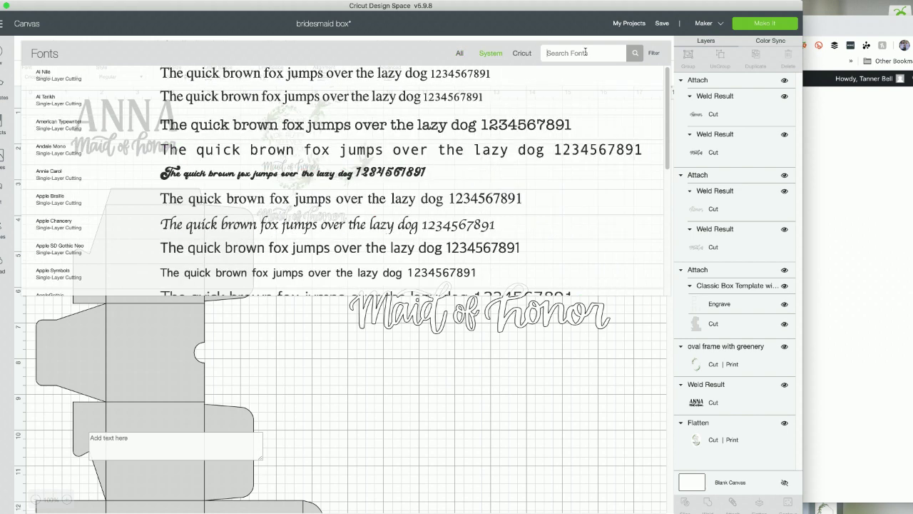
pyautogui.write('cobb')
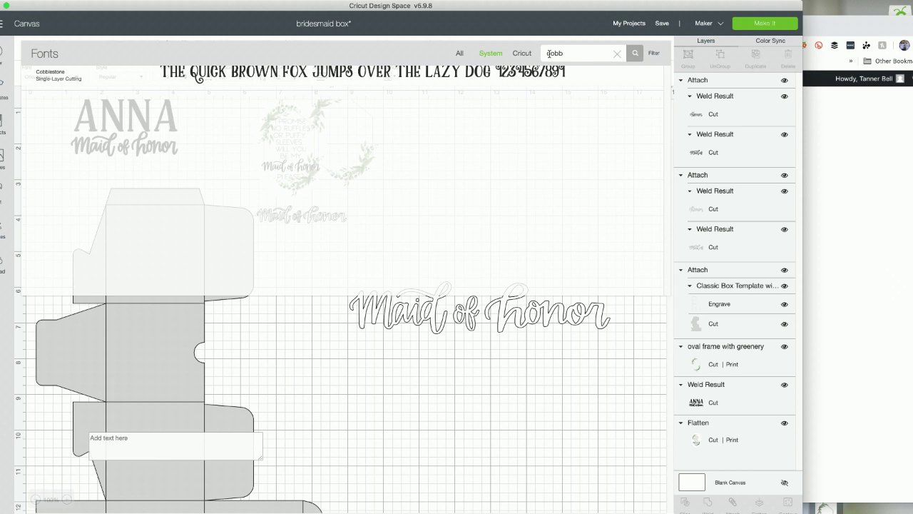
pyautogui.click(313, 75)
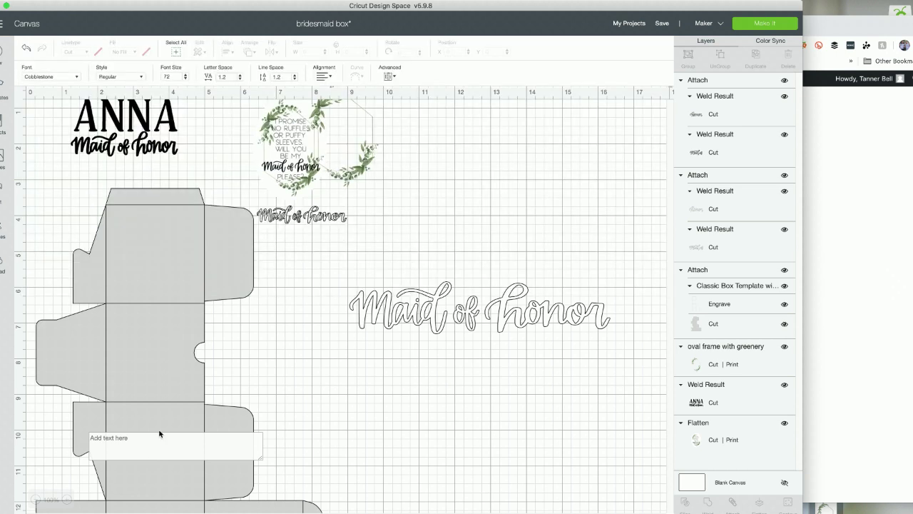
pyautogui.click(138, 455)
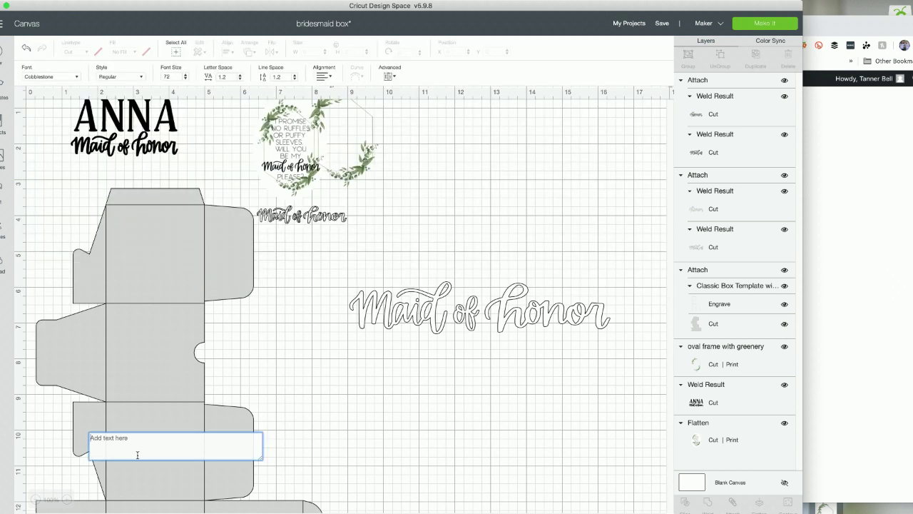
pyautogui.write('ANNA')
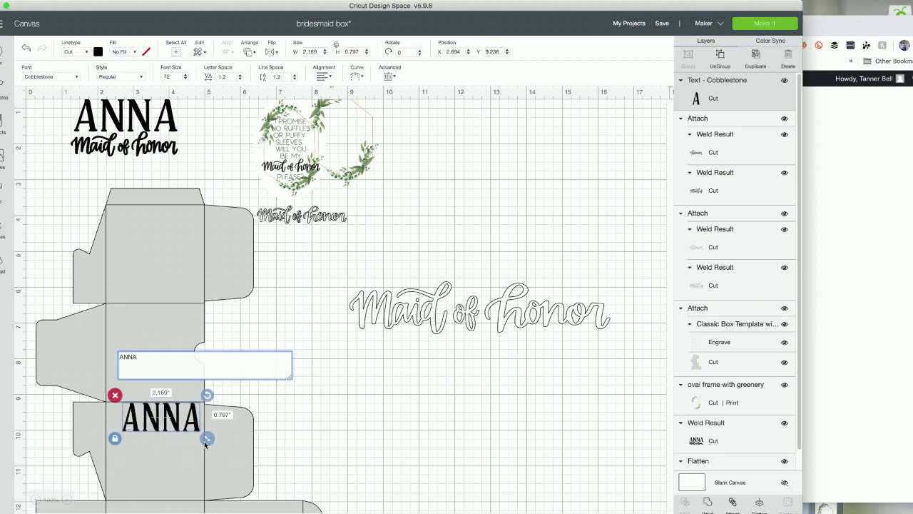
pyautogui.click(159, 423)
pyautogui.moveTo(158, 418); pyautogui.dragTo(503, 230)
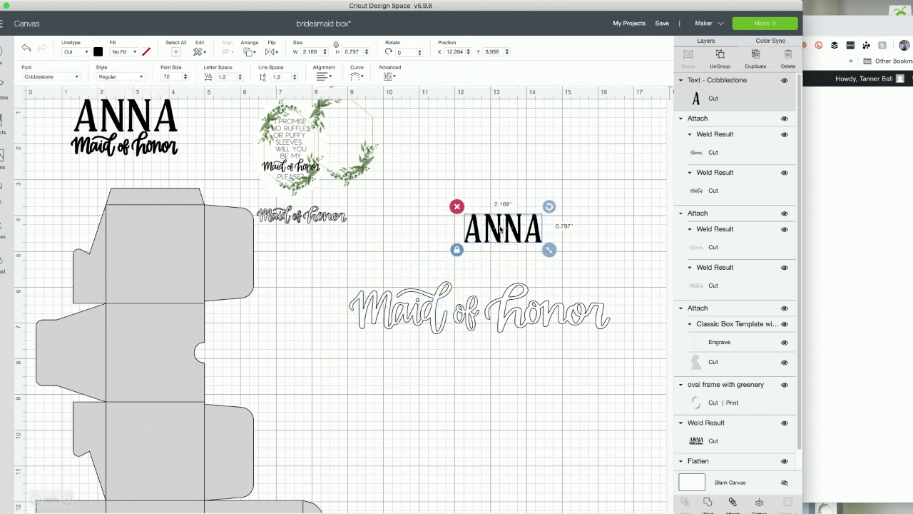
# Scale the full-size lettering to about 3.06" wide and the name text to a similar width, stacking the lettering closely beneath the name
pyautogui.click(518, 315)
pyautogui.moveTo(619, 343); pyautogui.dragTo(468, 309)
pyautogui.moveTo(403, 295); pyautogui.dragTo(521, 292)
pyautogui.click(537, 233)
pyautogui.moveTo(549, 249); pyautogui.dragTo(576, 260)
pyautogui.moveTo(516, 289); pyautogui.dragTo(512, 267)
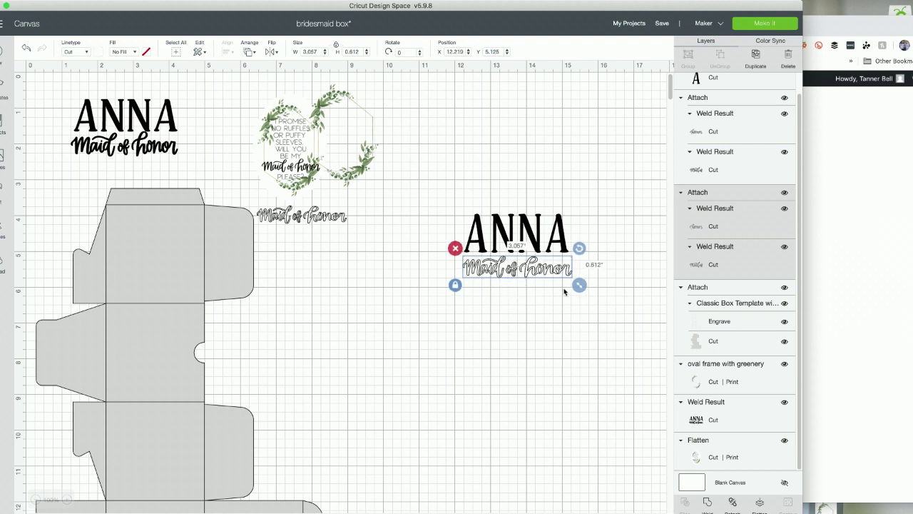
# Reduce the lettering under the name to about 2.99" wide, then stretch it with unlocked proportions to about 0.75" high
pyautogui.moveTo(580, 286); pyautogui.dragTo(580, 287)
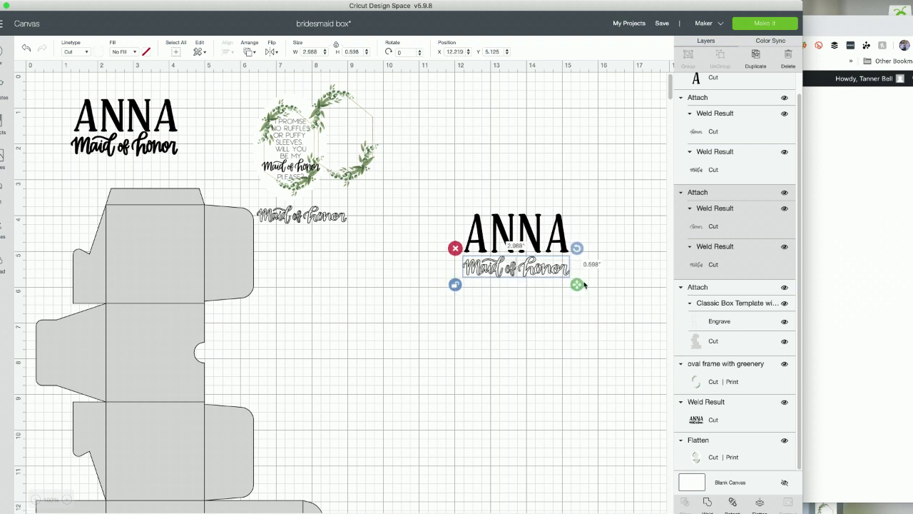
pyautogui.click(596, 286)
pyautogui.click(558, 276)
pyautogui.moveTo(576, 286); pyautogui.dragTo(576, 292)
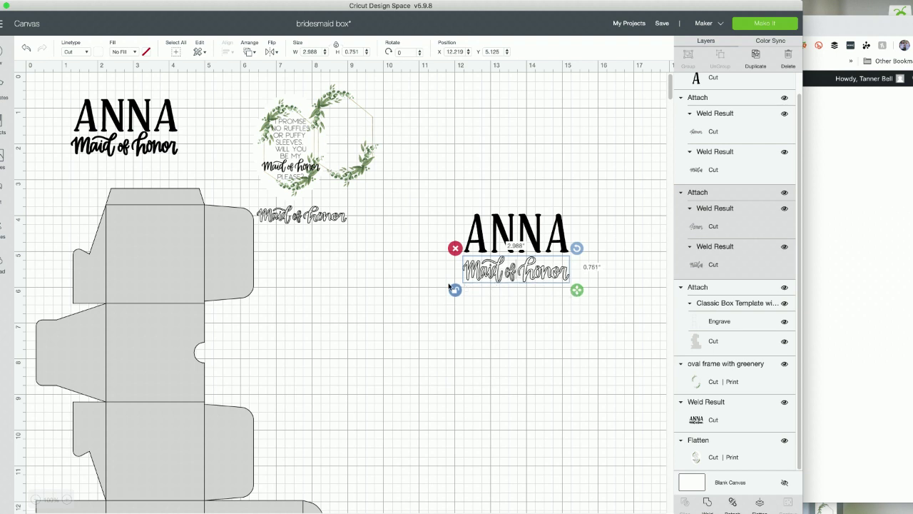
pyautogui.click(414, 292)
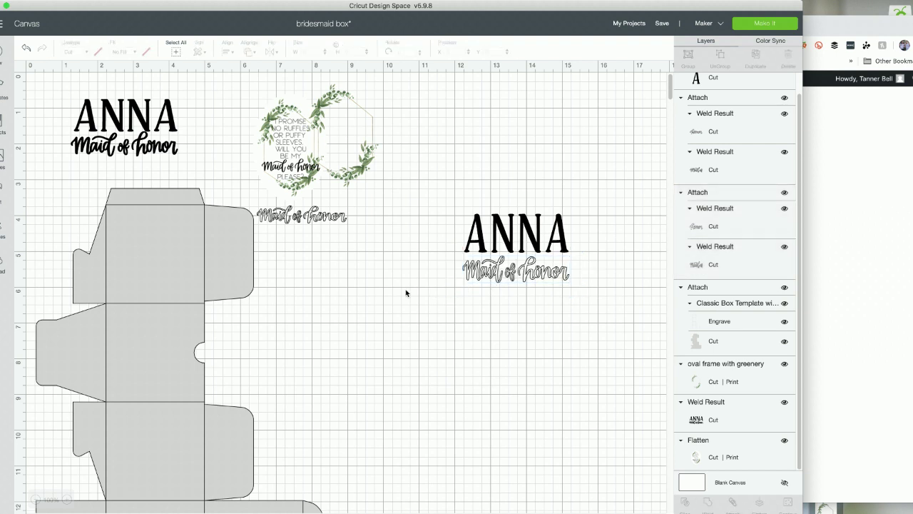
# Move the "Maid of honor" lettering to about Y 5.111 and center it horizontally with the name text above
pyautogui.click(485, 278)
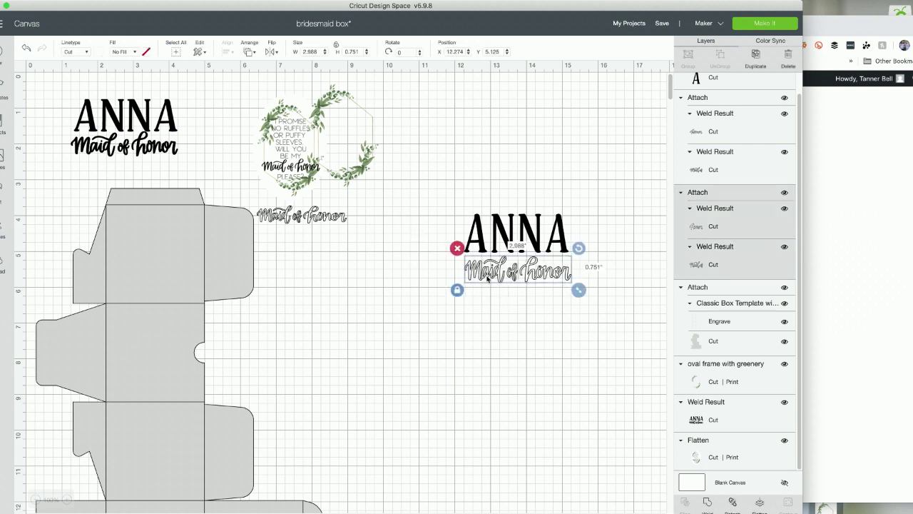
pyautogui.click(479, 179)
pyautogui.click(493, 277)
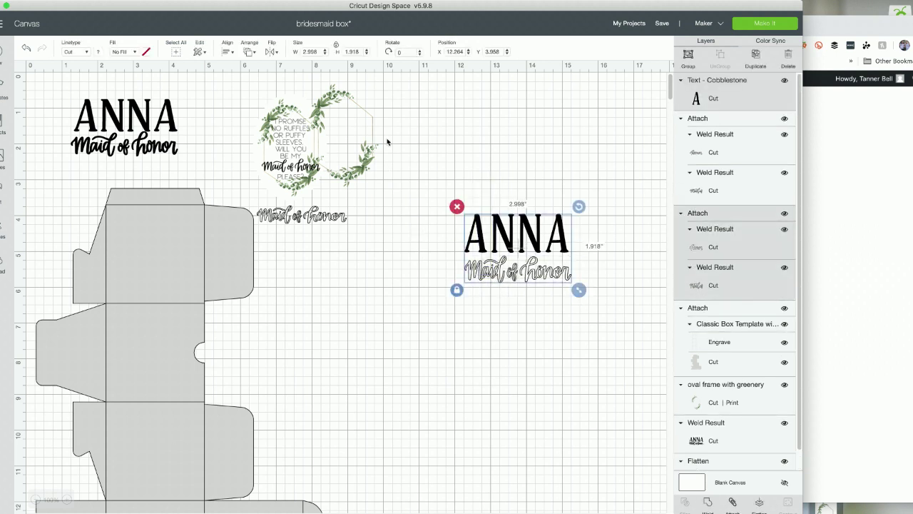
pyautogui.click(445, 152)
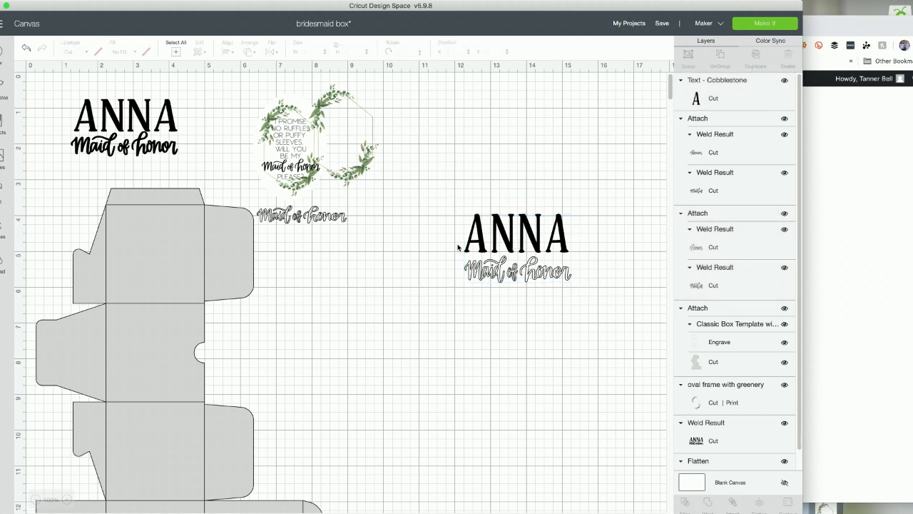
pyautogui.click(524, 271)
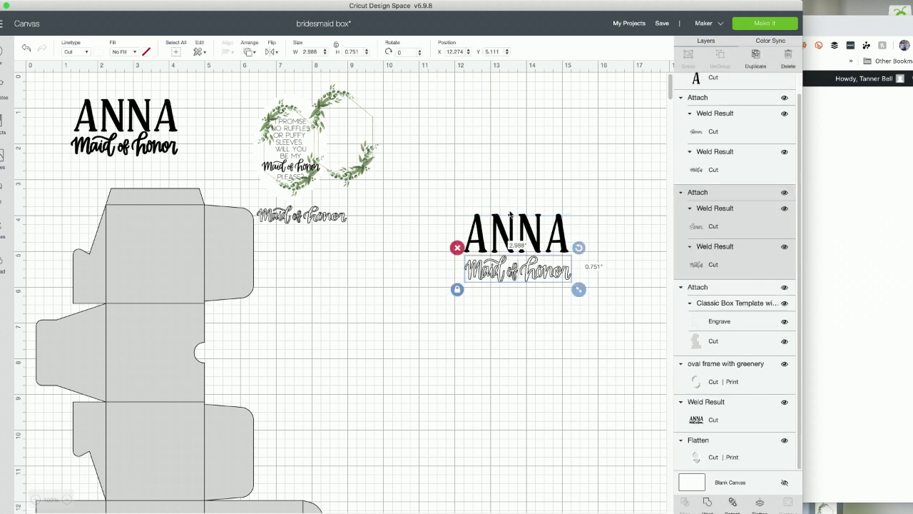
pyautogui.moveTo(502, 181); pyautogui.dragTo(528, 325)
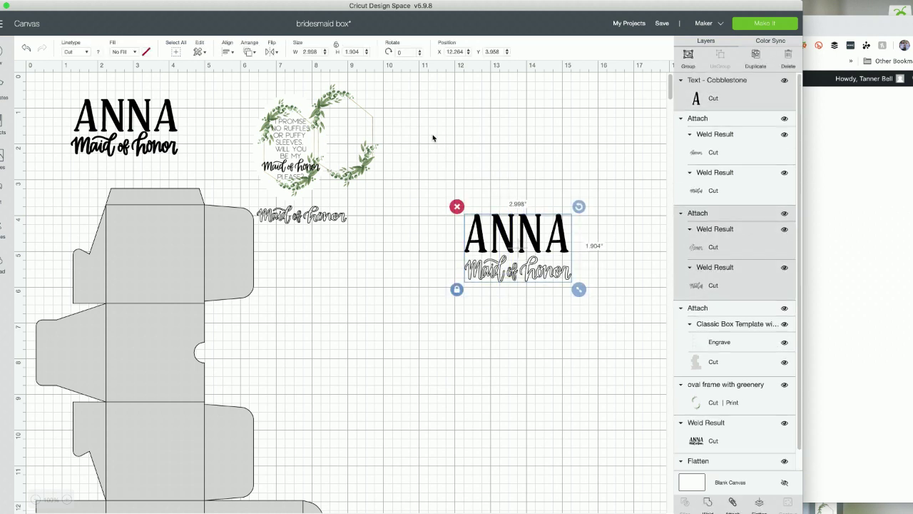
pyautogui.click(228, 53)
pyautogui.click(267, 95)
pyautogui.click(504, 353)
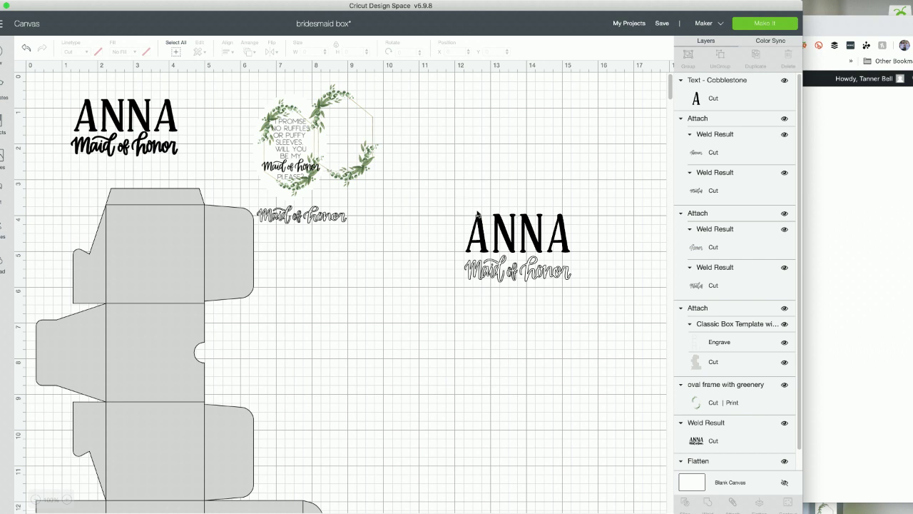
# Attach the name text and the "Maid of honor" lettering beneath it into one design, and color it black
pyautogui.moveTo(447, 192); pyautogui.dragTo(581, 308)
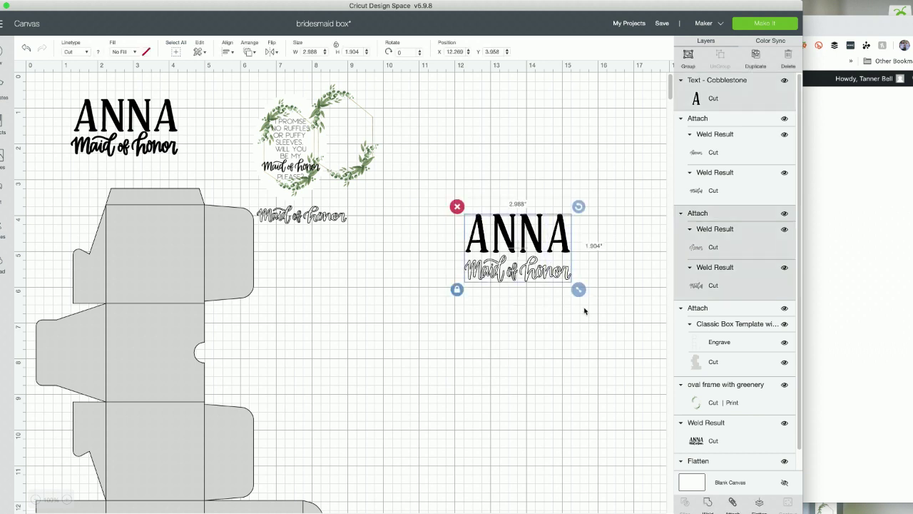
pyautogui.click(733, 504)
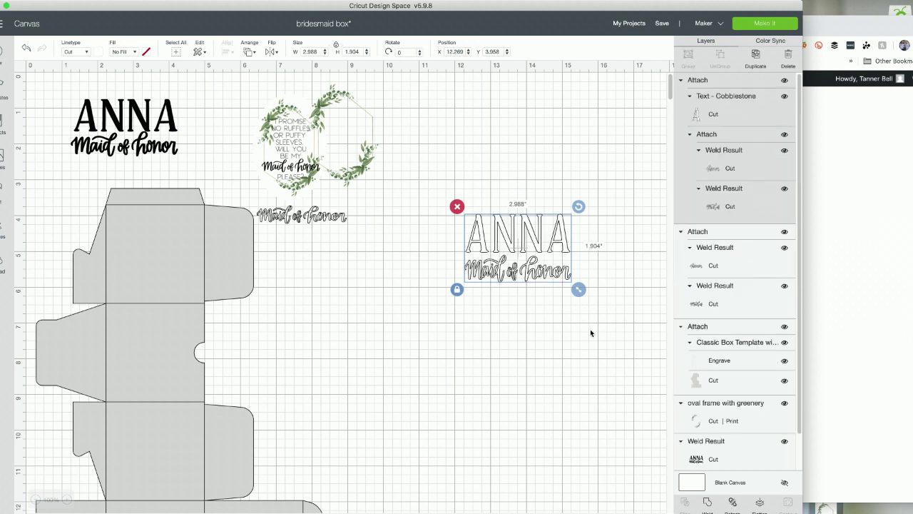
pyautogui.click(97, 52)
pyautogui.click(132, 87)
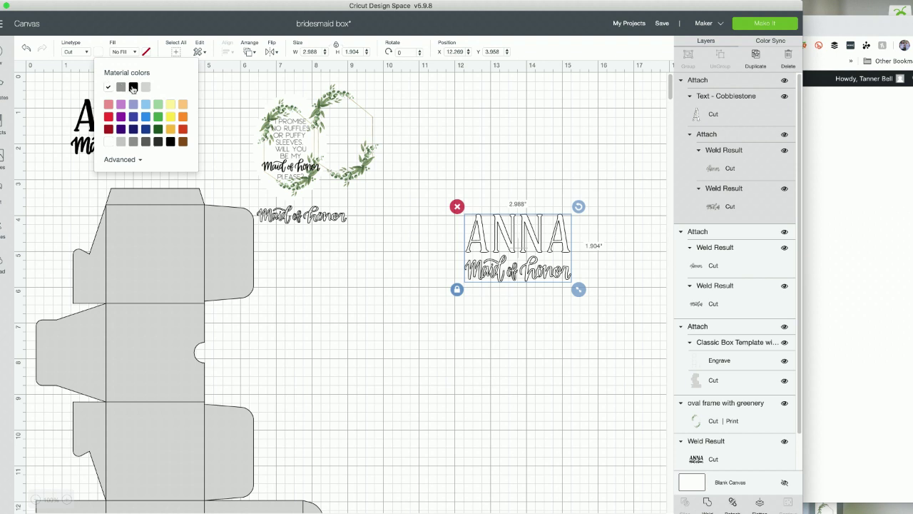
pyautogui.click(374, 325)
# Move the attached name design up to about X 12.325, Y 1.556 and change its material color to grey
pyautogui.moveTo(515, 264); pyautogui.dragTo(517, 178)
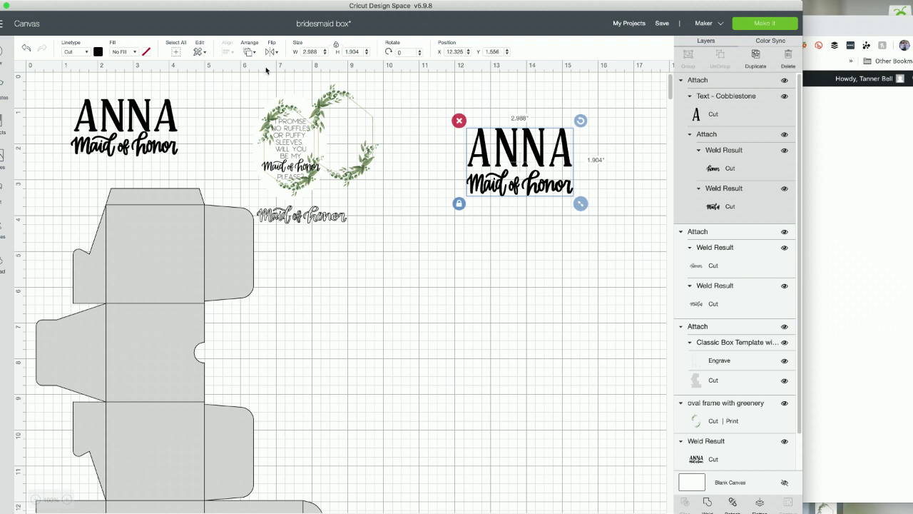
pyautogui.click(98, 52)
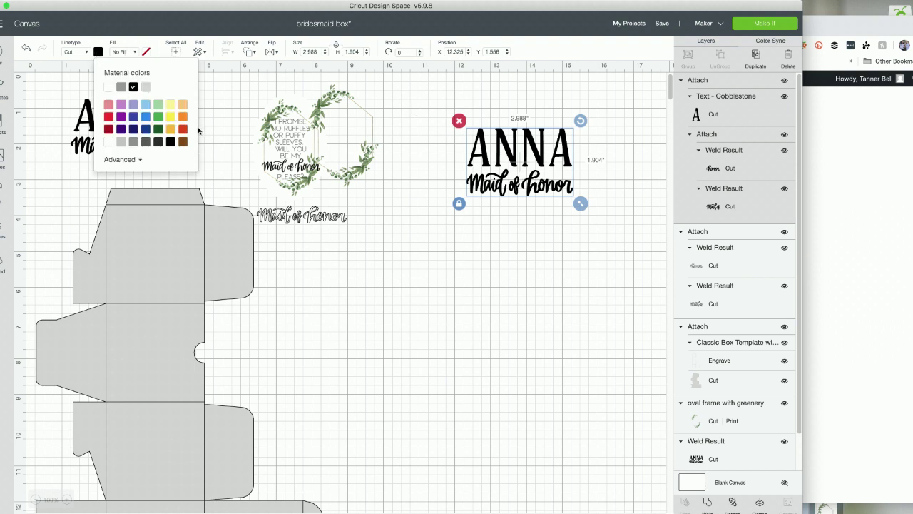
pyautogui.click(133, 143)
pyautogui.click(508, 307)
pyautogui.click(505, 161)
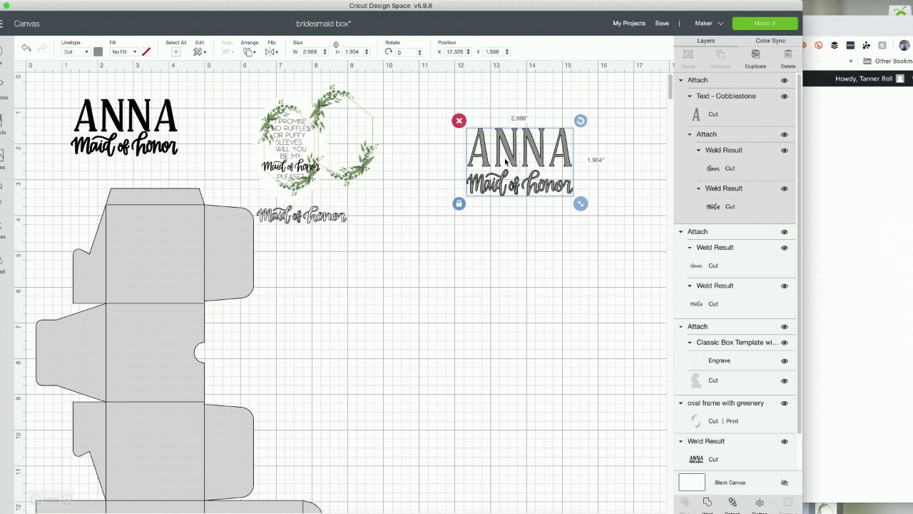
# Delete the grey attached name and "Maid of honor" design, keeping the black welded version
pyautogui.click(163, 146)
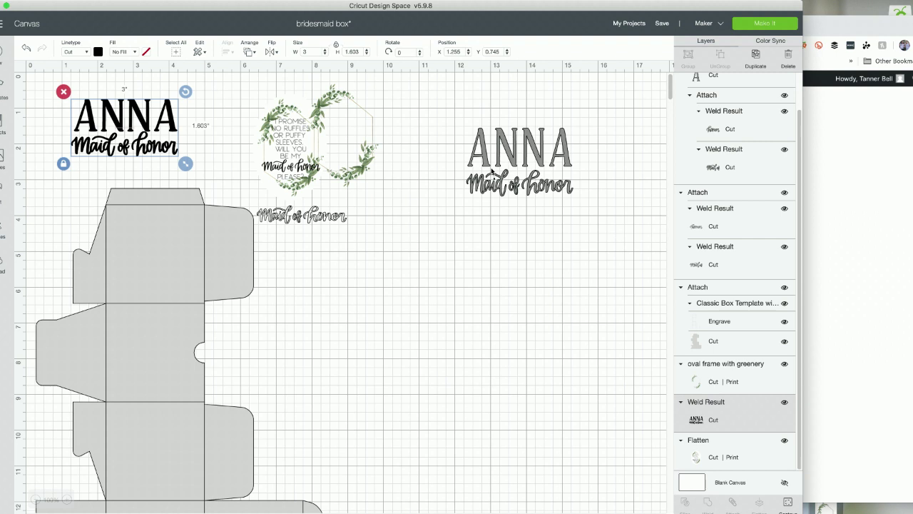
pyautogui.click(536, 165)
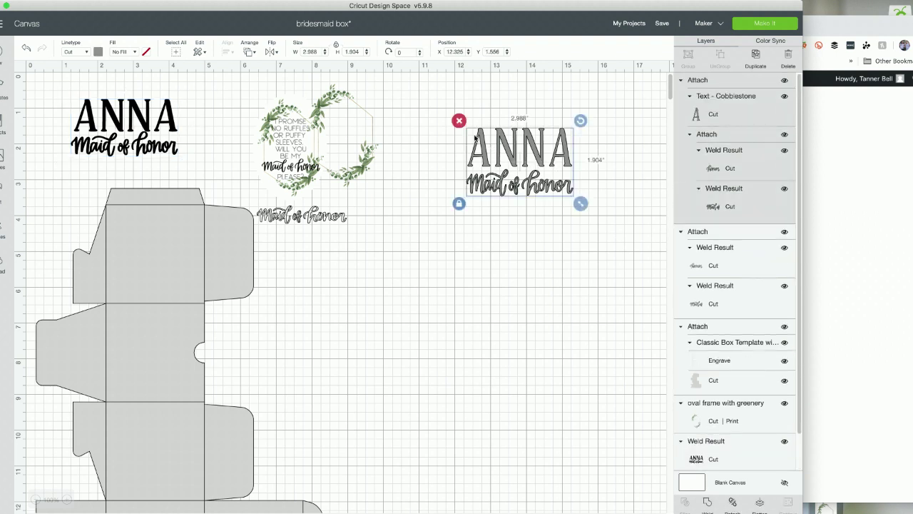
pyautogui.click(459, 121)
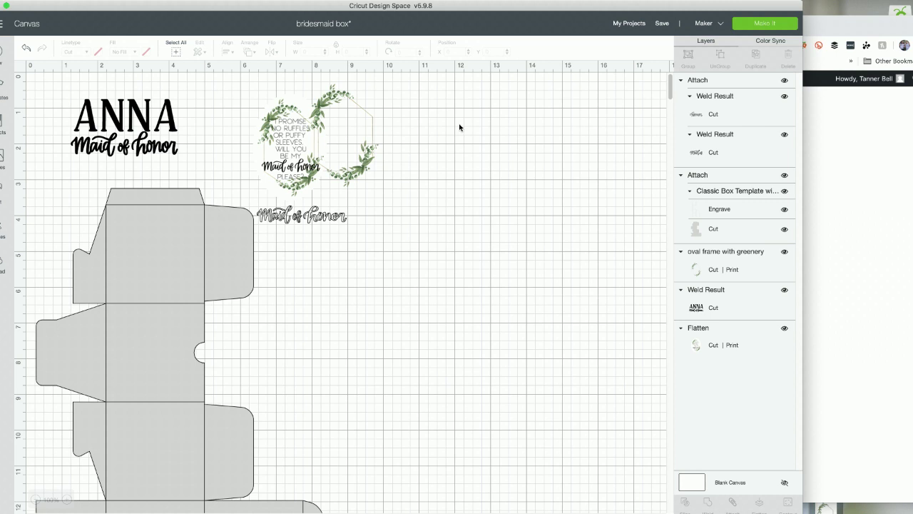
# Move the oval frame with greenery away from the flattened label to about X 9.125, Y 0.167
pyautogui.click(111, 127)
pyautogui.click(342, 284)
pyautogui.moveTo(350, 132); pyautogui.dragTo(395, 129)
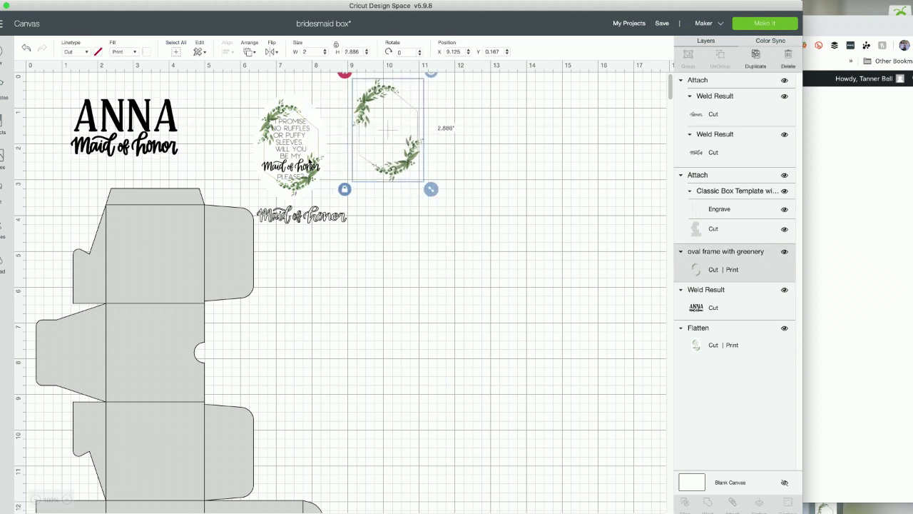
# Move the small "Maid of honor" lettering to about X 10.58, Y 6.084 in the empty canvas area and color it black
pyautogui.click(299, 222)
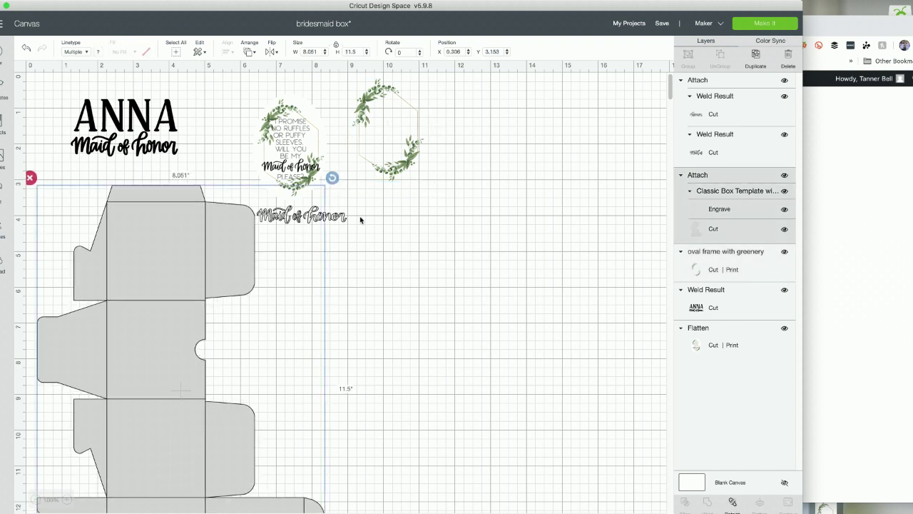
pyautogui.moveTo(342, 218); pyautogui.dragTo(480, 301)
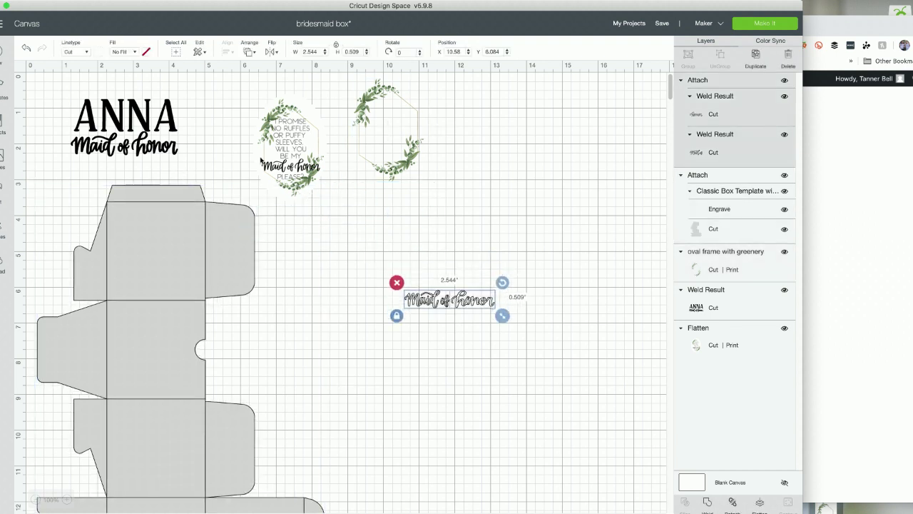
pyautogui.click(99, 50)
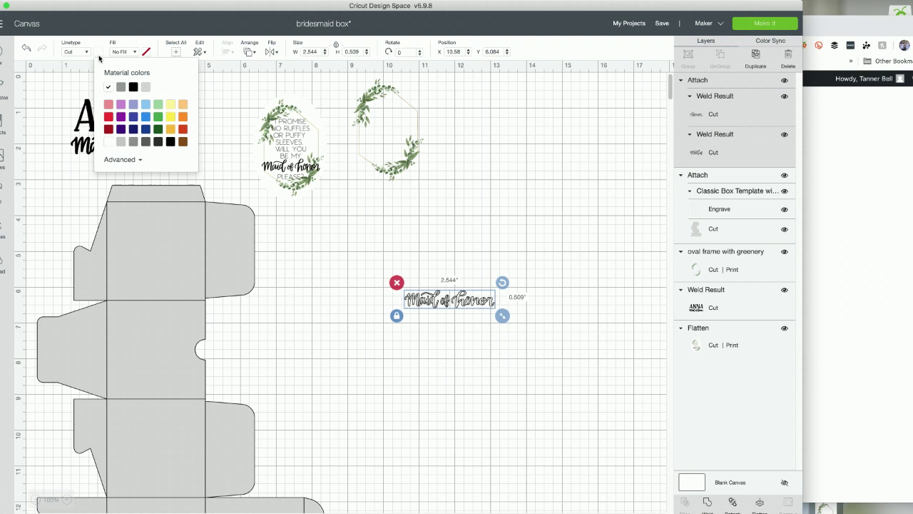
pyautogui.click(133, 87)
pyautogui.click(421, 356)
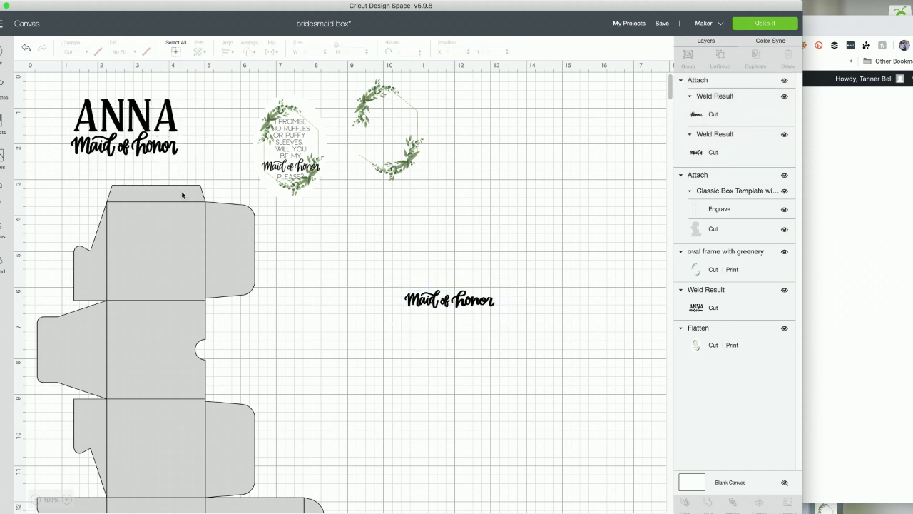
# Add the text "i promise" in the JO JO font as the first line of the label message
pyautogui.click(2, 204)
pyautogui.click(51, 76)
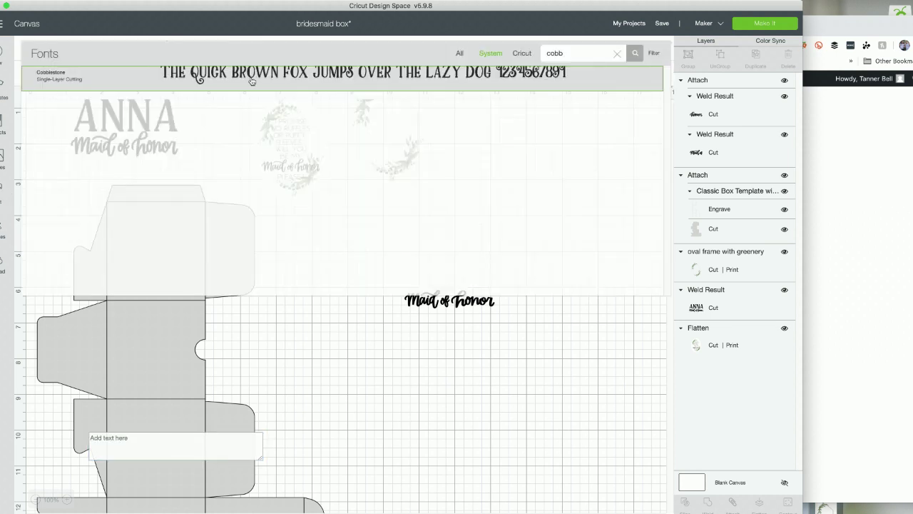
pyautogui.click(617, 53)
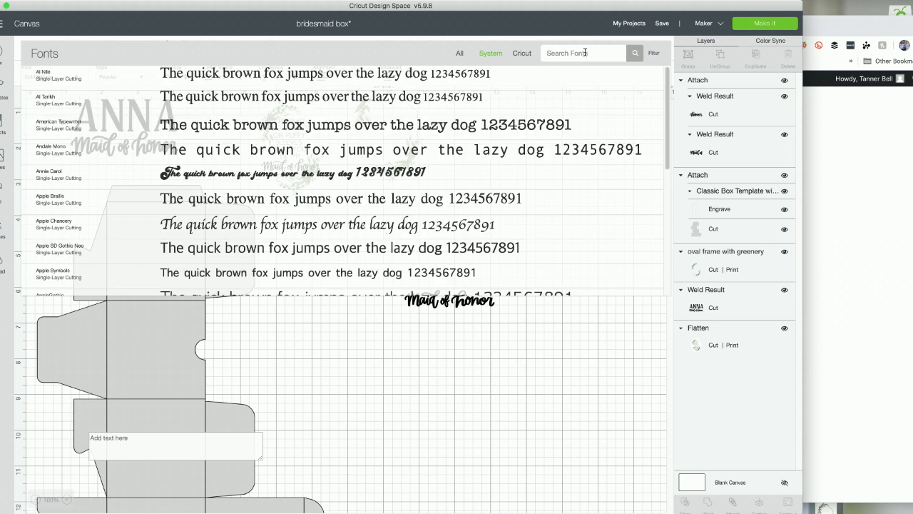
pyautogui.write('jo')
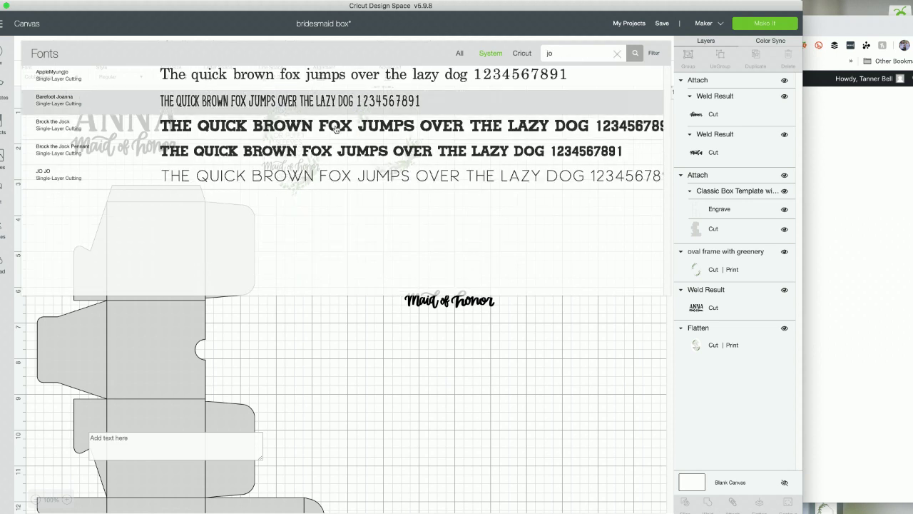
pyautogui.click(265, 175)
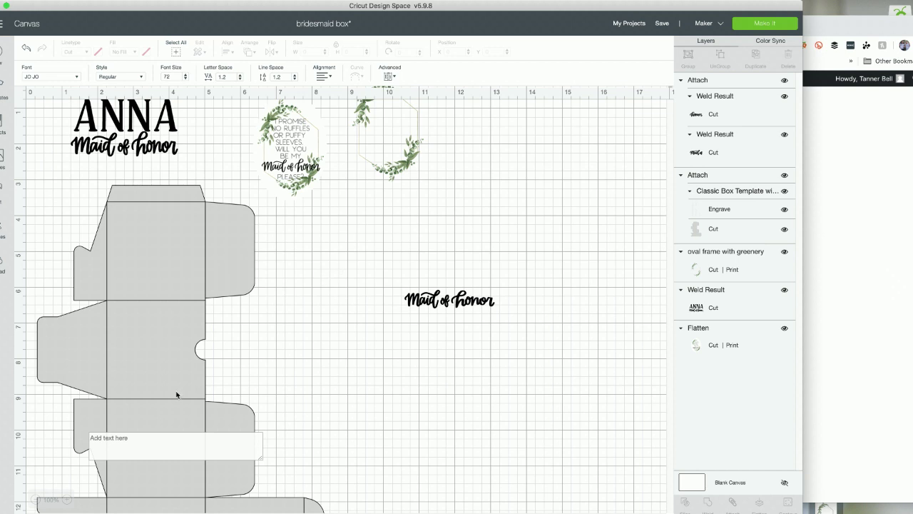
pyautogui.click(139, 442)
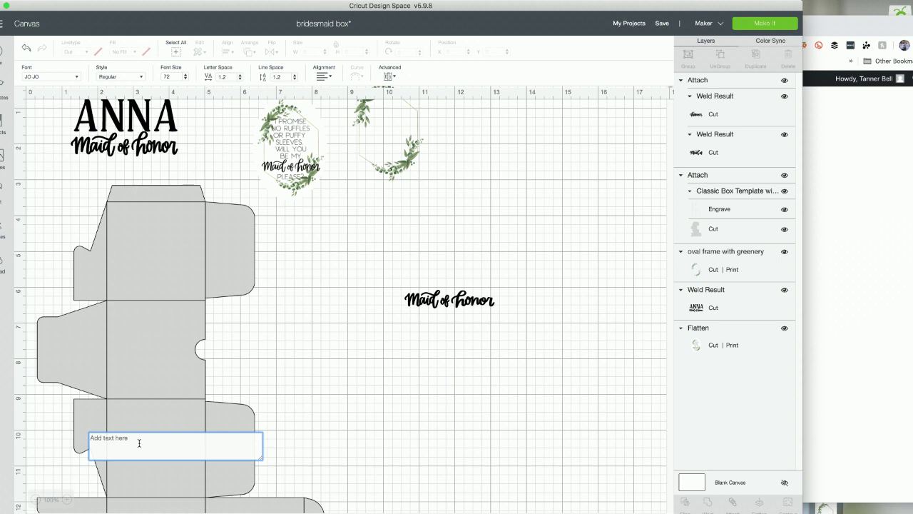
pyautogui.write('i')
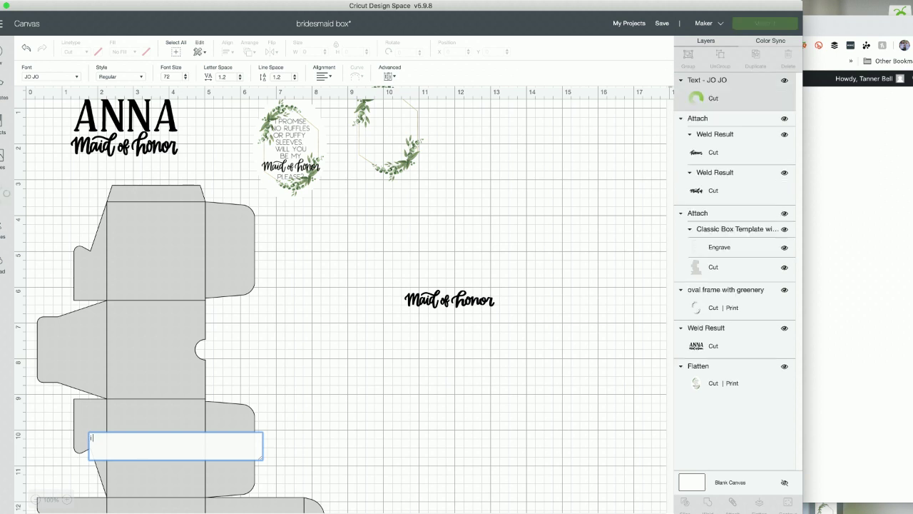
pyautogui.write(' promise')
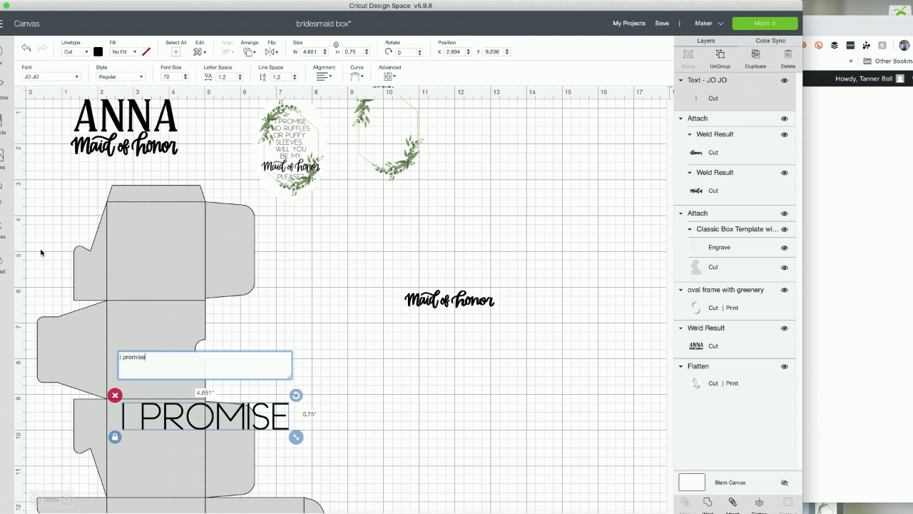
# Add "no ruffles" and "or puffy" as two more separate text objects in the JO JO font
pyautogui.click(2, 196)
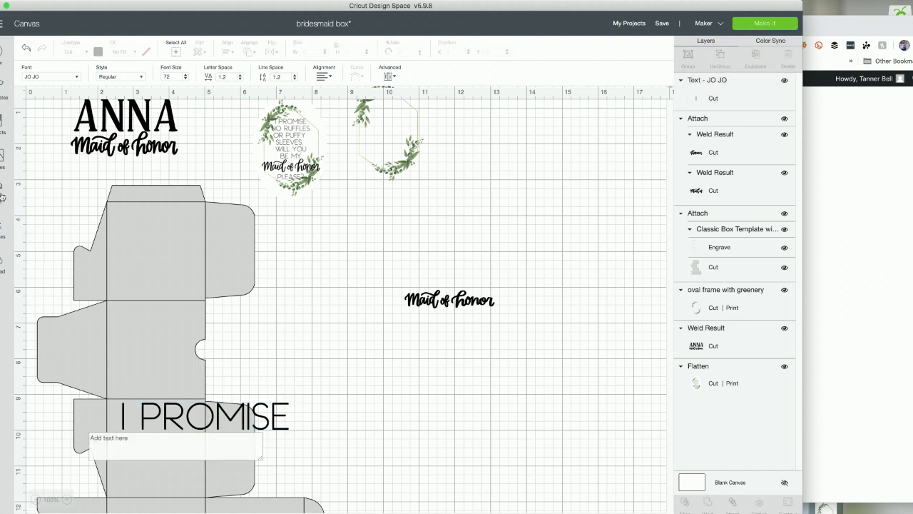
pyautogui.click(133, 443)
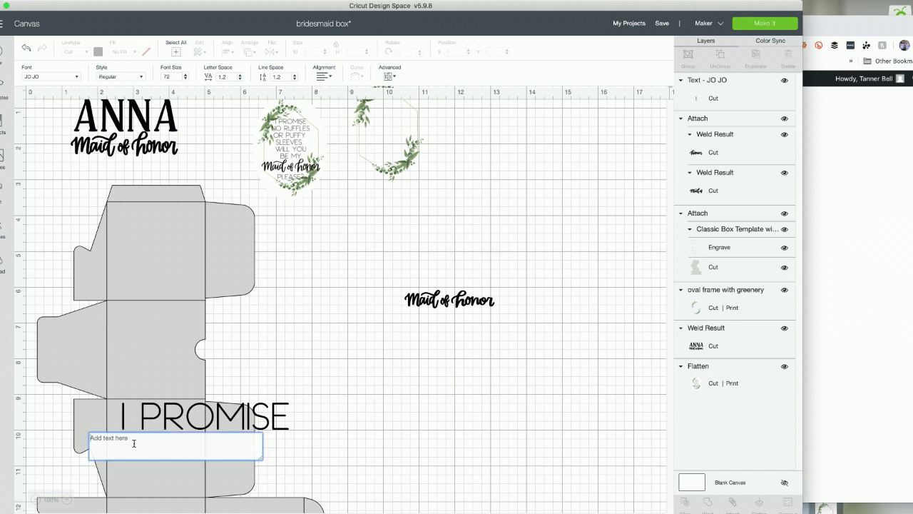
pyautogui.write('no ruffles')
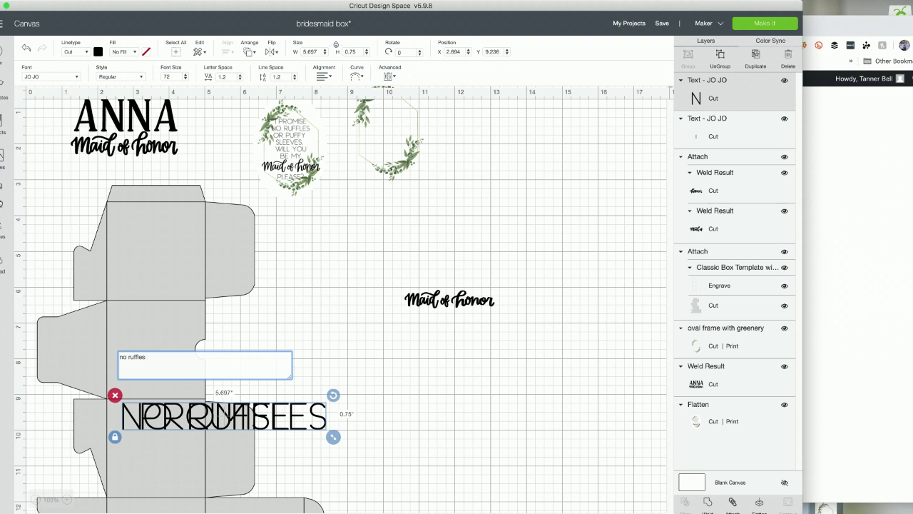
pyautogui.click(3, 187)
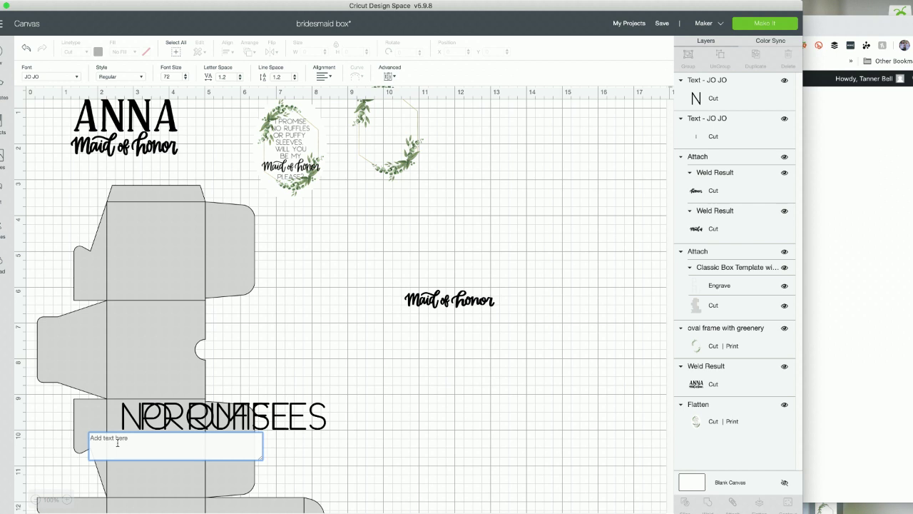
pyautogui.write('or pu')
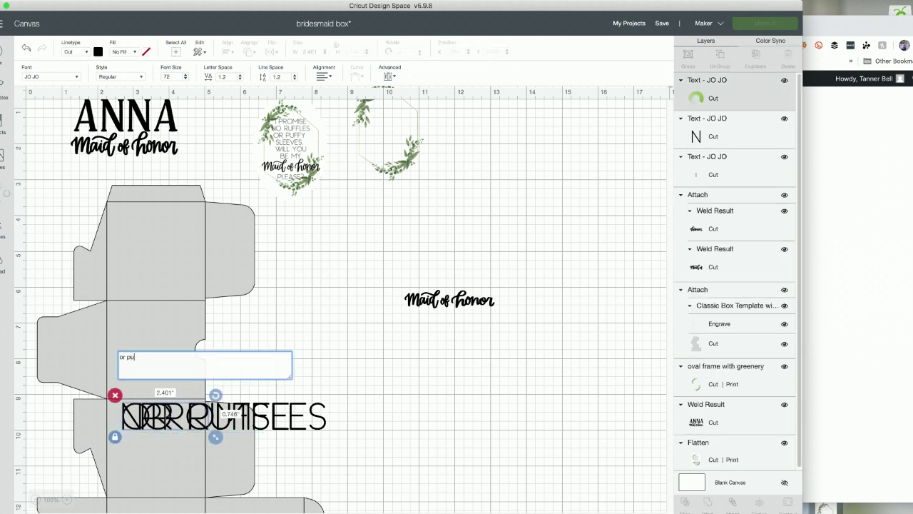
pyautogui.write('ffy')
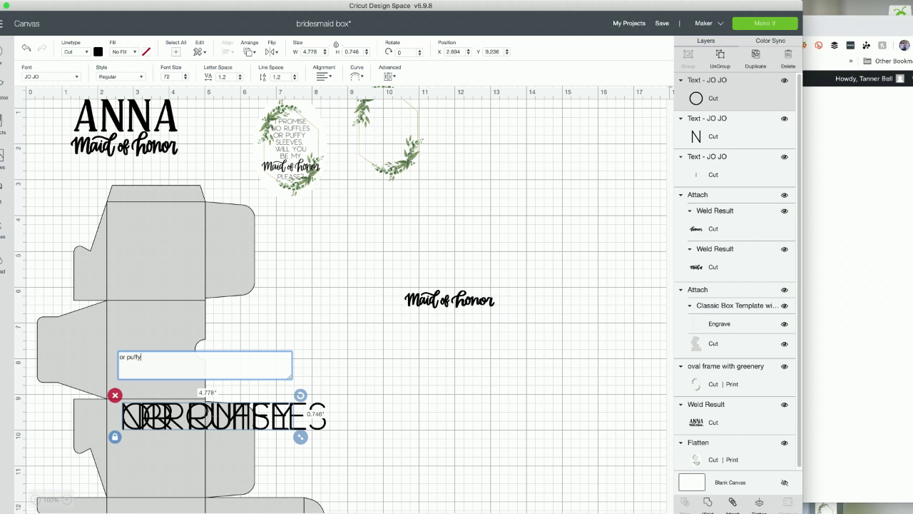
# Add "sleeves," and "will you" as two separate text objects in the JO JO font
pyautogui.click(3, 191)
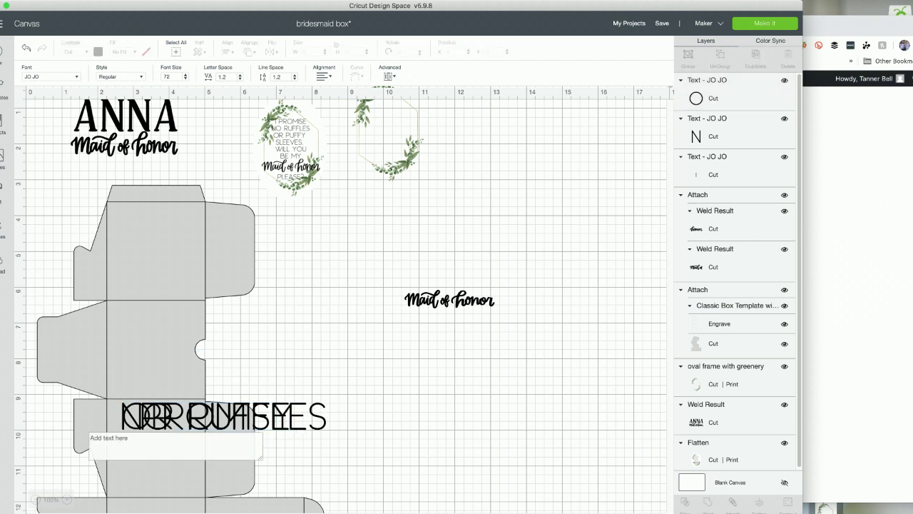
pyautogui.click(107, 440)
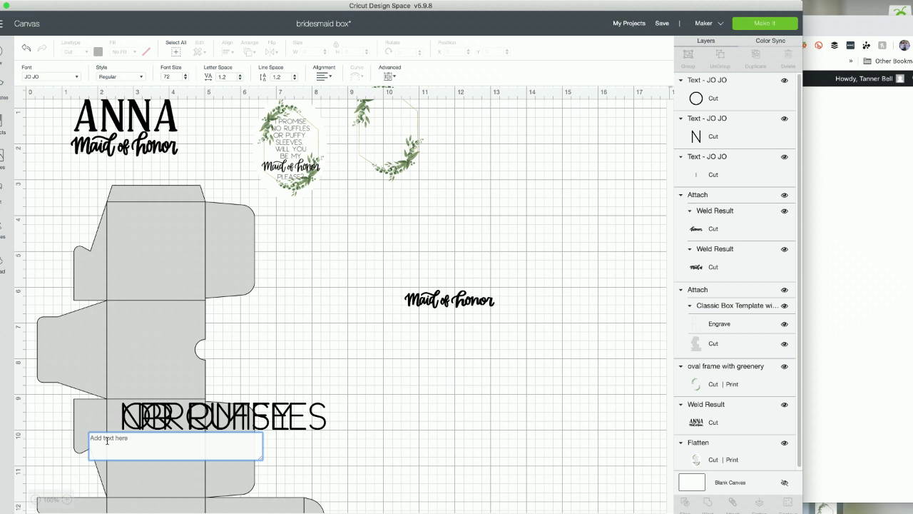
pyautogui.write('sleeves,')
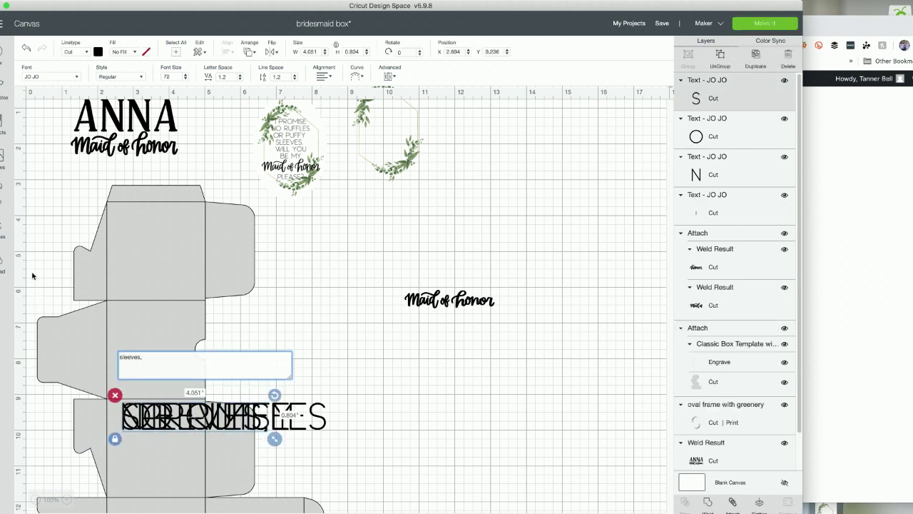
pyautogui.click(2, 190)
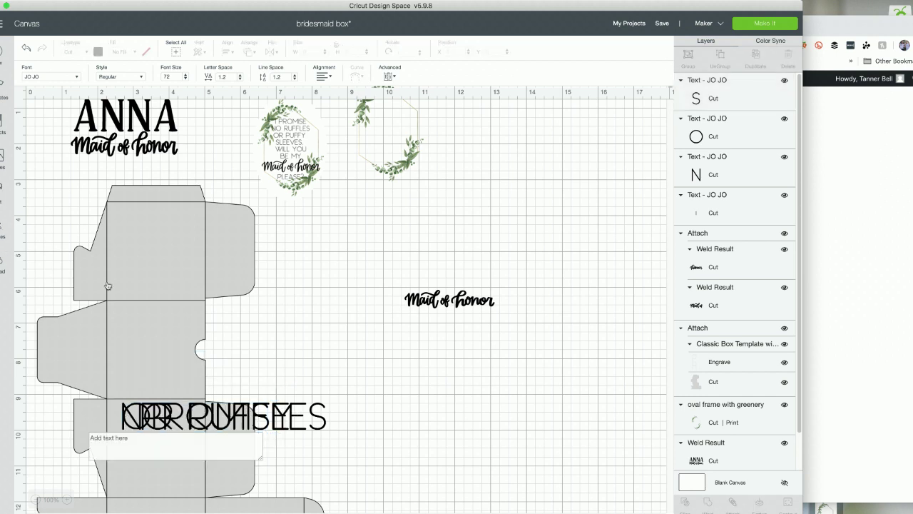
pyautogui.click(164, 441)
pyautogui.write('will you')
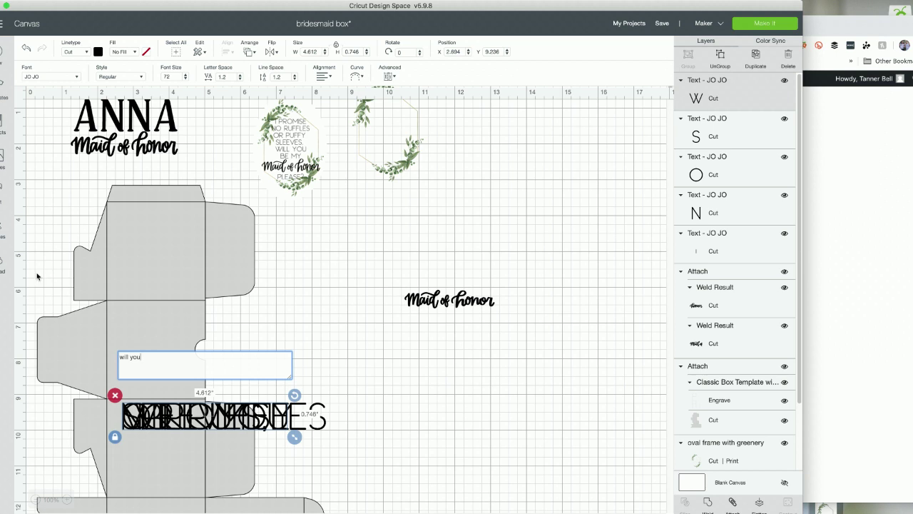
# Add "be my" and "please?" as the last two separate text objects in the JO JO font
pyautogui.click(3, 199)
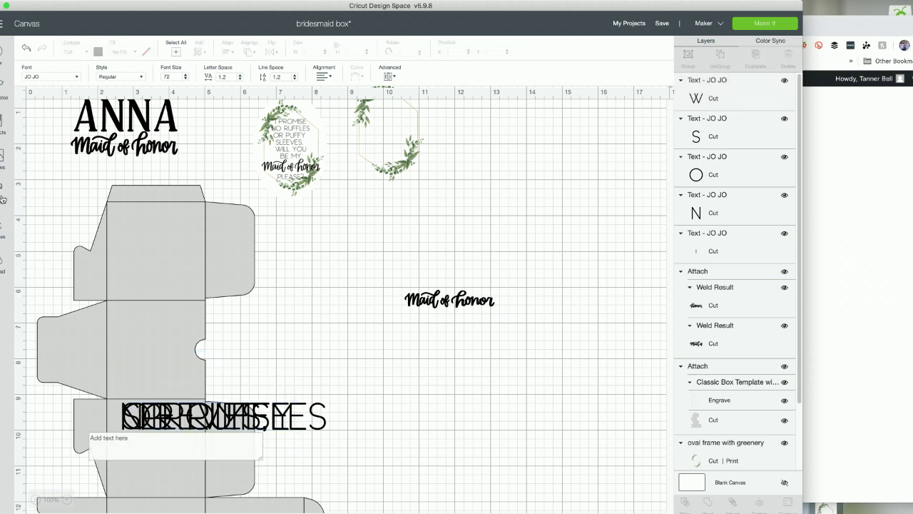
pyautogui.click(125, 447)
pyautogui.write('be my')
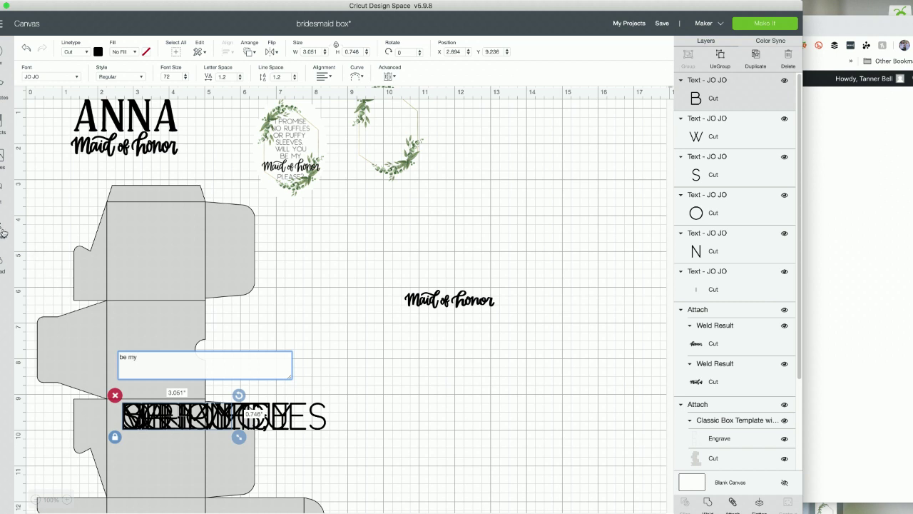
pyautogui.click(1, 191)
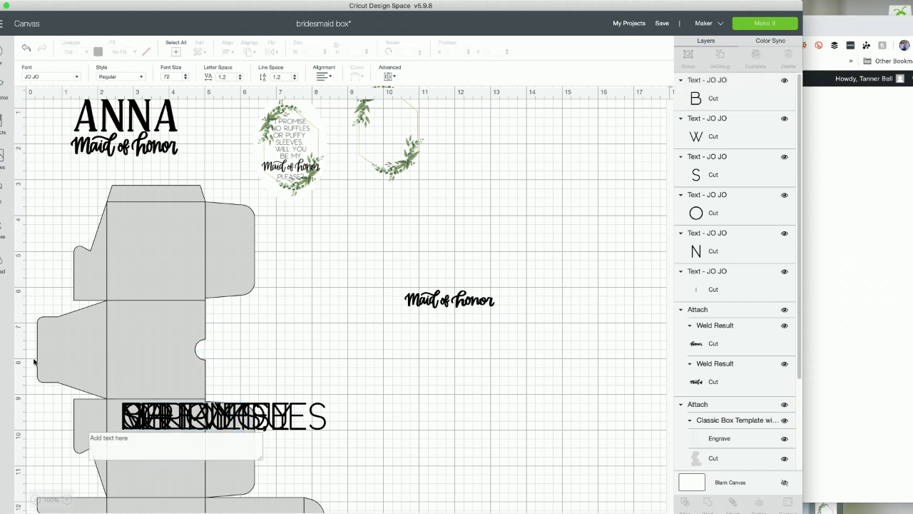
pyautogui.click(110, 442)
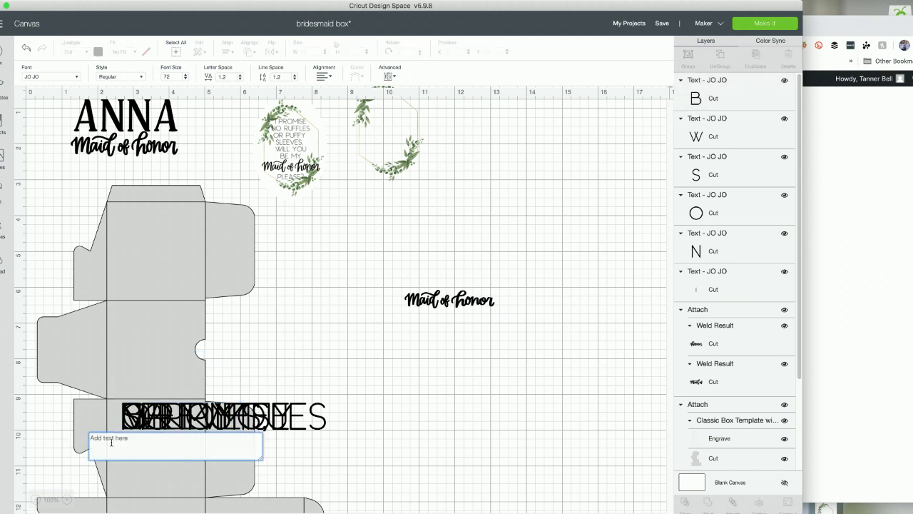
pyautogui.write('please?')
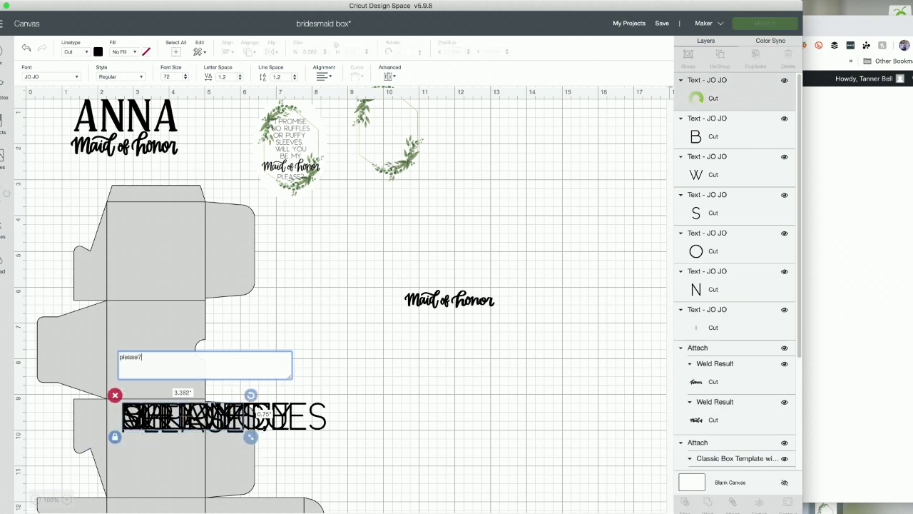
pyautogui.click(400, 454)
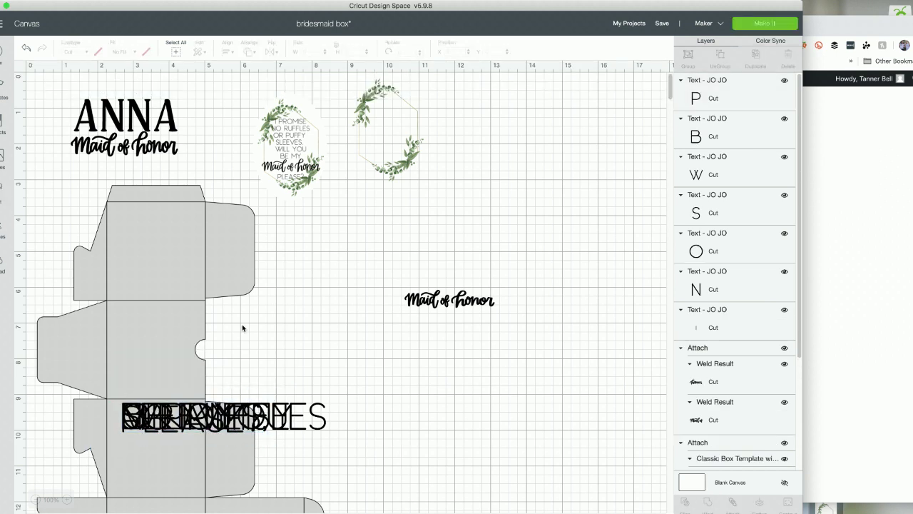
# Hide the attached box template and scale all seven overlapping text lines together to about 3.97 in wide
pyautogui.click(155, 310)
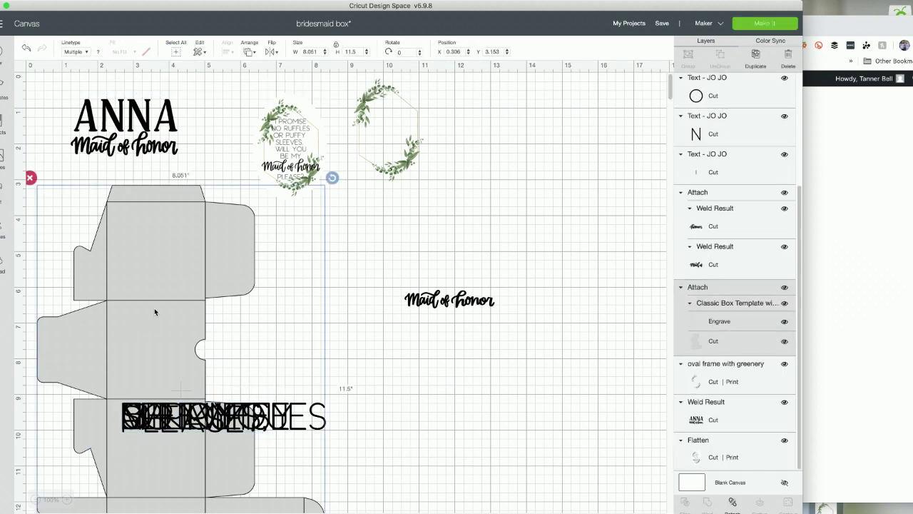
pyautogui.click(784, 288)
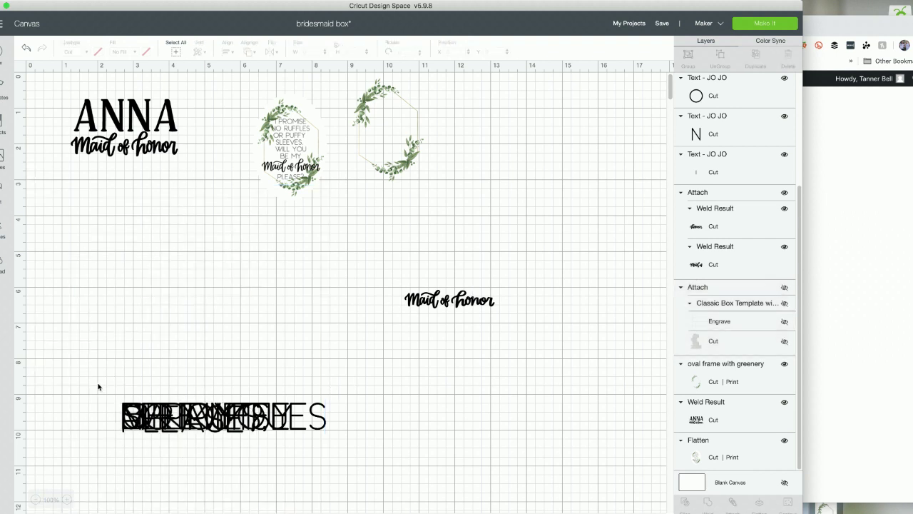
pyautogui.moveTo(99, 386); pyautogui.dragTo(270, 430)
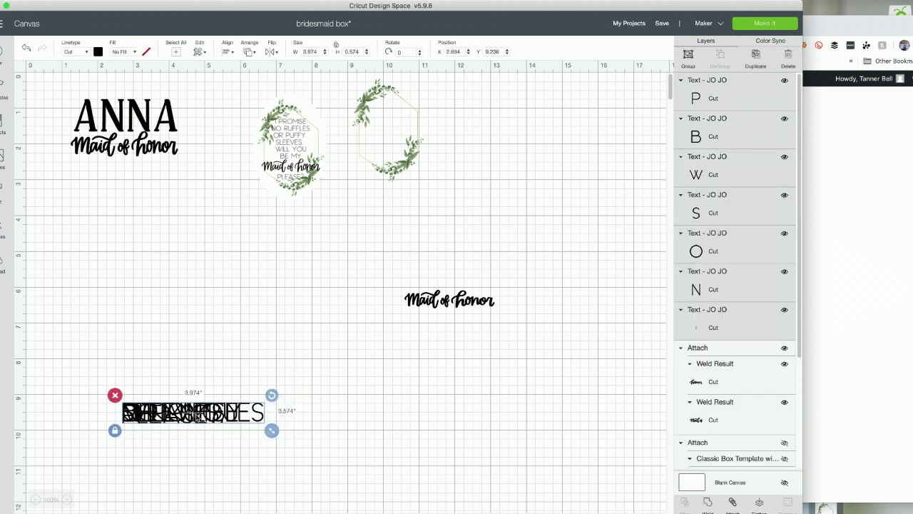
# Shift the stacked text lines into the empty canvas area and separate "please?" and "be my" below the rest
pyautogui.moveTo(196, 415); pyautogui.dragTo(296, 437)
pyautogui.click(281, 341)
pyautogui.moveTo(285, 306); pyautogui.dragTo(307, 376)
# Enlarge the small "Maid of honor" lettering to about 4.18 in wide and place it between "be my" and "please?"
pyautogui.click(455, 309)
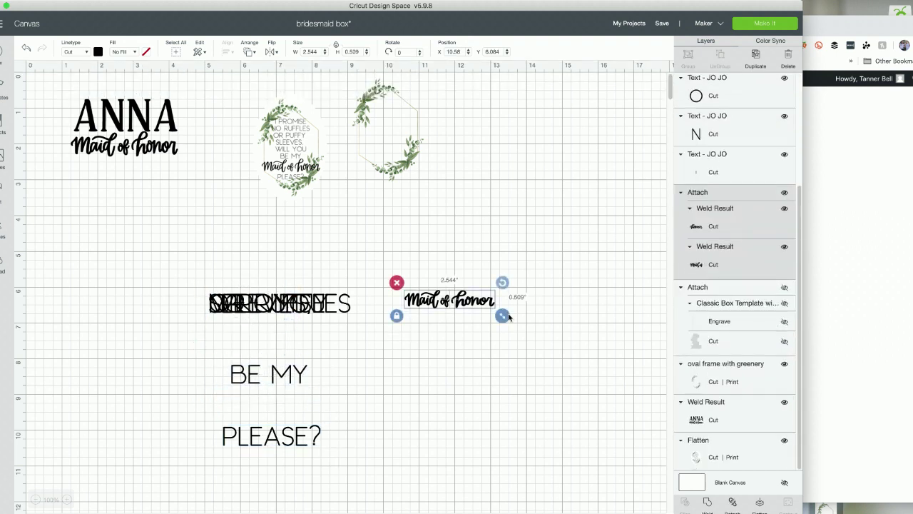
pyautogui.moveTo(508, 319); pyautogui.dragTo(564, 336)
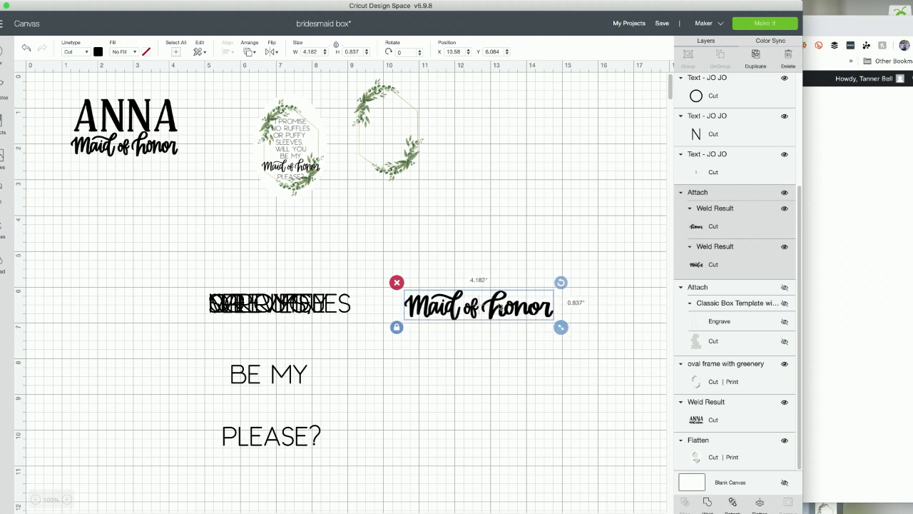
pyautogui.moveTo(491, 311); pyautogui.dragTo(288, 413)
# Separate the remaining overlapping lines and stack "I promise", "no ruffles", "or puffy", "sleeves," and "will you" in reading order above "be my"
pyautogui.moveTo(271, 306); pyautogui.dragTo(485, 333)
pyautogui.click(298, 262)
pyautogui.moveTo(297, 303); pyautogui.dragTo(285, 251)
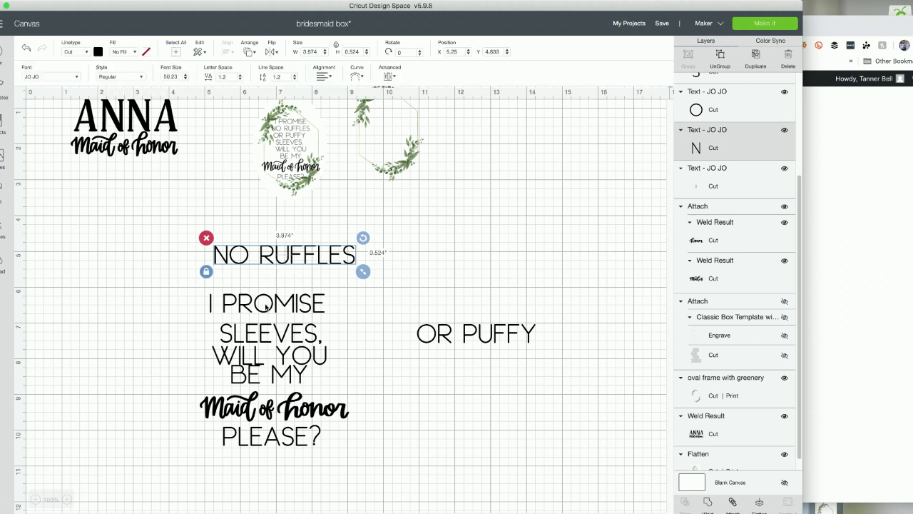
pyautogui.moveTo(266, 307)
pyautogui.mouseDown()
pyautogui.moveTo(292, 232)
pyautogui.moveTo(279, 286)
pyautogui.moveTo(267, 289)
pyautogui.mouseUp()
pyautogui.moveTo(255, 237); pyautogui.dragTo(227, 262)
pyautogui.moveTo(460, 346); pyautogui.dragTo(255, 312)
pyautogui.click(375, 419)
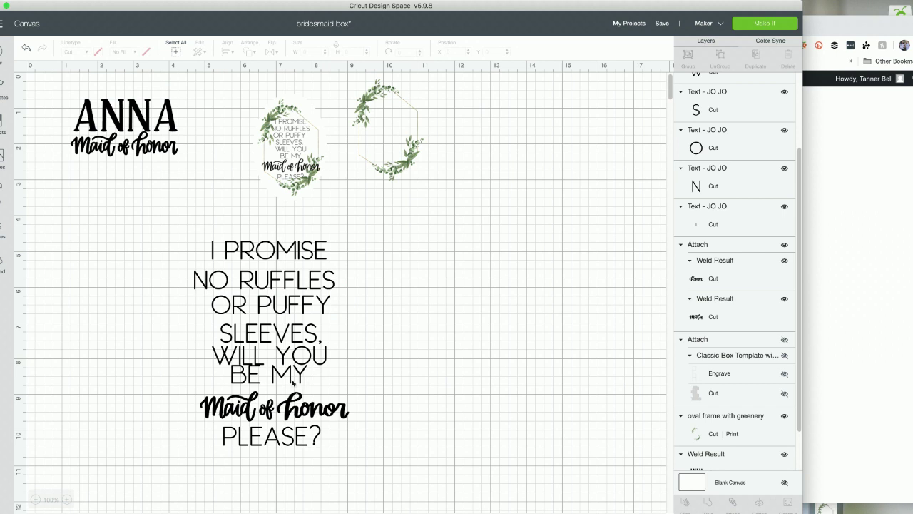
# Lower "please?", "Maid of honor" and "be my" slightly and nudge "will you" so the bottom lines no longer overlap
pyautogui.moveTo(300, 411); pyautogui.dragTo(289, 445)
pyautogui.click(281, 411)
pyautogui.moveTo(282, 411); pyautogui.dragTo(282, 416)
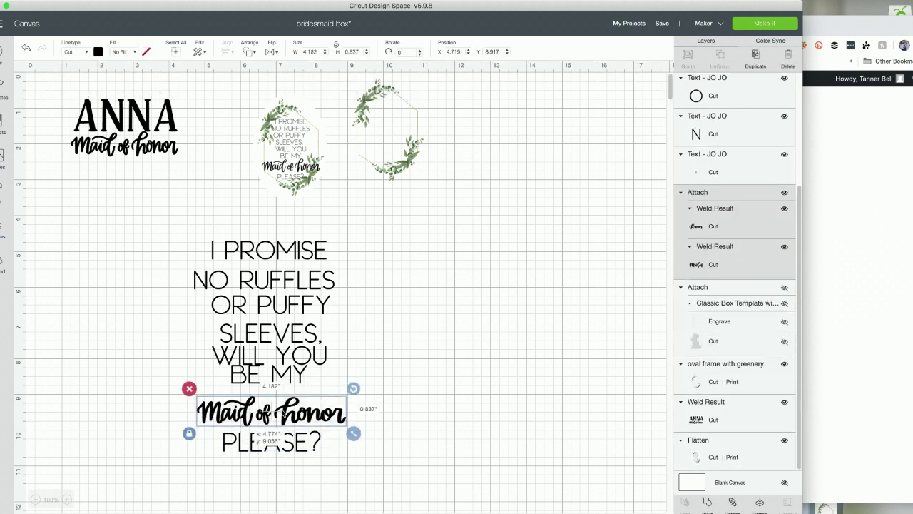
pyautogui.click(279, 377)
pyautogui.moveTo(280, 377); pyautogui.dragTo(283, 383)
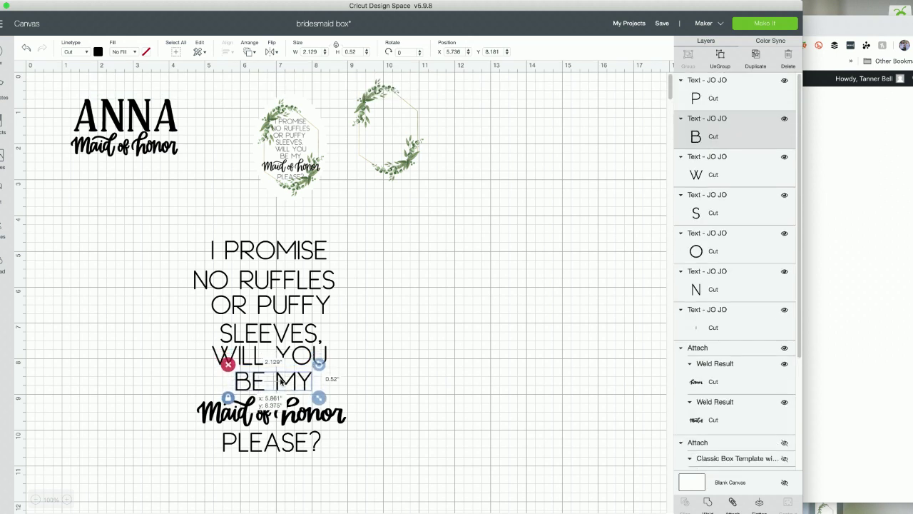
pyautogui.click(292, 366)
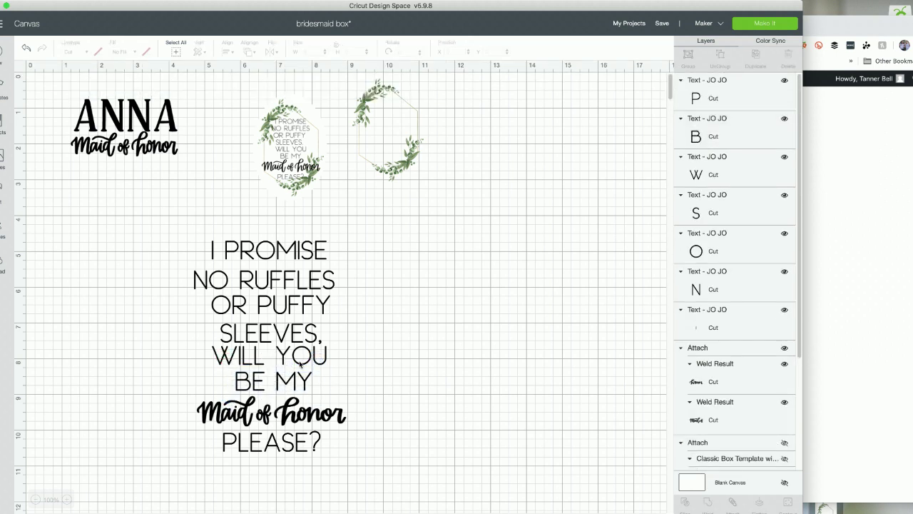
pyautogui.moveTo(312, 359); pyautogui.dragTo(307, 359)
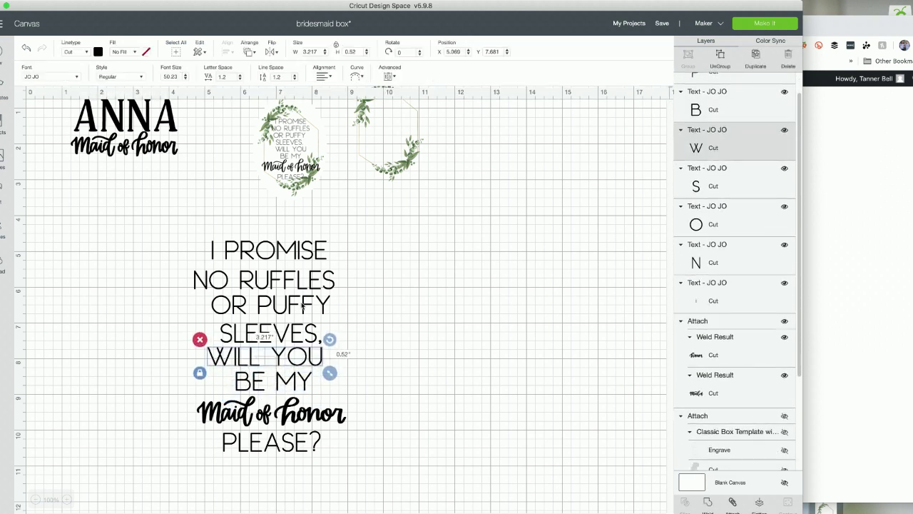
# Nudge the lines from "no ruffles" down to "please?" upward to tighten the spacing of the message
pyautogui.moveTo(296, 284); pyautogui.dragTo(296, 280)
pyautogui.moveTo(292, 311); pyautogui.dragTo(290, 303)
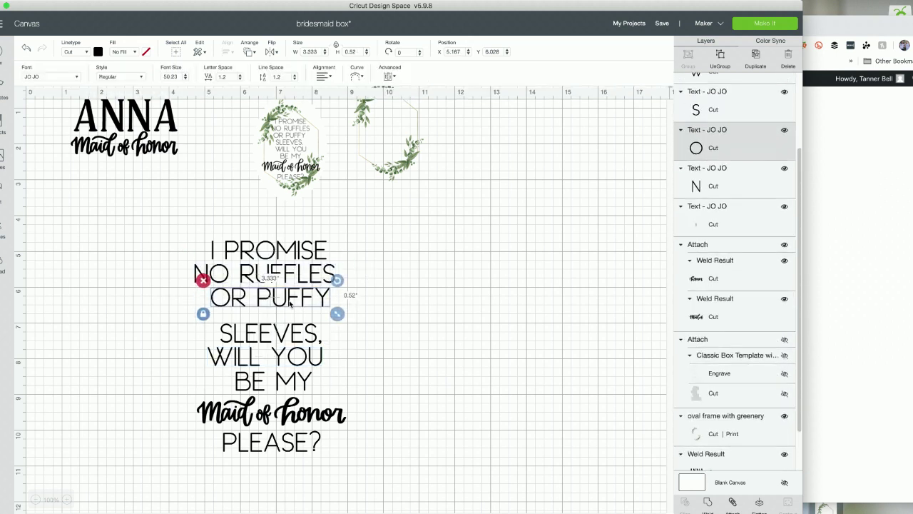
pyautogui.moveTo(288, 344); pyautogui.dragTo(287, 333)
pyautogui.moveTo(284, 366)
pyautogui.mouseDown()
pyautogui.moveTo(284, 346)
pyautogui.moveTo(288, 377)
pyautogui.moveTo(288, 369)
pyautogui.mouseUp()
pyautogui.moveTo(286, 411); pyautogui.dragTo(285, 394)
pyautogui.moveTo(281, 438); pyautogui.dragTo(278, 425)
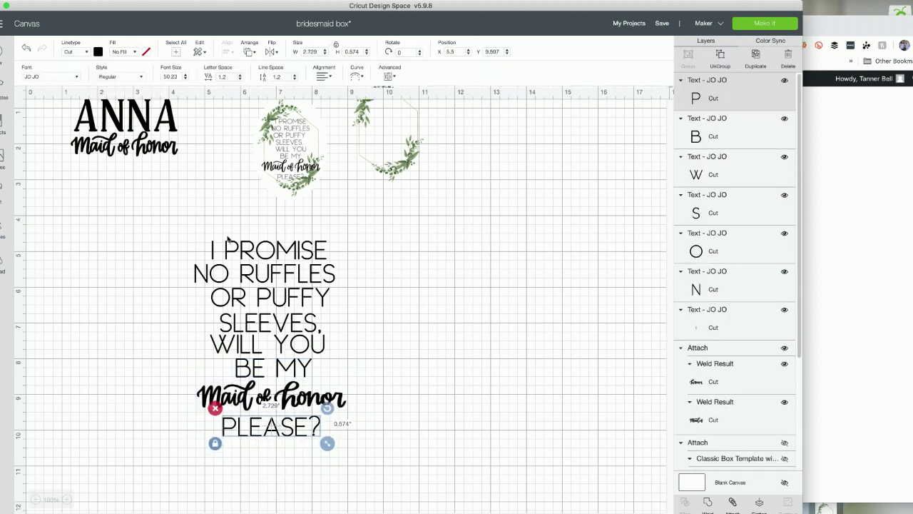
# Distribute all the message lines and the "Maid of honor" lettering vertically and center them horizontally
pyautogui.moveTo(217, 224); pyautogui.dragTo(296, 458)
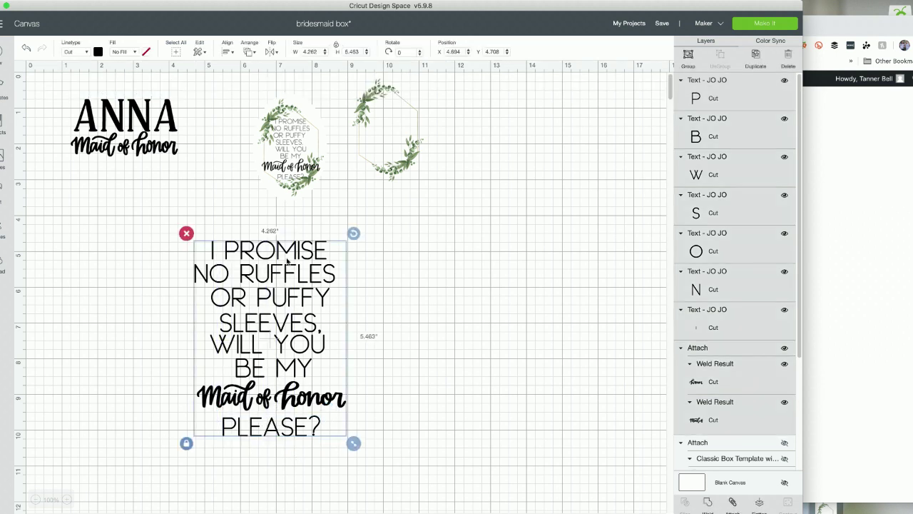
pyautogui.click(229, 51)
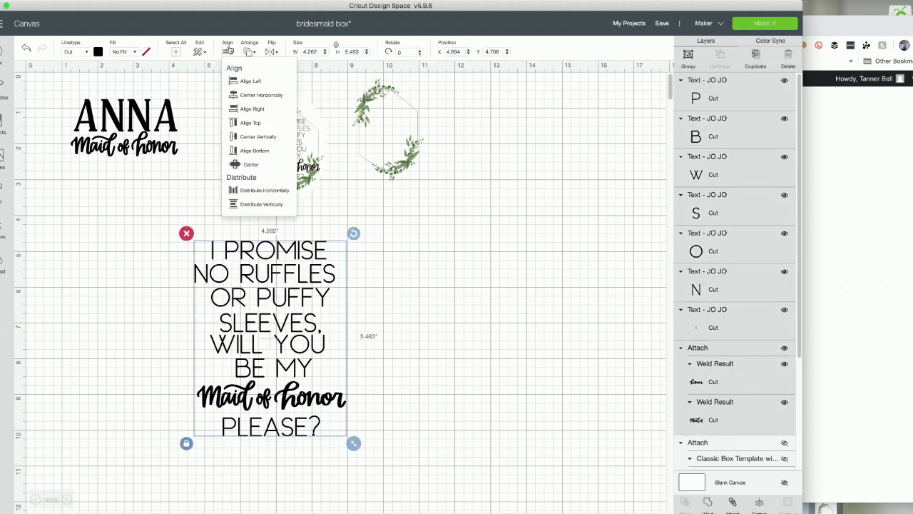
pyautogui.click(277, 206)
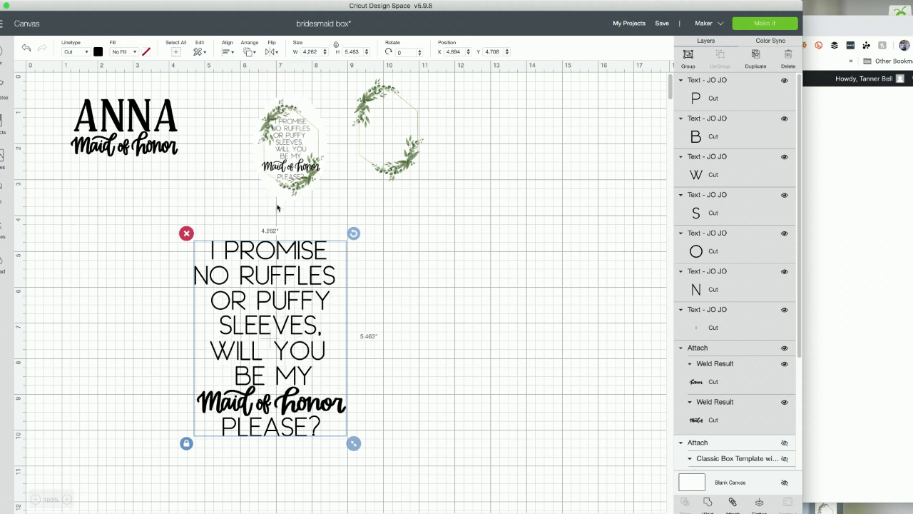
pyautogui.click(228, 49)
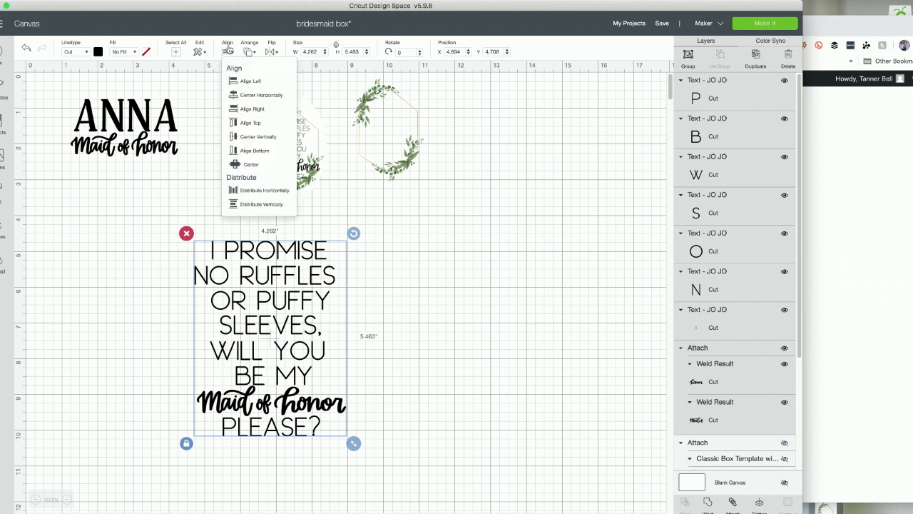
pyautogui.click(269, 99)
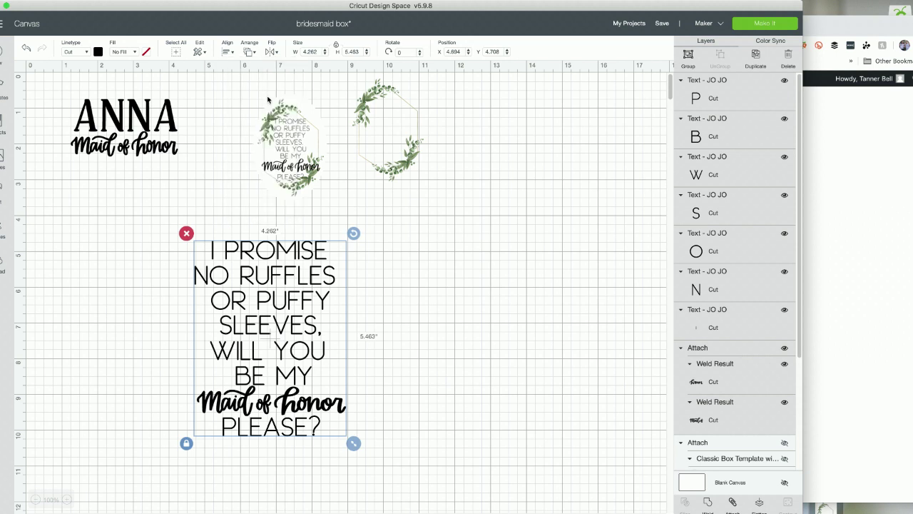
pyautogui.click(508, 348)
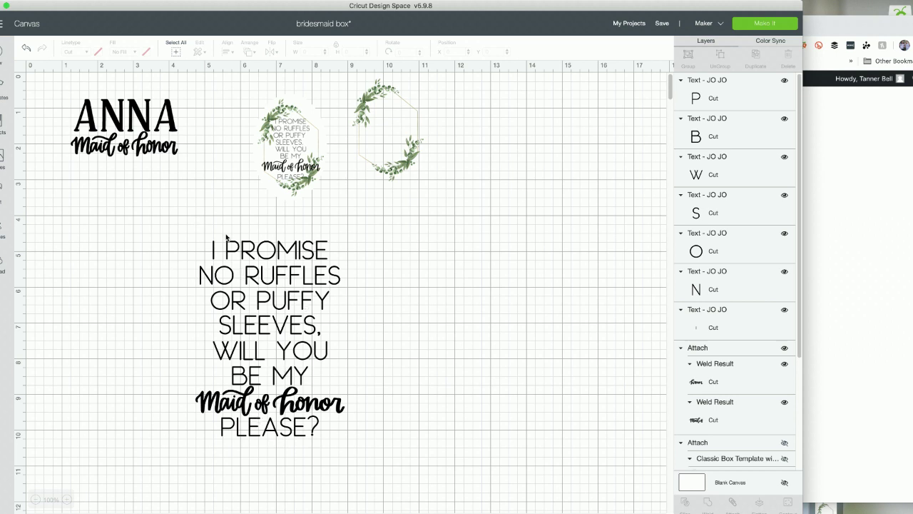
# Attach all the message lines and the "Maid of honor" lettering together
pyautogui.moveTo(196, 216); pyautogui.dragTo(292, 452)
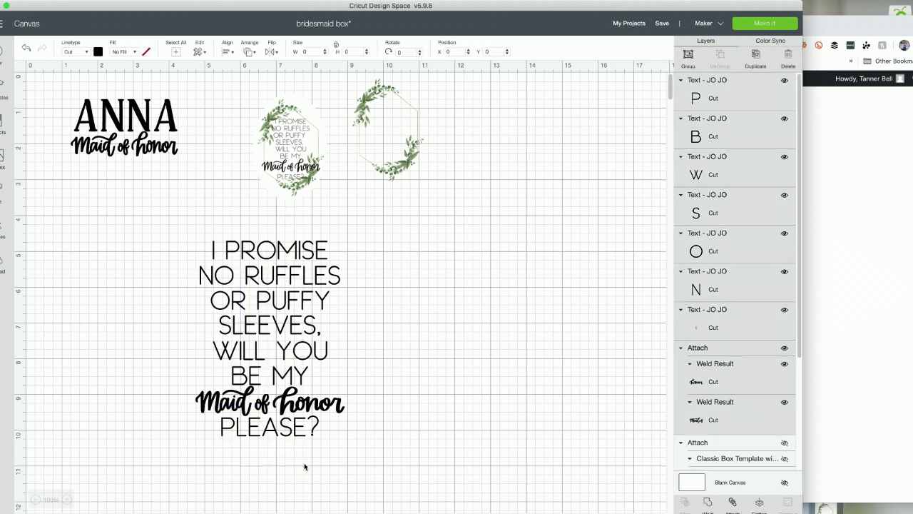
pyautogui.click(733, 503)
pyautogui.click(483, 407)
# Move the attached message beneath the oval frame with greenery and enlarge the frame to about 6.34 × 9.15 in
pyautogui.moveTo(324, 323); pyautogui.dragTo(424, 286)
pyautogui.moveTo(407, 160); pyautogui.dragTo(401, 194)
pyautogui.moveTo(416, 243); pyautogui.dragTo(584, 468)
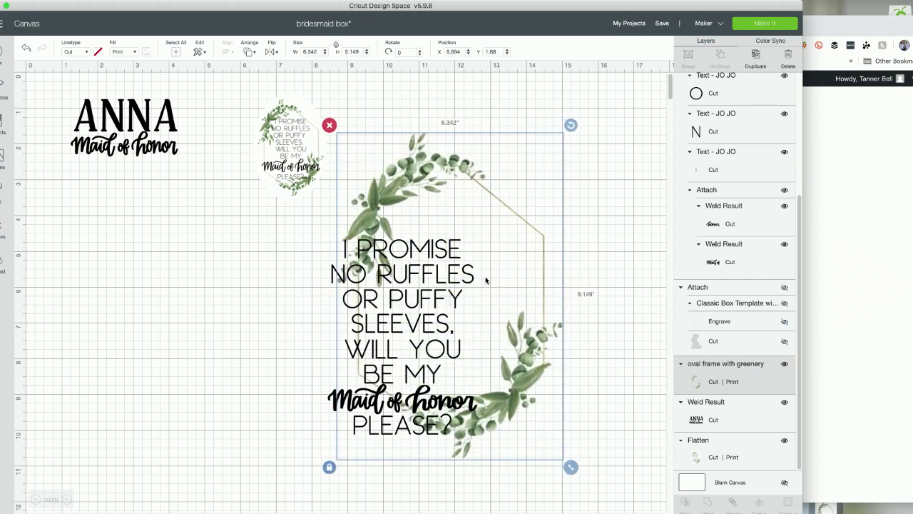
# Position the oval frame around the message at about X 7.042, Y 2.375 and move the small flattened label clear of it
pyautogui.moveTo(444, 169); pyautogui.dragTo(390, 197)
pyautogui.moveTo(284, 119); pyautogui.dragTo(226, 108)
pyautogui.moveTo(336, 202); pyautogui.dragTo(333, 202)
# Enlarge the oval frame with greenery to about 7.25 × 10.46 in so it surrounds the whole message
pyautogui.moveTo(512, 490); pyautogui.dragTo(525, 509)
pyautogui.scroll(-5, 584, 448)
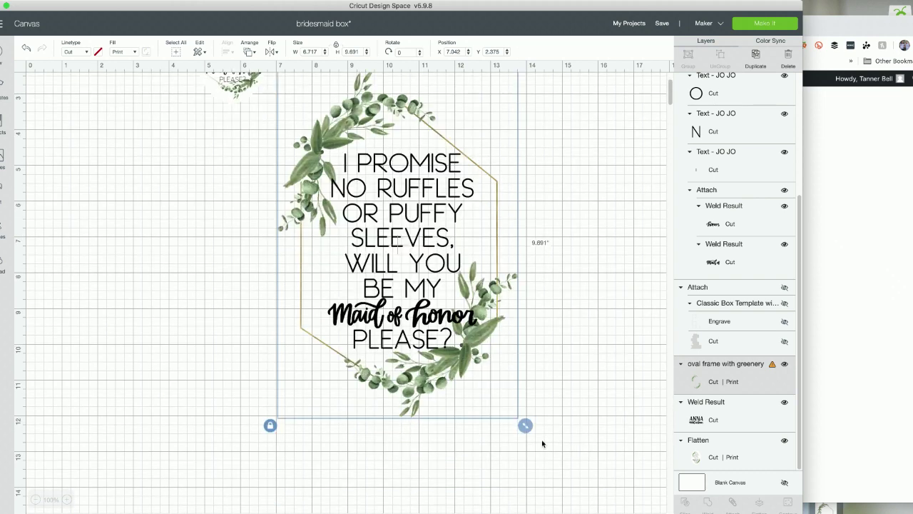
pyautogui.moveTo(526, 426); pyautogui.dragTo(573, 452)
pyautogui.scroll(5, 594, 389)
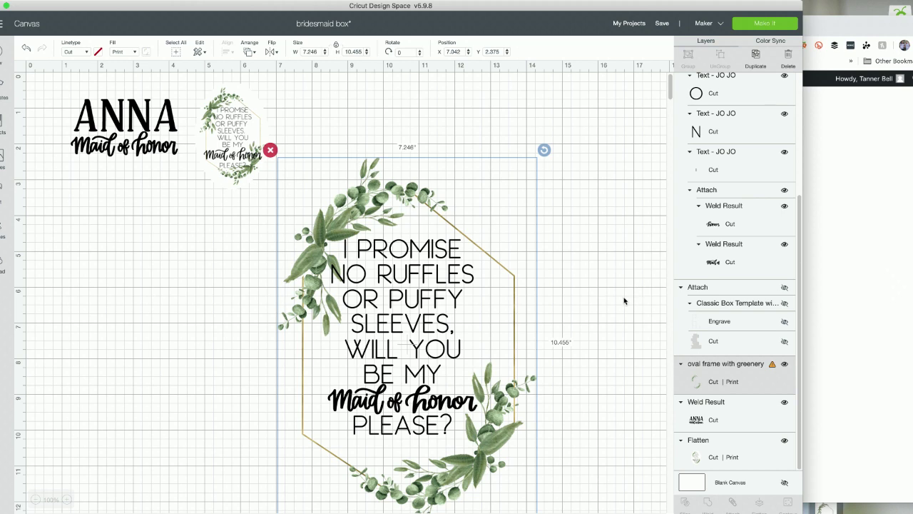
pyautogui.scroll(-2, 624, 300)
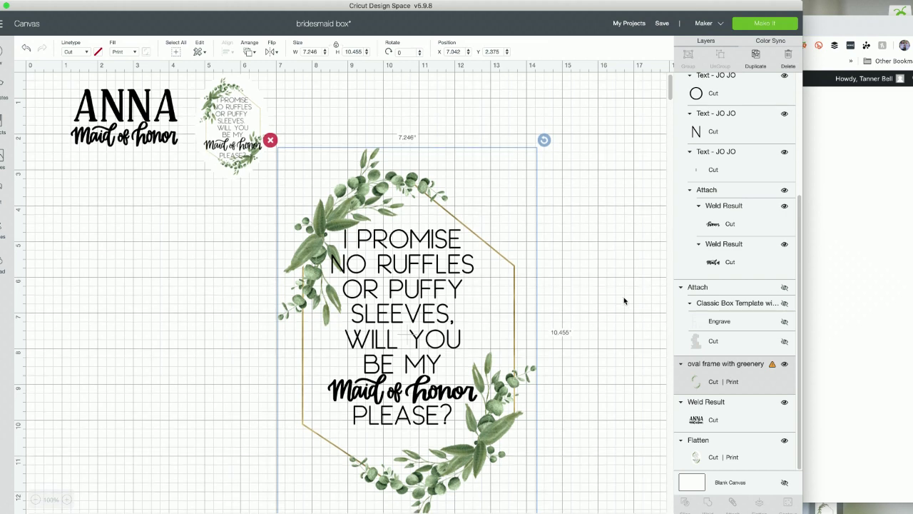
# Shift the attached message slightly right and down so it sits centred inside the oval frame with greenery
pyautogui.click(624, 300)
pyautogui.moveTo(325, 98); pyautogui.dragTo(512, 491)
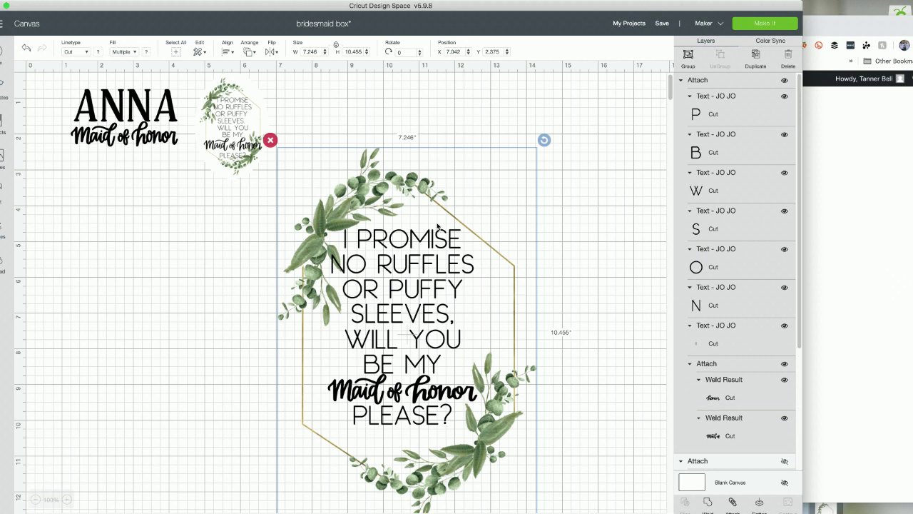
pyautogui.click(615, 252)
pyautogui.click(413, 295)
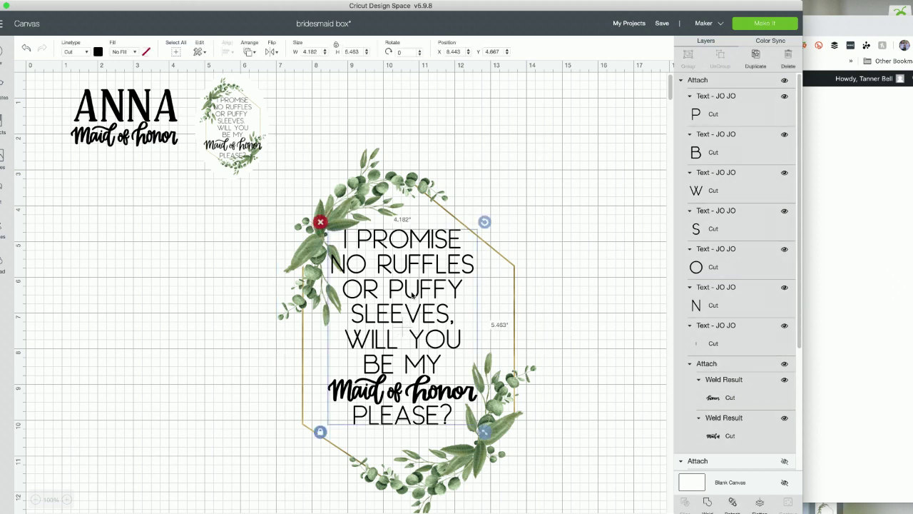
pyautogui.moveTo(411, 295); pyautogui.dragTo(417, 298)
pyautogui.click(558, 246)
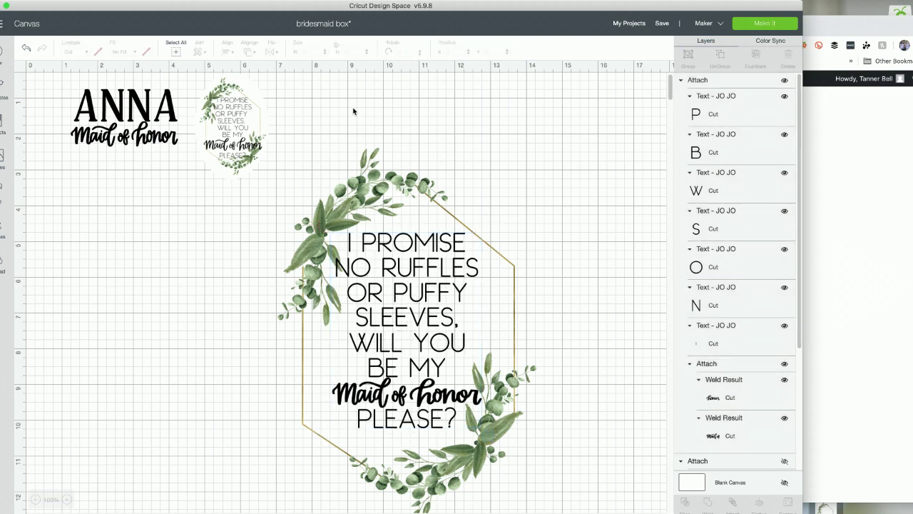
# Group the message with its greenery frame, shrink the group to about 3.43 × 4.96 in and place it at about X 9.111, Y 3.917
pyautogui.moveTo(323, 104); pyautogui.dragTo(468, 405)
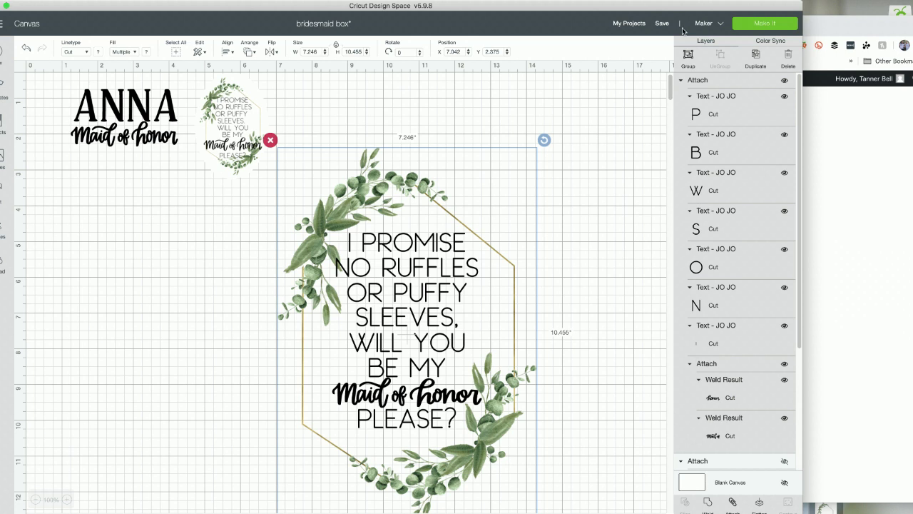
pyautogui.click(688, 55)
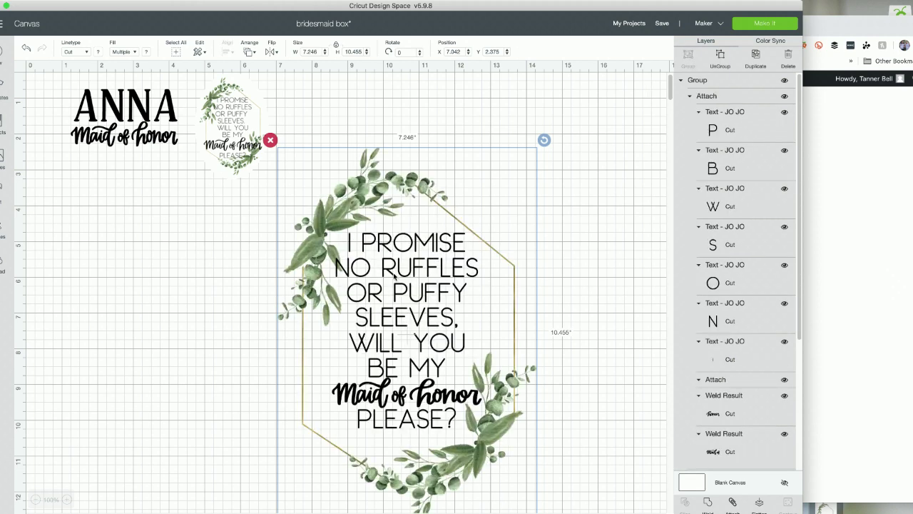
pyautogui.moveTo(394, 277); pyautogui.dragTo(398, 230)
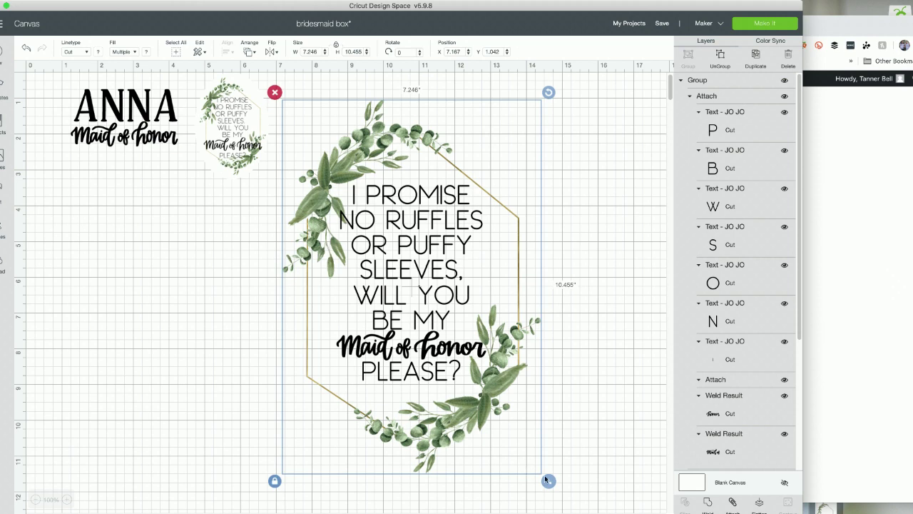
pyautogui.moveTo(548, 481); pyautogui.dragTo(429, 284)
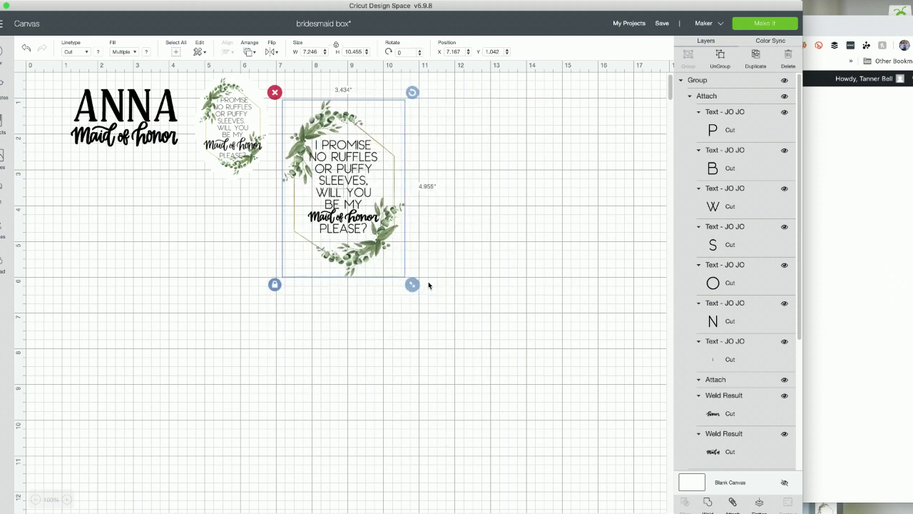
pyautogui.moveTo(378, 225); pyautogui.dragTo(442, 328)
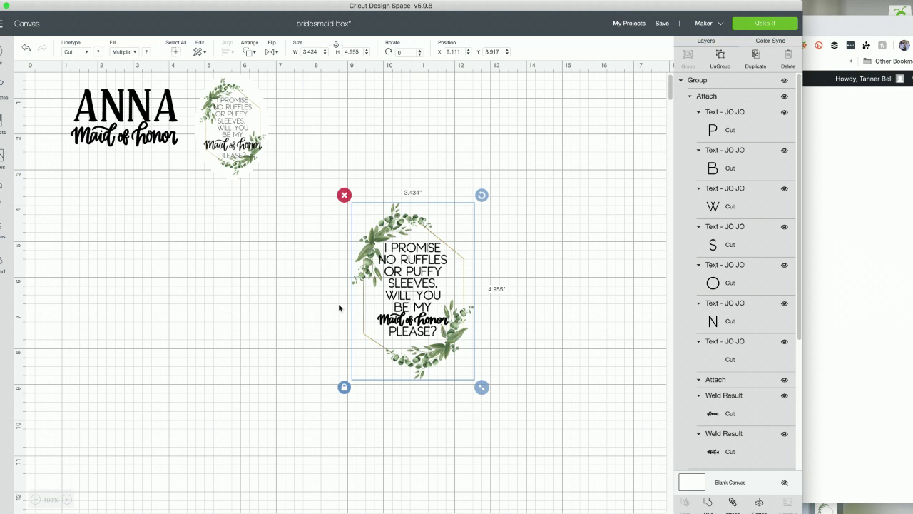
# Add a light gray oval about 3.78 × 5.28 in from an unlocked circle at about X 3.389, Y 4.375
pyautogui.click(4, 231)
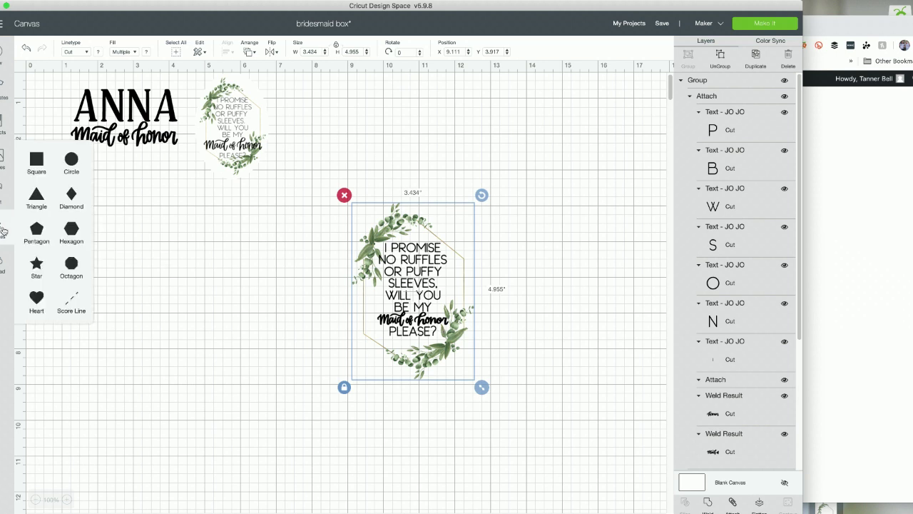
pyautogui.click(74, 159)
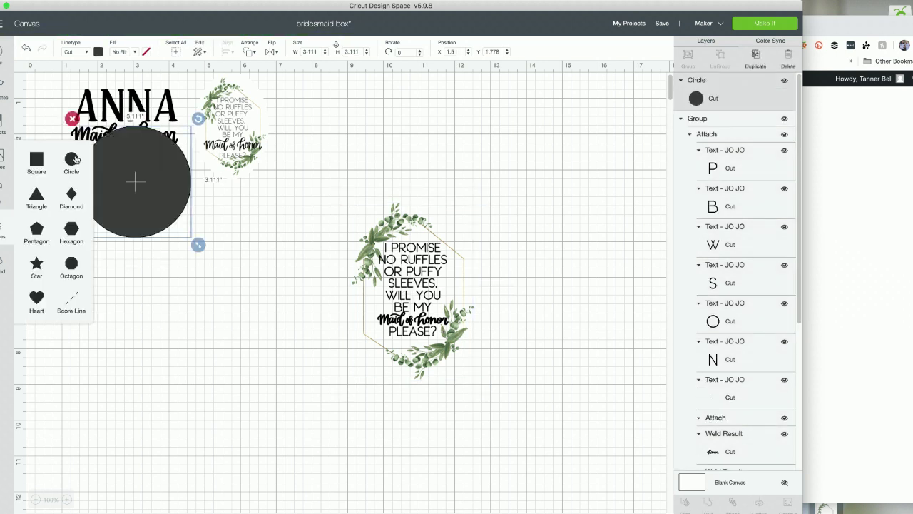
pyautogui.moveTo(163, 218); pyautogui.dragTo(224, 311)
pyautogui.click(138, 339)
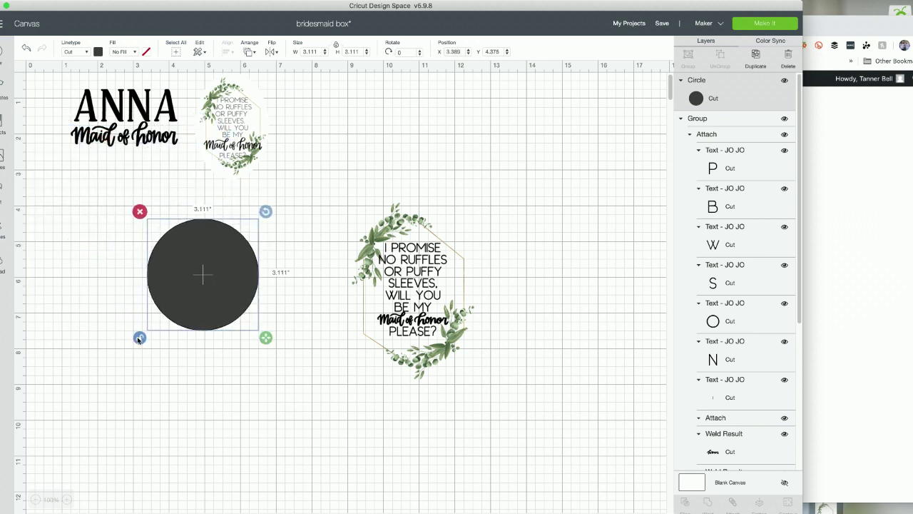
pyautogui.moveTo(264, 343); pyautogui.dragTo(287, 421)
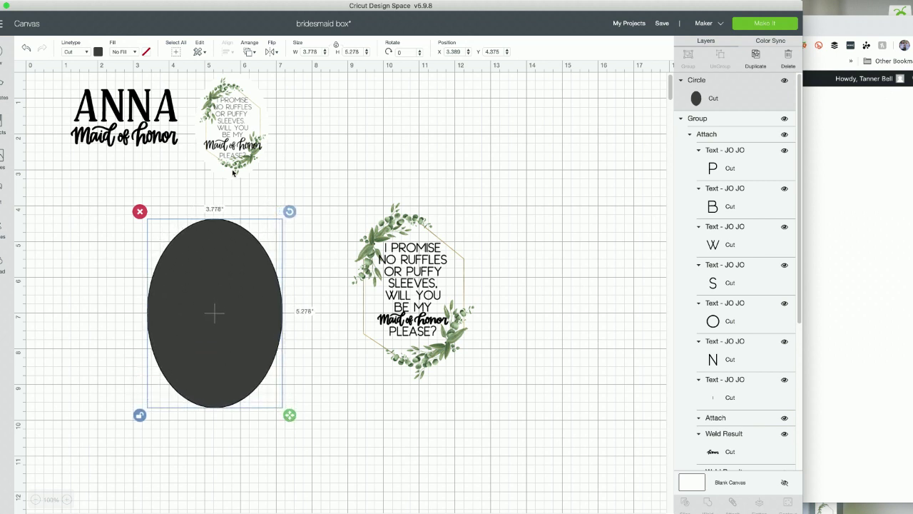
pyautogui.click(98, 51)
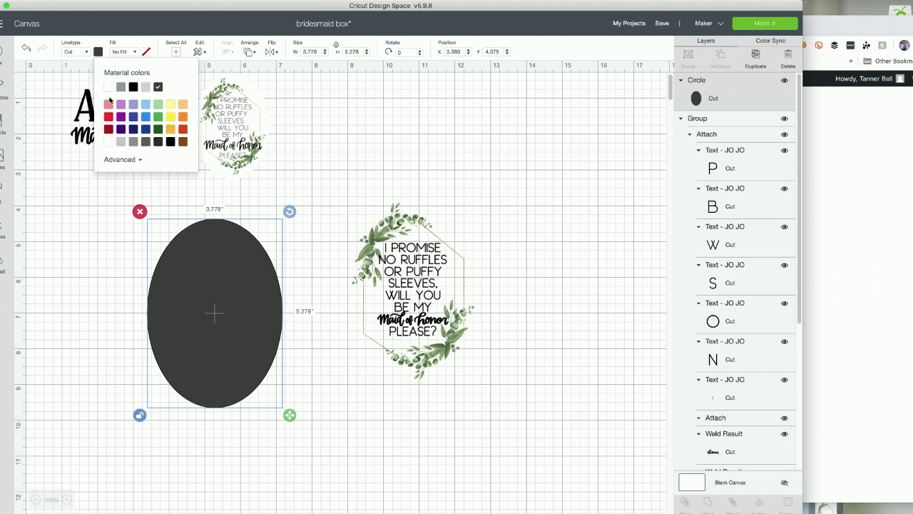
pyautogui.click(120, 141)
# Center the grouped message and frame on the oval at about X 3.597, Y 4.569, arranged in front of it
pyautogui.moveTo(404, 265); pyautogui.dragTo(204, 286)
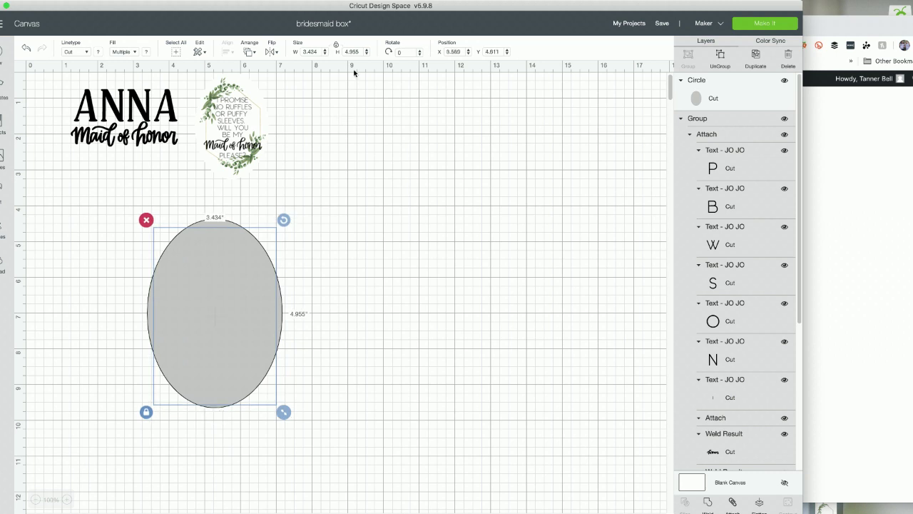
pyautogui.click(250, 54)
pyautogui.click(260, 113)
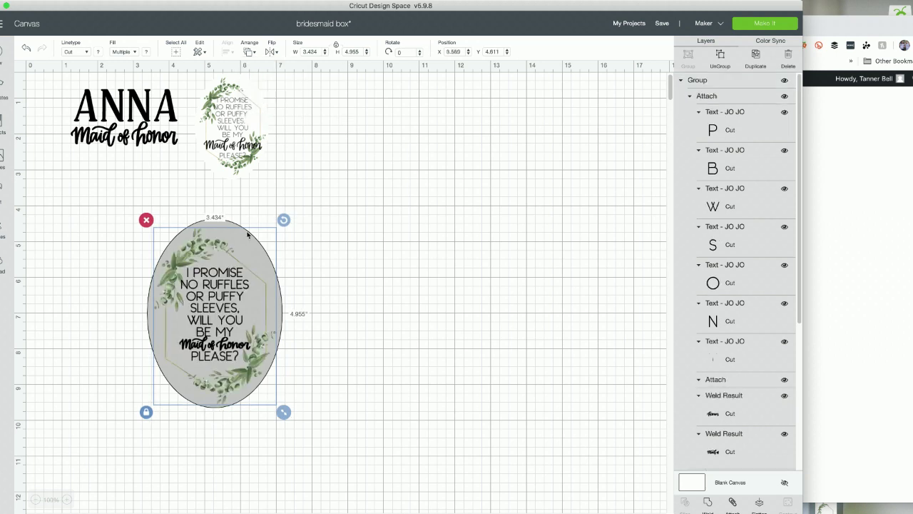
pyautogui.moveTo(214, 288); pyautogui.dragTo(213, 285)
# Change the color of the oval behind the message and greenery to white
pyautogui.click(68, 499)
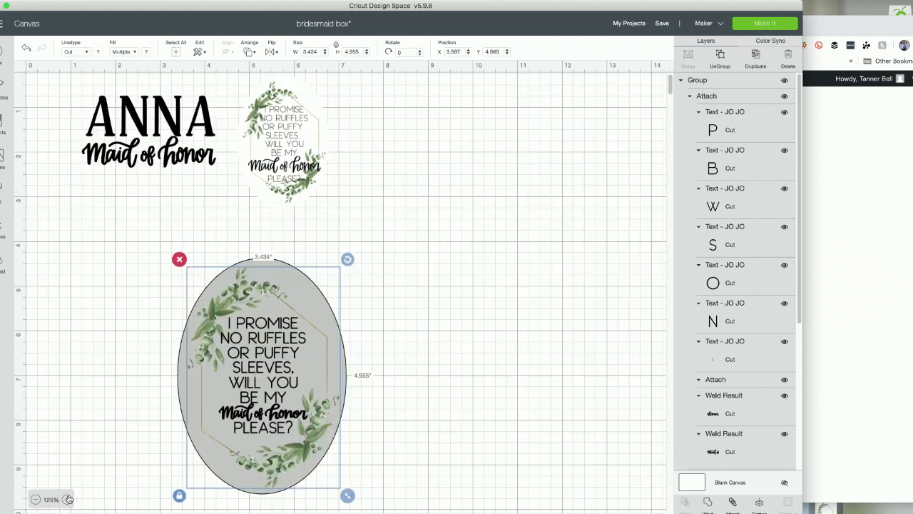
pyautogui.click(68, 499)
pyautogui.click(68, 498)
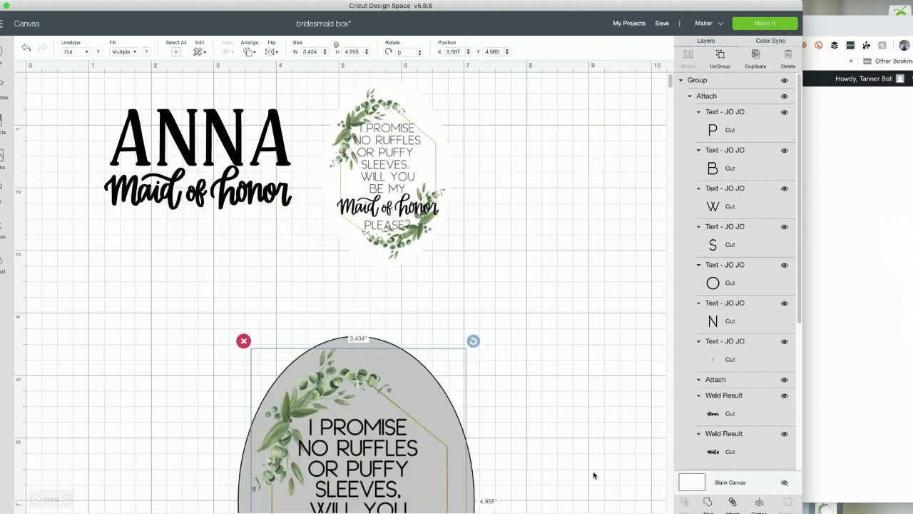
pyautogui.scroll(-10, 593, 471)
pyautogui.scroll(9, 593, 471)
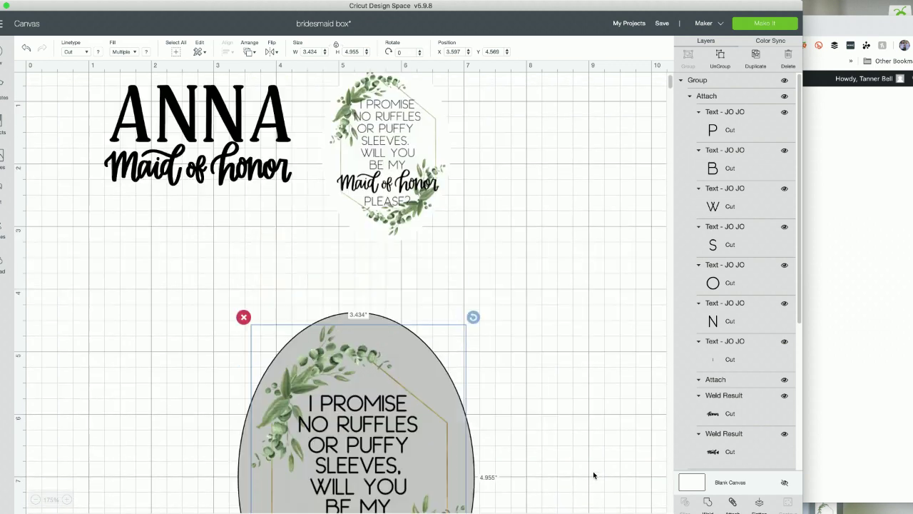
pyautogui.scroll(1, 593, 474)
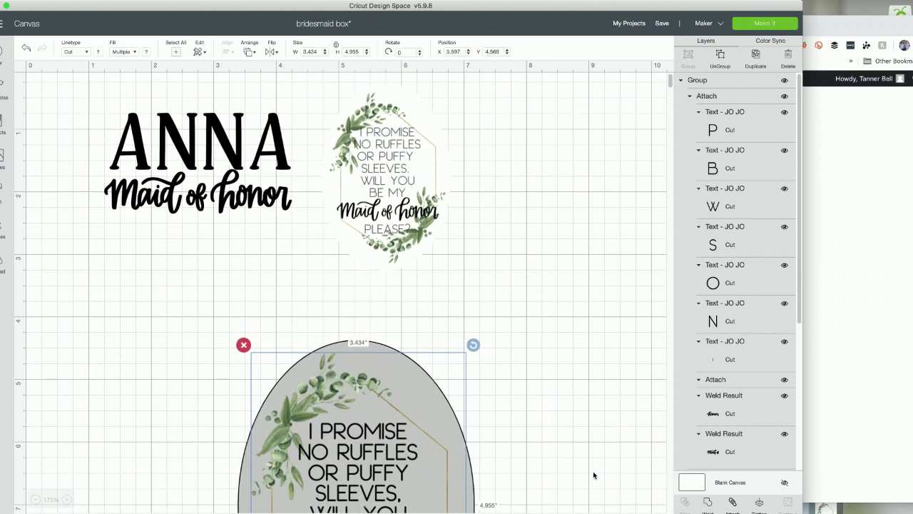
pyautogui.scroll(-5, 593, 475)
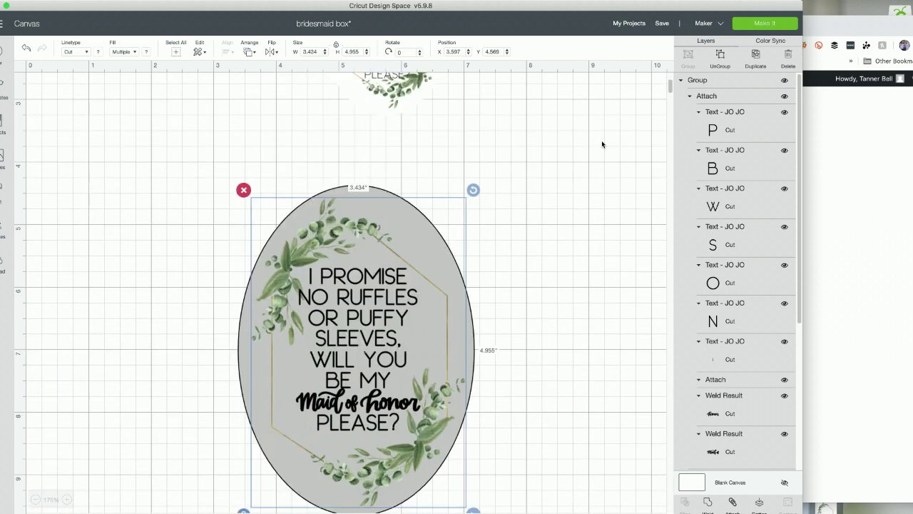
pyautogui.click(589, 185)
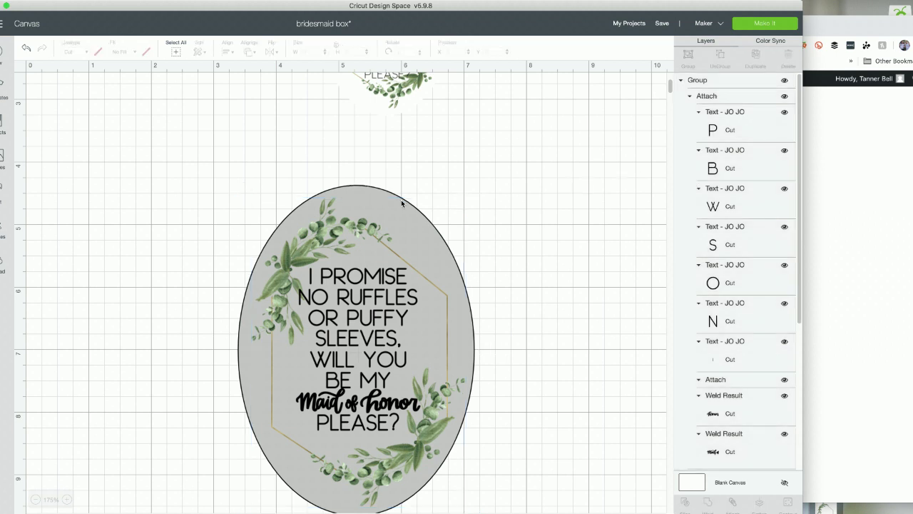
pyautogui.click(401, 203)
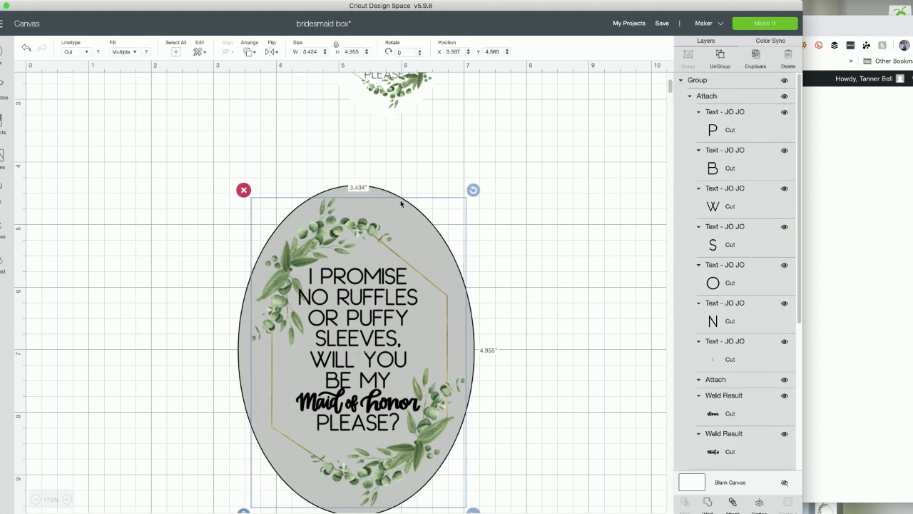
pyautogui.click(343, 189)
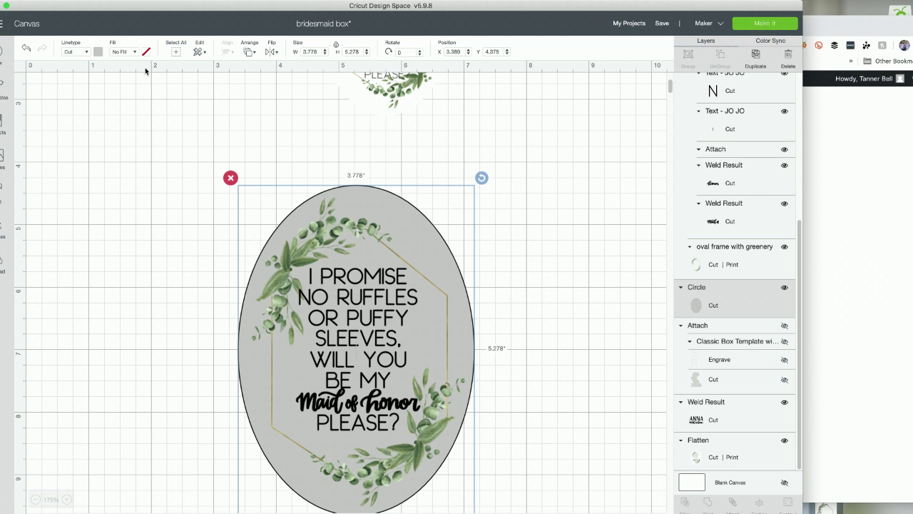
pyautogui.click(98, 51)
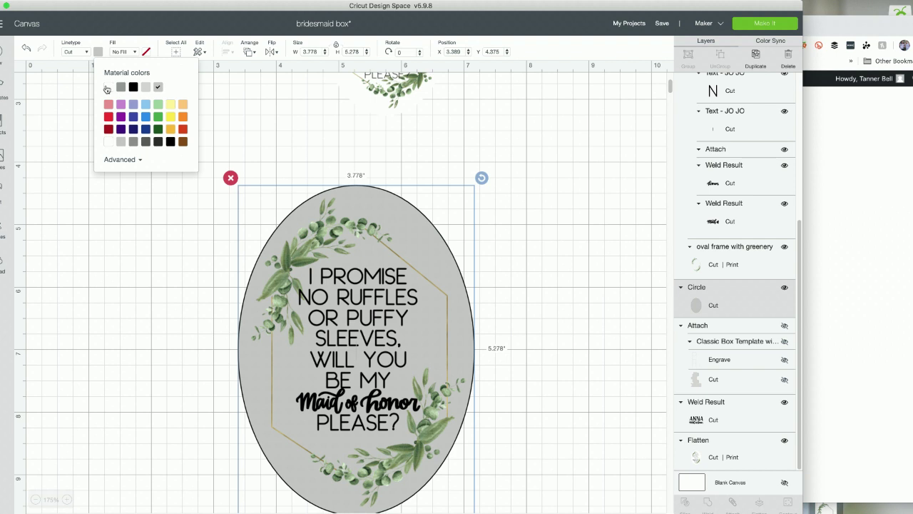
pyautogui.click(108, 88)
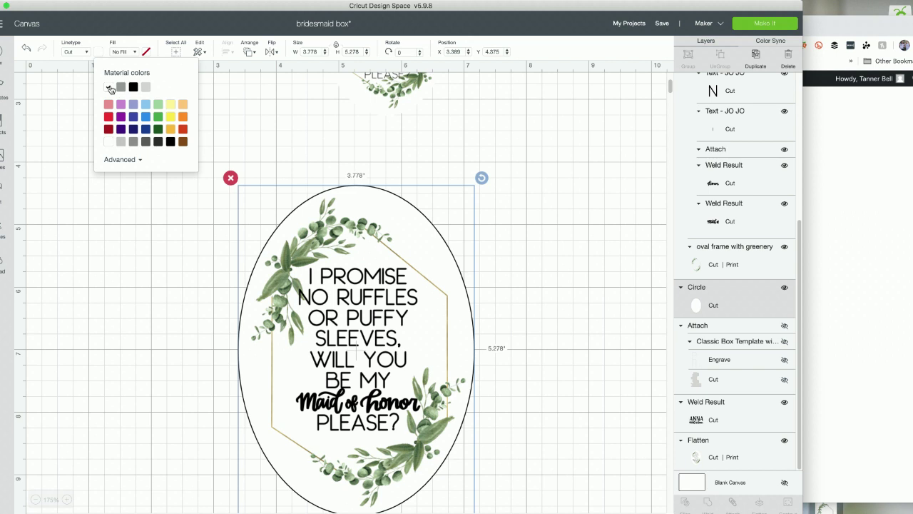
pyautogui.click(157, 231)
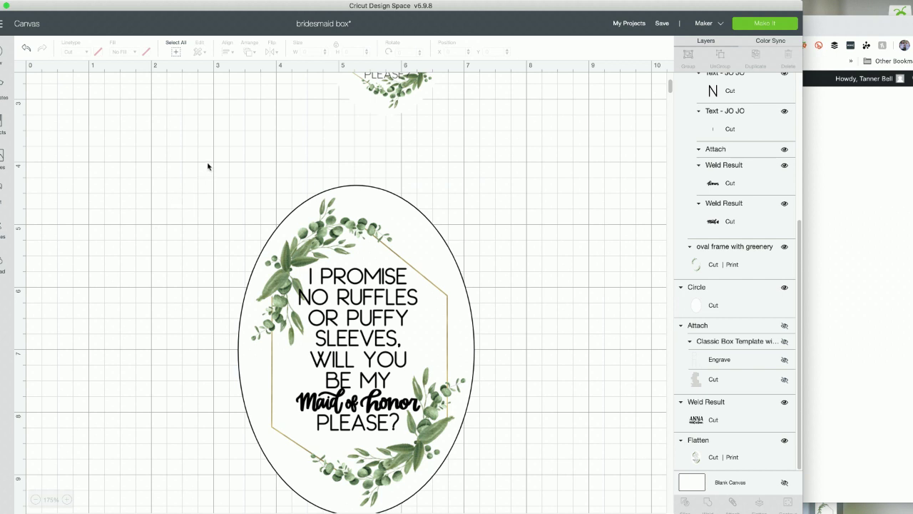
# Flatten the white oval with the grouped message and frame, and move the flattened label to about X 9.819, Y 3.875
pyautogui.moveTo(208, 164); pyautogui.dragTo(560, 491)
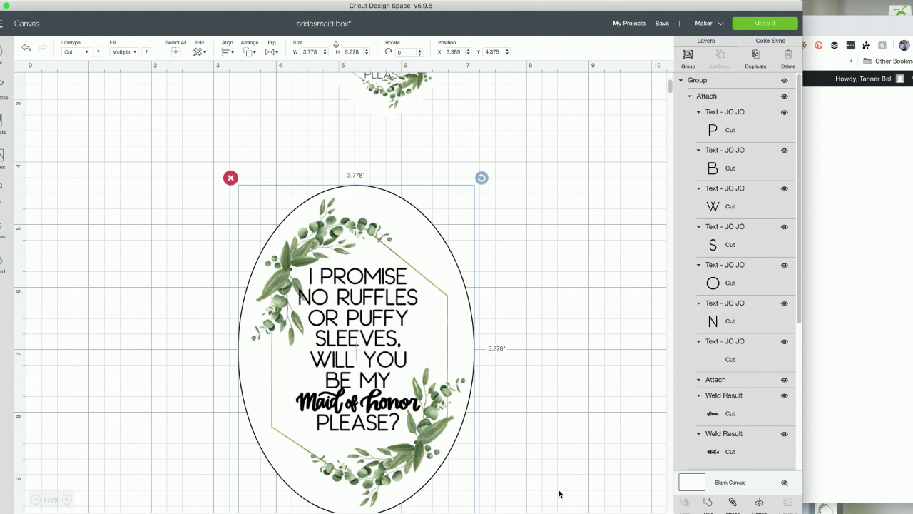
pyautogui.click(759, 504)
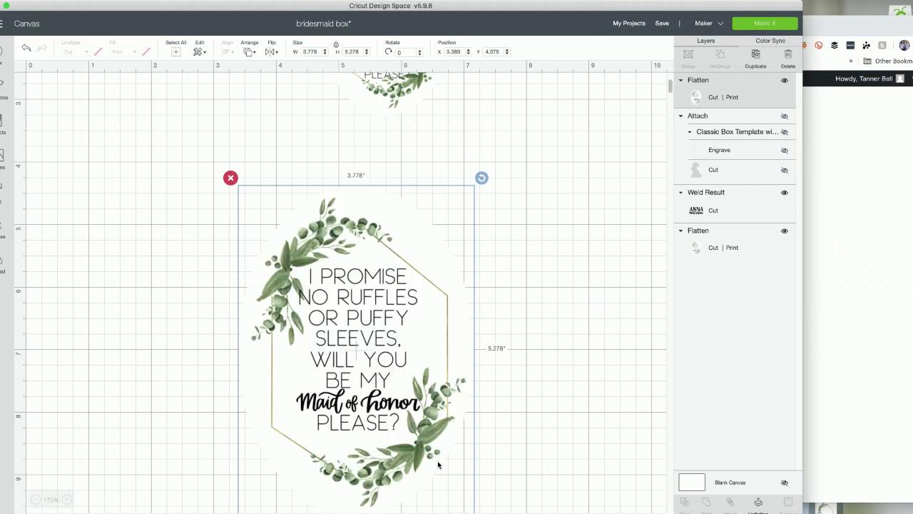
pyautogui.click(36, 499)
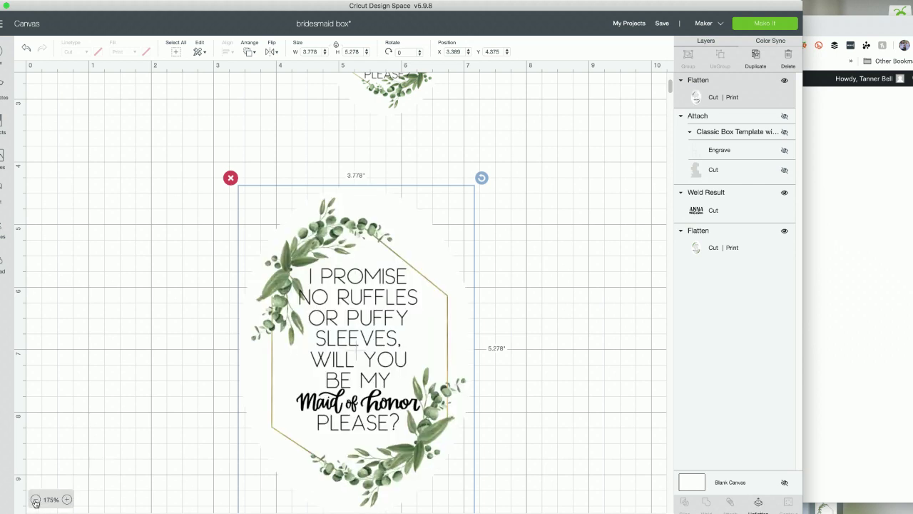
pyautogui.click(36, 499)
pyautogui.click(35, 500)
pyautogui.click(36, 499)
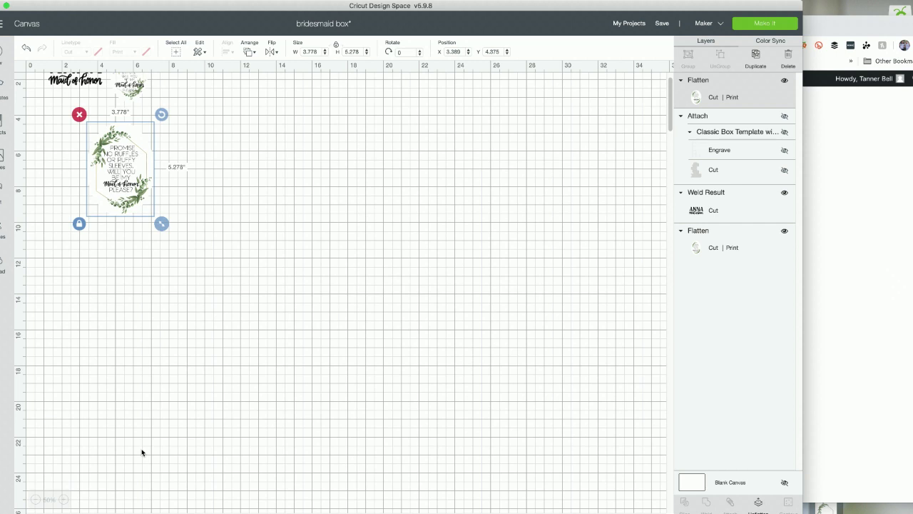
pyautogui.click(63, 499)
pyautogui.click(64, 499)
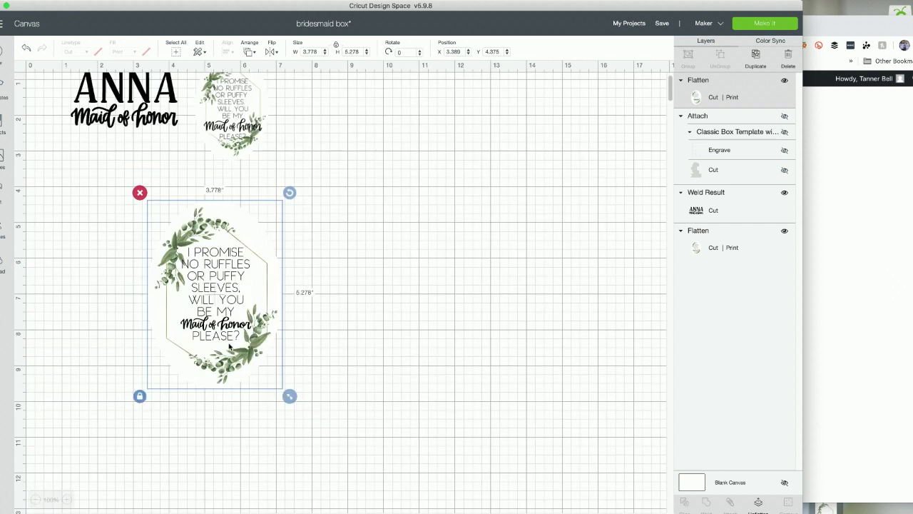
pyautogui.moveTo(230, 347); pyautogui.dragTo(465, 327)
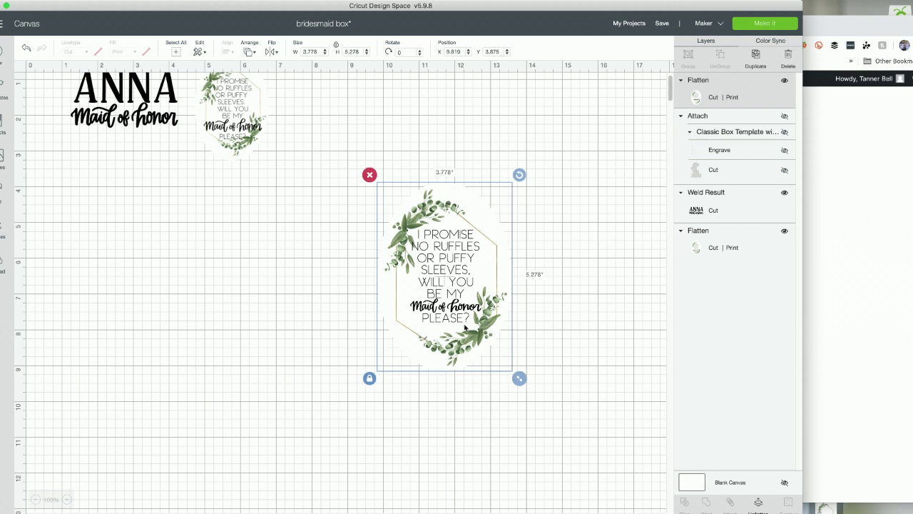
# With the hidden box template shown again, shrink the new flattened label to about 2.69 × 3.76 in and rotate it to 270°
pyautogui.click(786, 118)
pyautogui.click(440, 261)
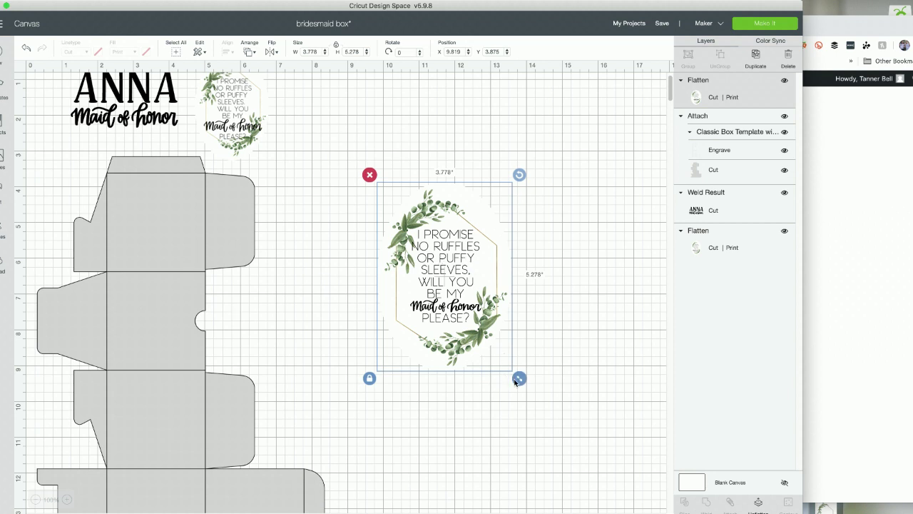
pyautogui.moveTo(517, 382); pyautogui.dragTo(478, 326)
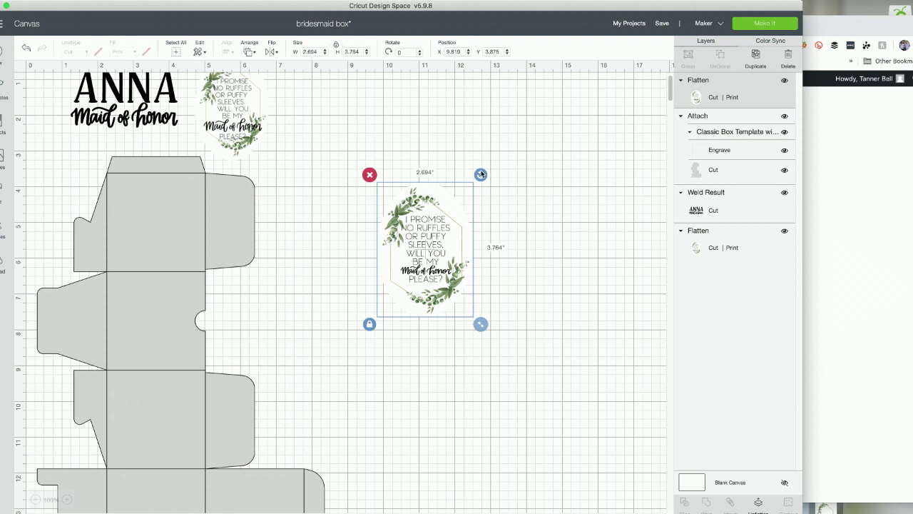
pyautogui.moveTo(481, 174); pyautogui.dragTo(370, 218)
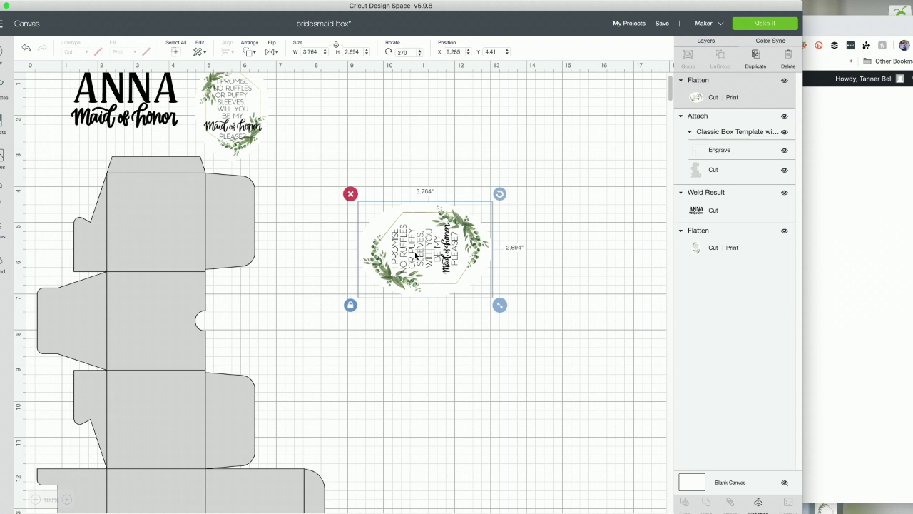
# Try the rotated flattened label on the box panel with the thumb notch, resizing it to about 3.06 × 2.19 in
pyautogui.moveTo(415, 255); pyautogui.dragTo(201, 330)
pyautogui.moveTo(257, 372); pyautogui.dragTo(253, 365)
pyautogui.moveTo(216, 327); pyautogui.dragTo(232, 335)
pyautogui.click(236, 319)
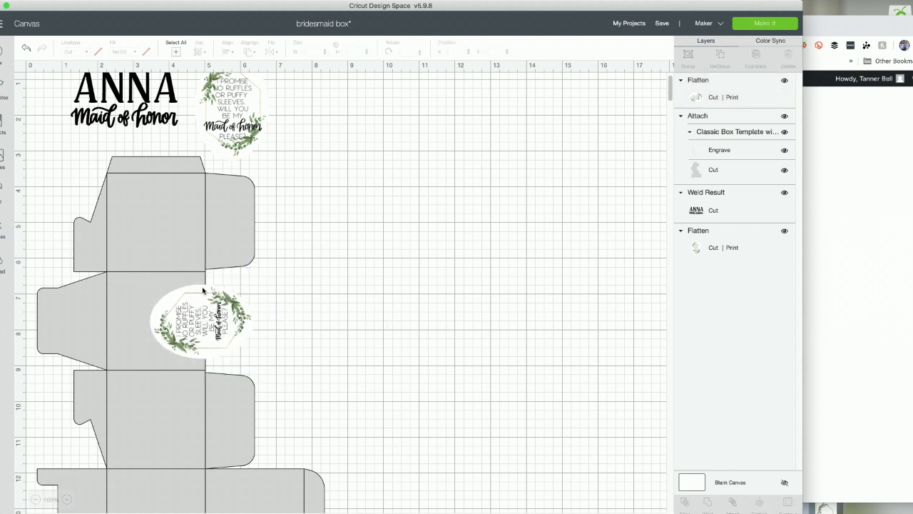
pyautogui.moveTo(208, 358); pyautogui.dragTo(216, 354)
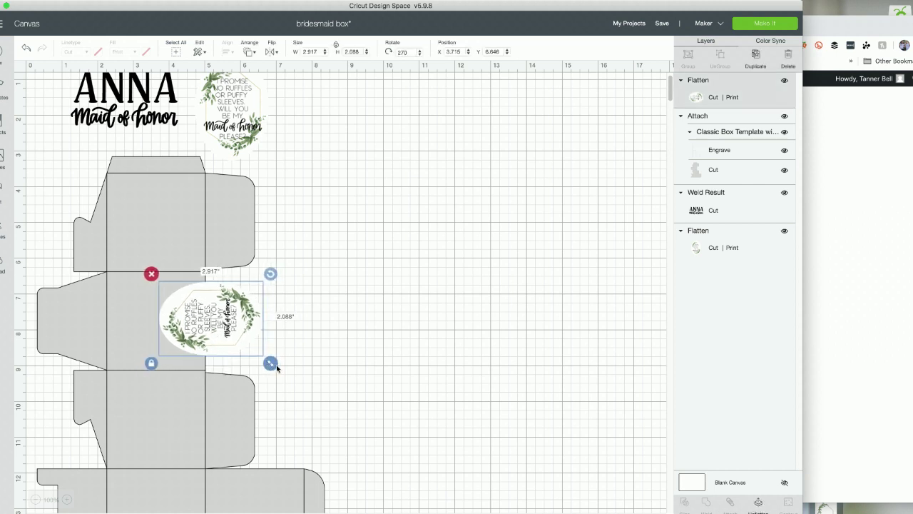
pyautogui.moveTo(271, 366)
pyautogui.mouseDown()
pyautogui.moveTo(390, 449)
pyautogui.moveTo(262, 365)
pyautogui.moveTo(214, 322)
pyautogui.moveTo(277, 366)
pyautogui.mouseUp()
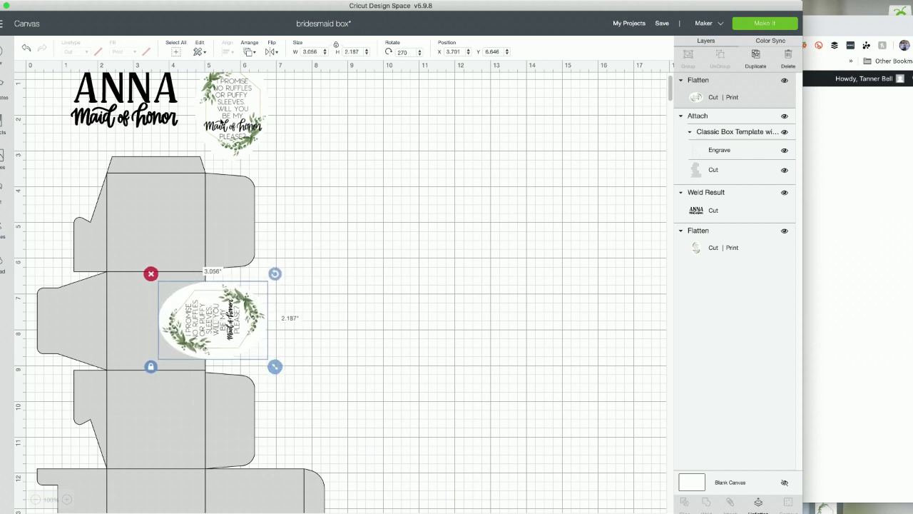
# Delete the rotated label from the box template and move the remaining flattened label to about X 6.401, Y 0.506
pyautogui.moveTo(224, 124); pyautogui.dragTo(328, 169)
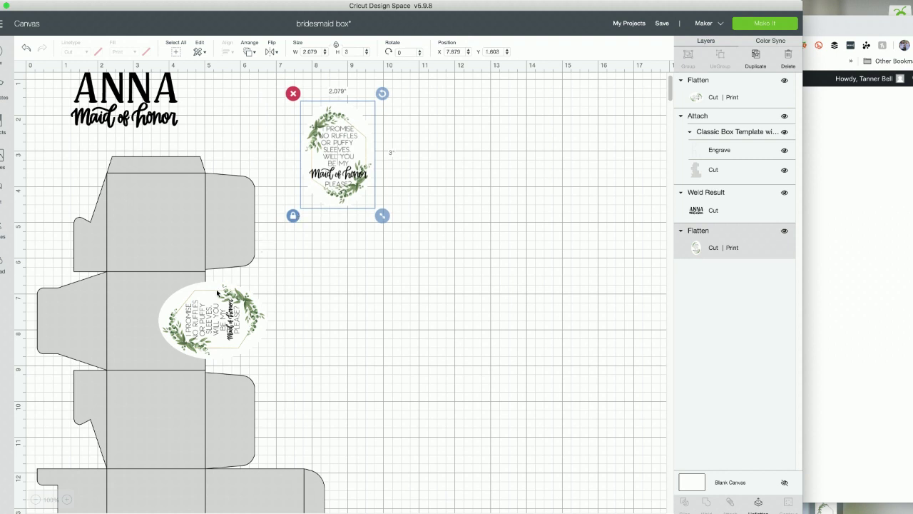
pyautogui.click(208, 318)
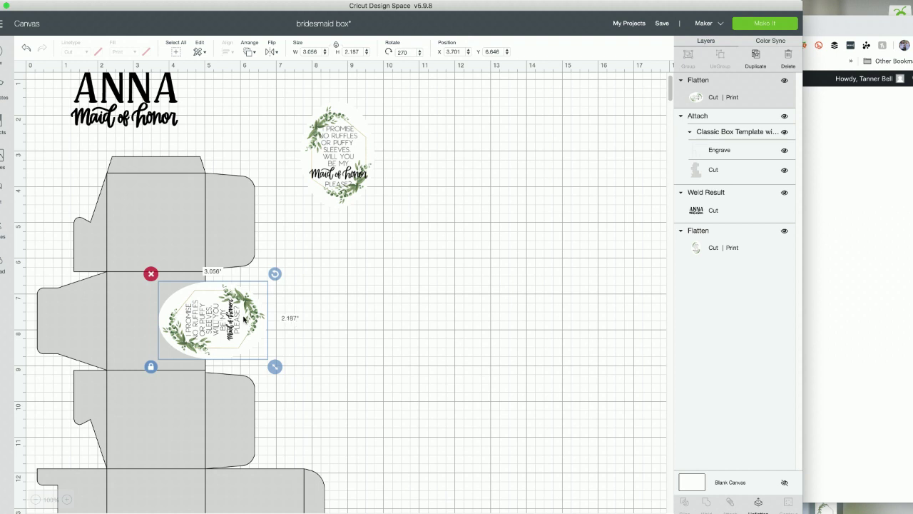
pyautogui.click(151, 273)
pyautogui.scroll(1, 433, 313)
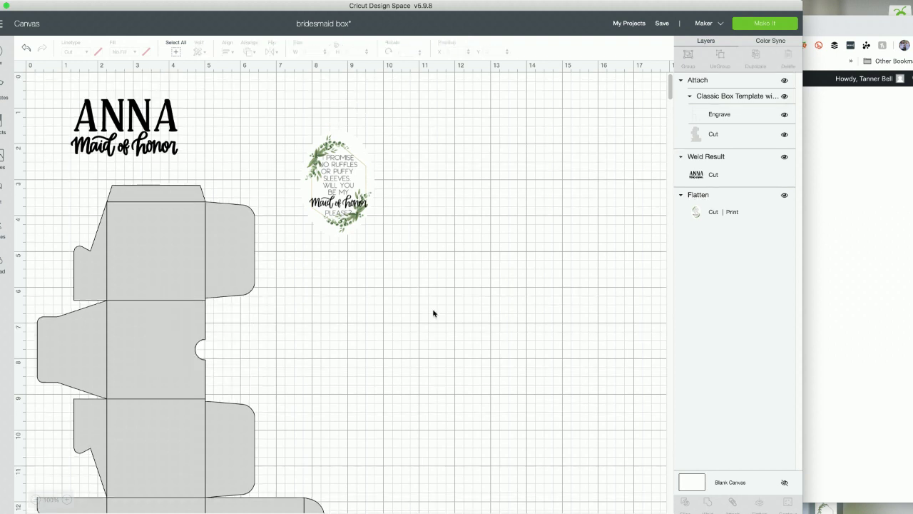
pyautogui.moveTo(352, 193); pyautogui.dragTo(305, 153)
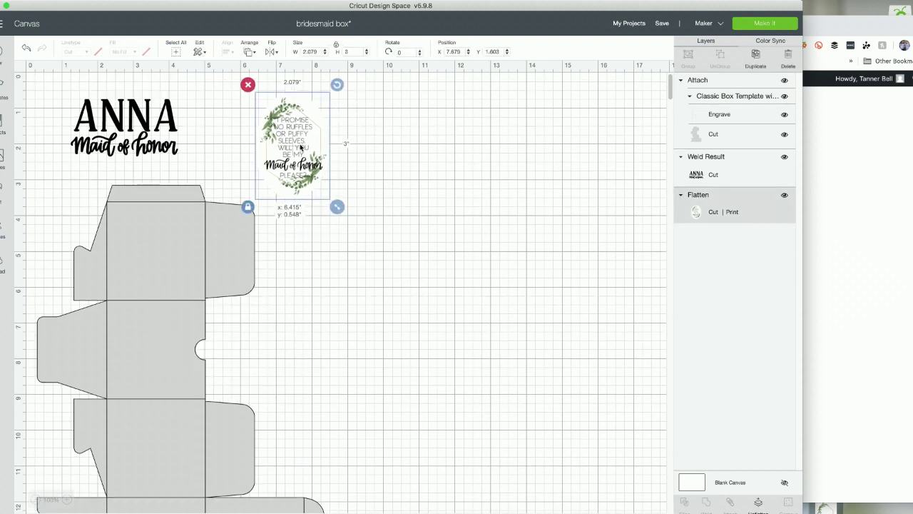
pyautogui.click(444, 244)
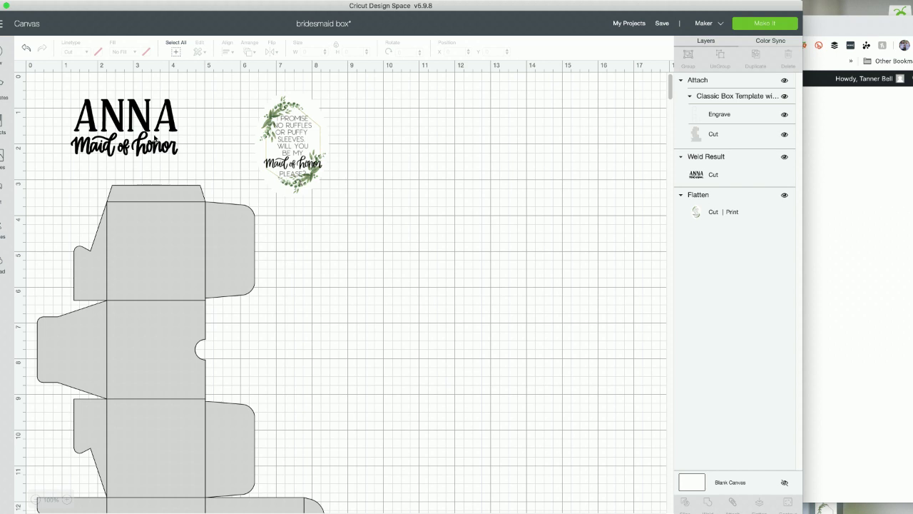
pyautogui.click(155, 138)
pyautogui.click(289, 140)
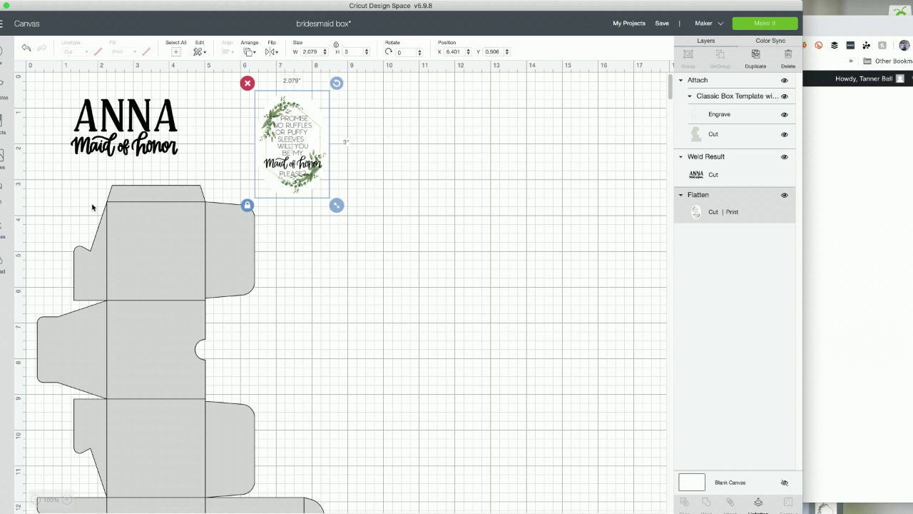
pyautogui.click(2, 254)
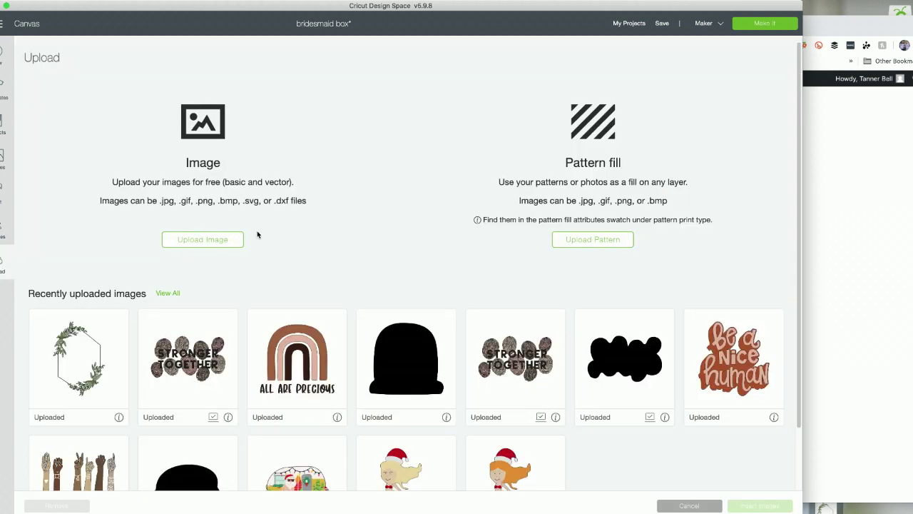
pyautogui.click(205, 241)
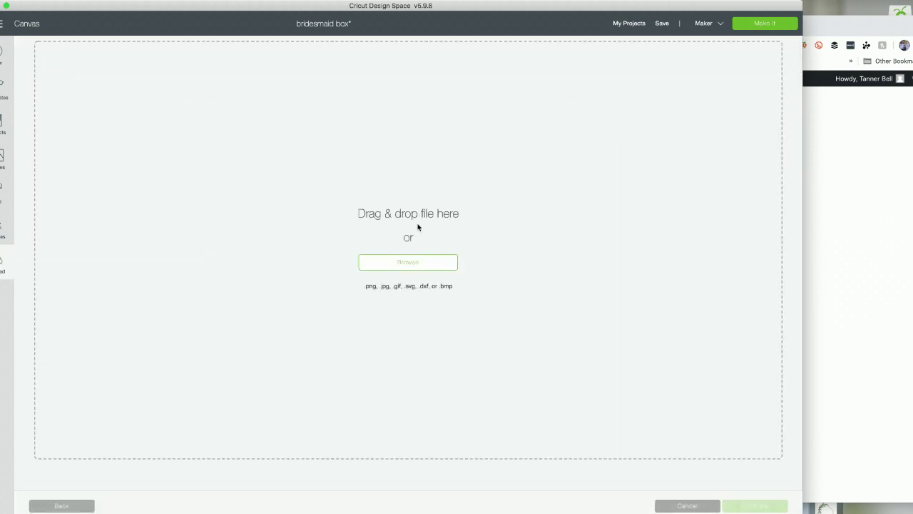
pyautogui.click(680, 506)
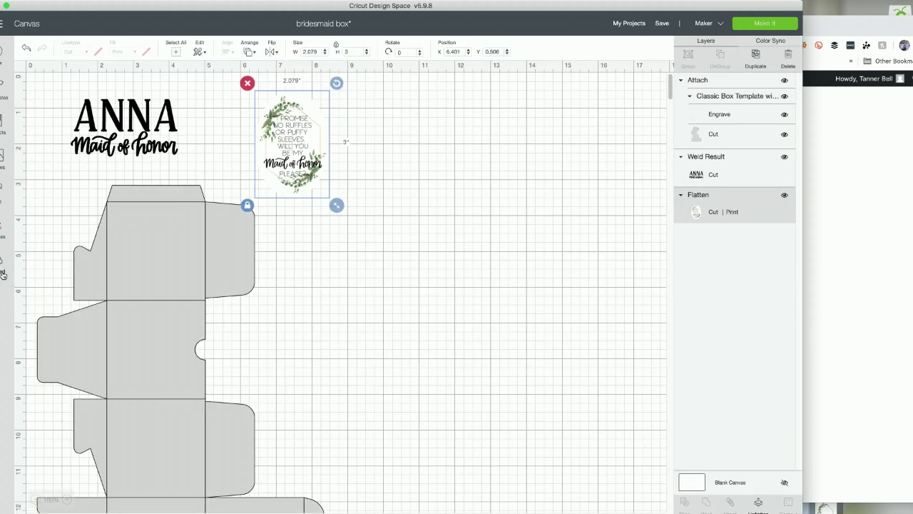
# Search all uploaded images for "maid", clear the search and return to the canvas without inserting anything
pyautogui.click(11, 280)
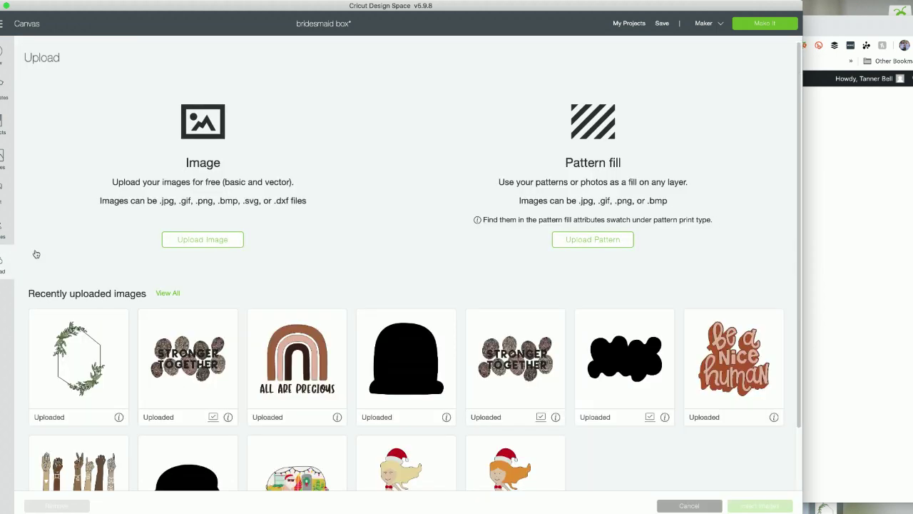
pyautogui.click(167, 294)
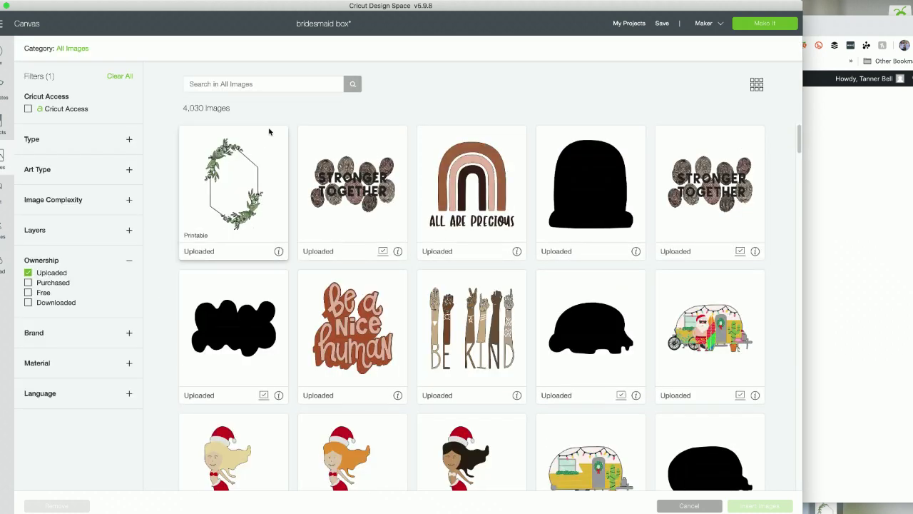
pyautogui.click(239, 84)
pyautogui.write('maid')
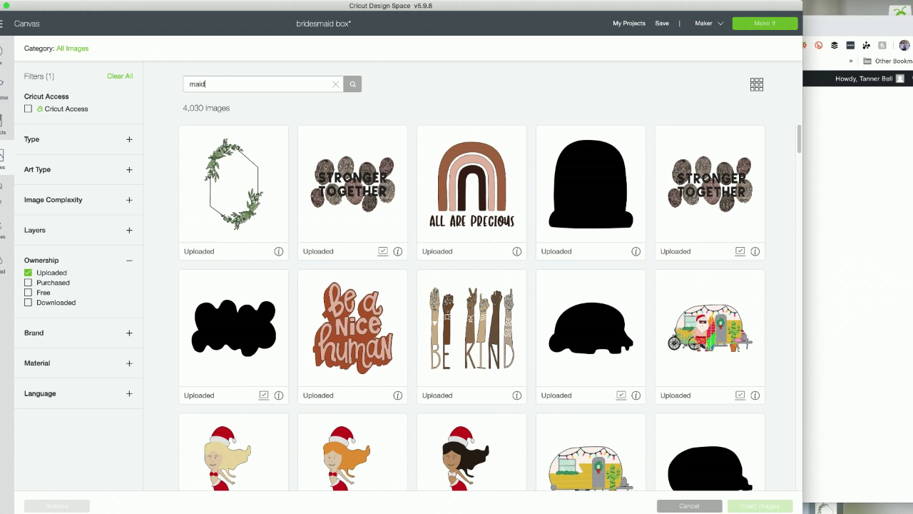
pyautogui.press('Return')
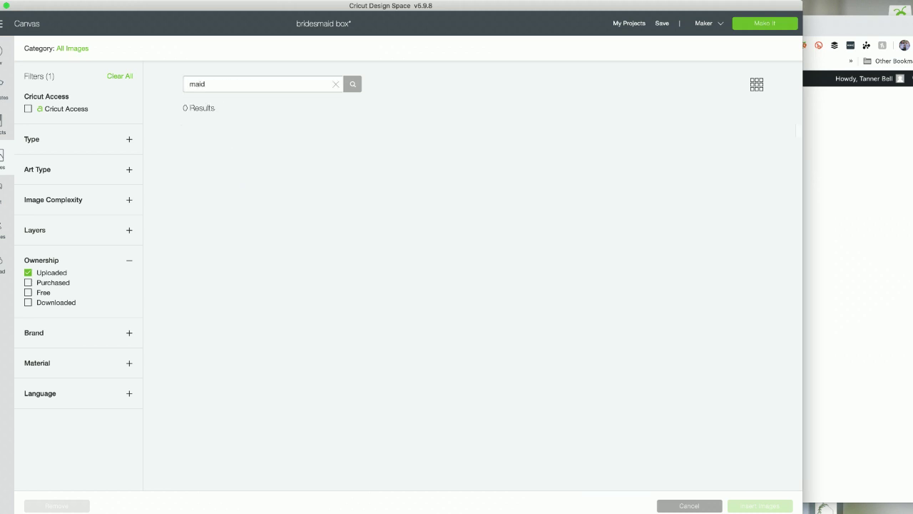
pyautogui.press('BackSpace')
pyautogui.press('BackSpace')
pyautogui.press('BackSpace')
pyautogui.press('BackSpace')
pyautogui.click(689, 505)
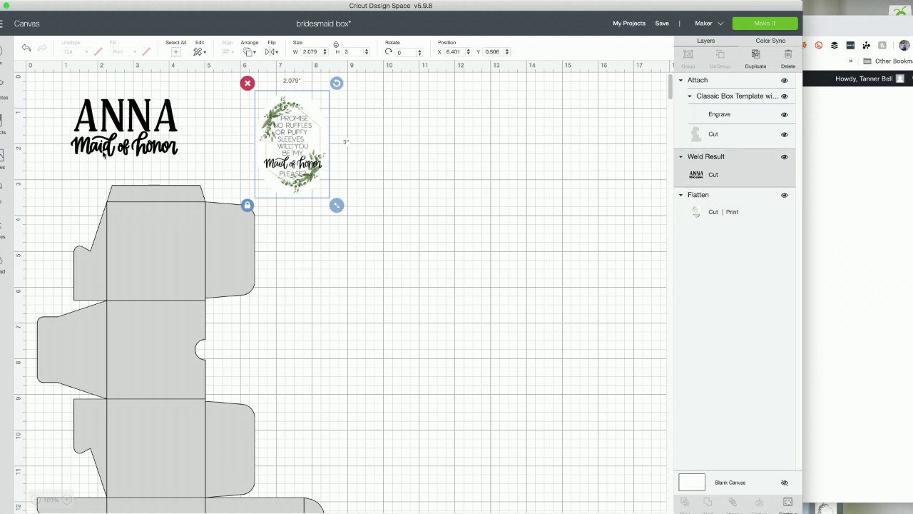
# Duplicate the welded name and "Maid of honor" lettering, keeping the original above the box template and the copy at about X 10.866, Y 2.731
pyautogui.moveTo(106, 155); pyautogui.dragTo(475, 248)
pyautogui.click(754, 64)
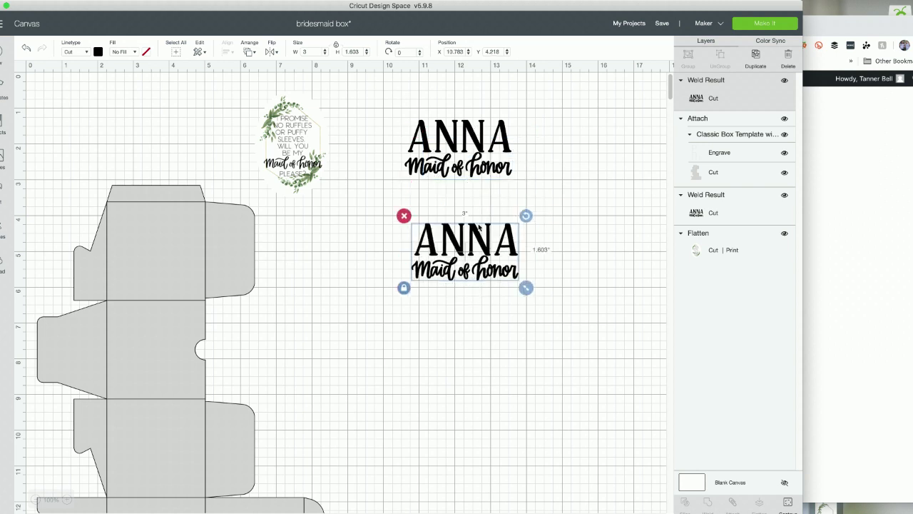
pyautogui.click(417, 135)
pyautogui.click(398, 112)
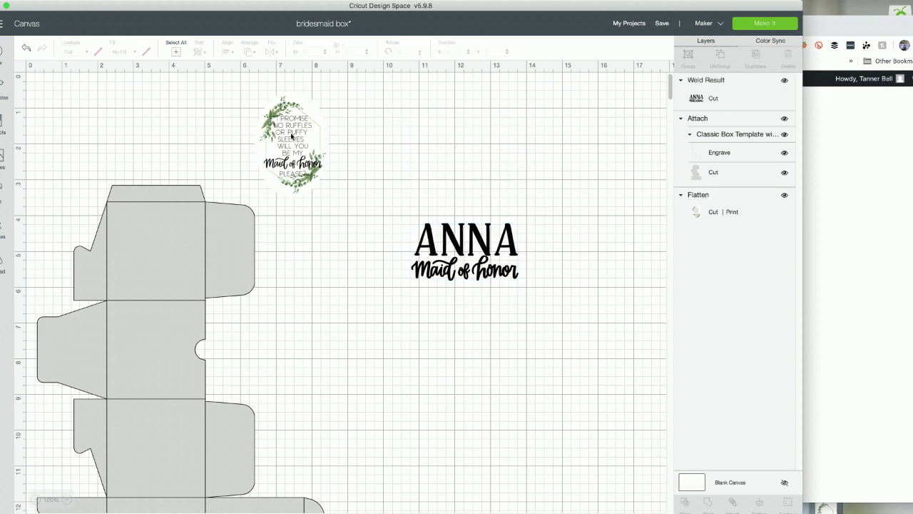
pyautogui.click(29, 49)
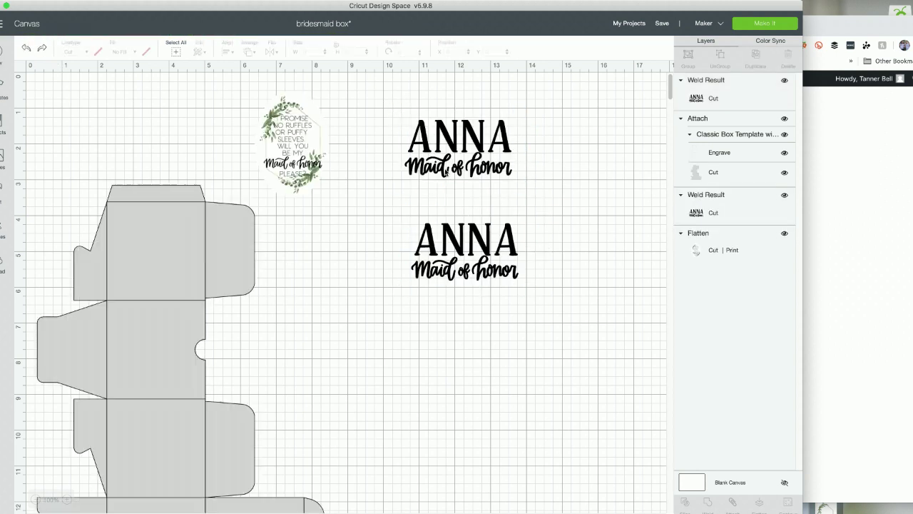
pyautogui.moveTo(447, 156); pyautogui.dragTo(101, 129)
pyautogui.moveTo(447, 271); pyautogui.dragTo(450, 219)
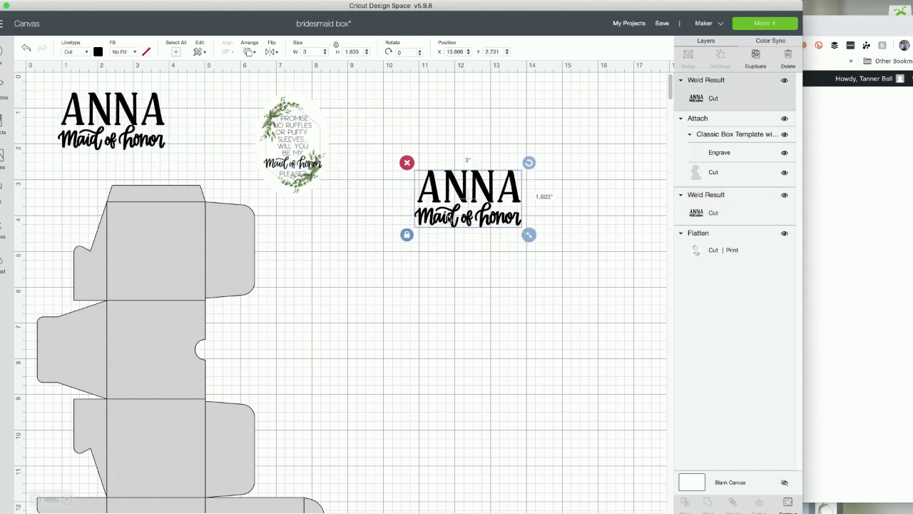
# Make a spare duplicate of the copied lettering and place it below that copy at about X 10.658, Y 5.745
pyautogui.click(755, 69)
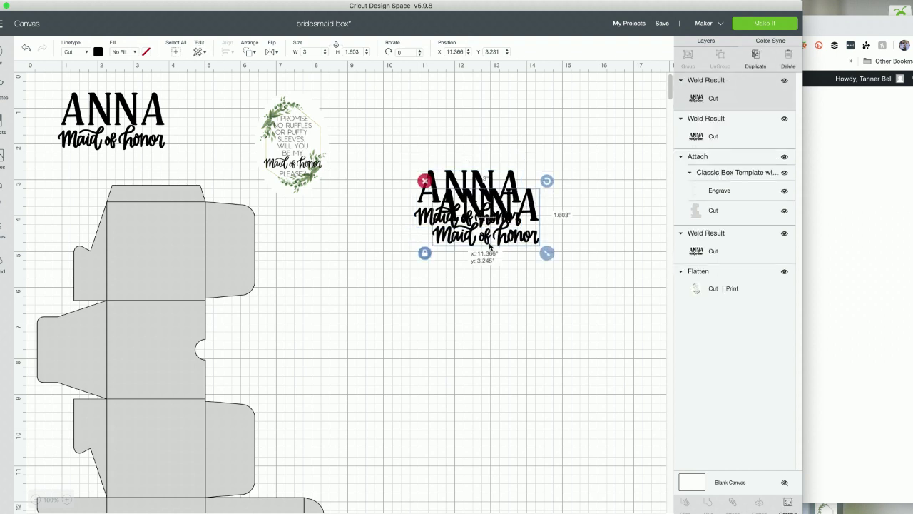
pyautogui.moveTo(489, 246); pyautogui.dragTo(463, 321)
pyautogui.click(507, 207)
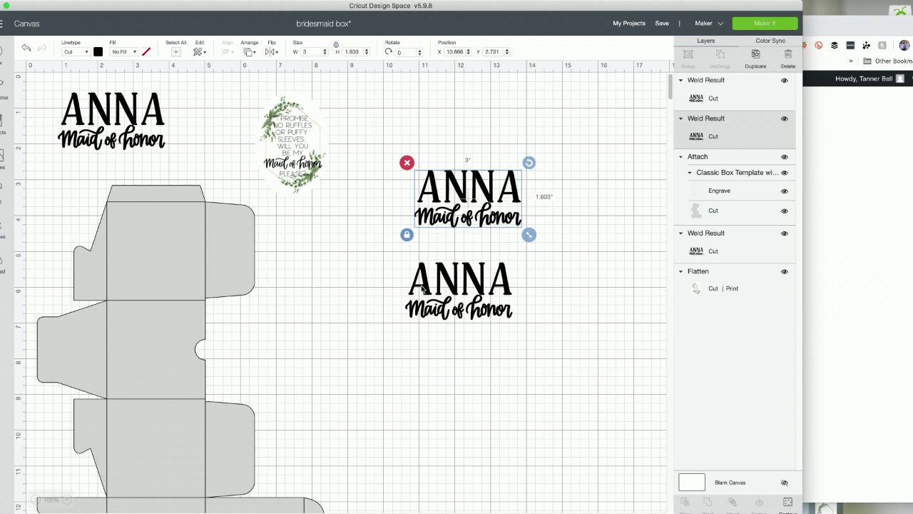
pyautogui.moveTo(421, 286); pyautogui.dragTo(423, 301)
# Insert a square over the name line of the upper lettering copy, leaving "Maid of honor" uncovered, and slice the two
pyautogui.click(2, 155)
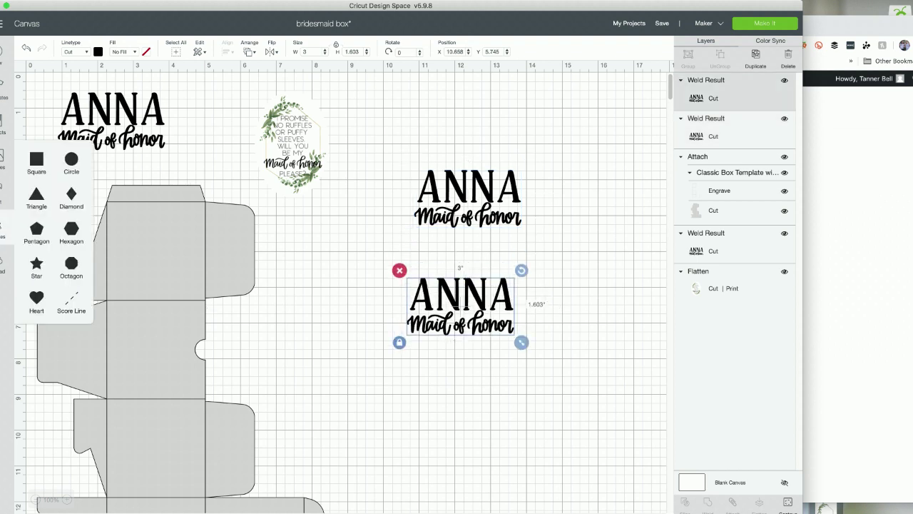
pyautogui.click(36, 162)
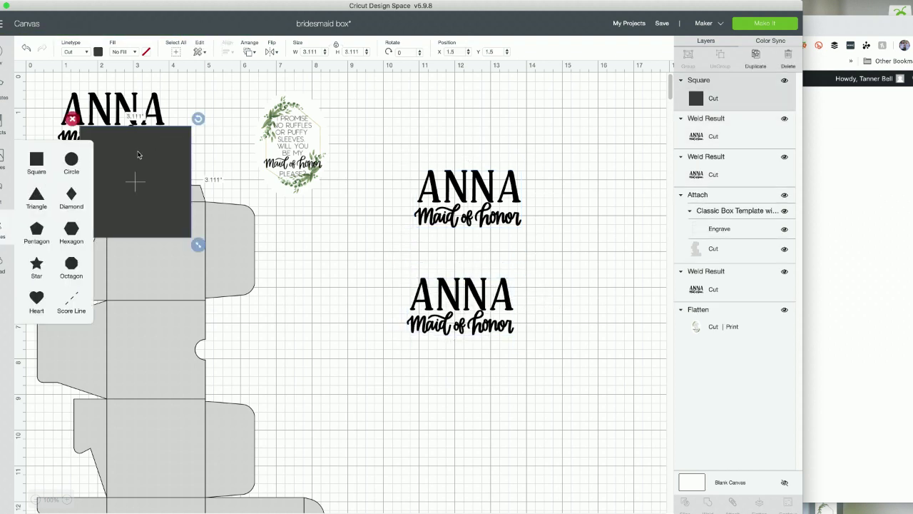
pyautogui.moveTo(135, 151); pyautogui.dragTo(471, 118)
pyautogui.click(368, 112)
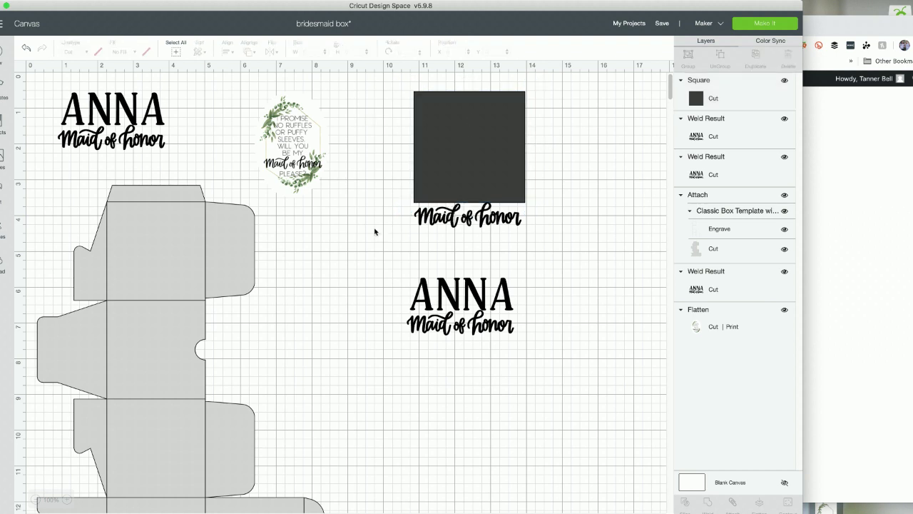
pyautogui.moveTo(375, 231); pyautogui.dragTo(536, 178)
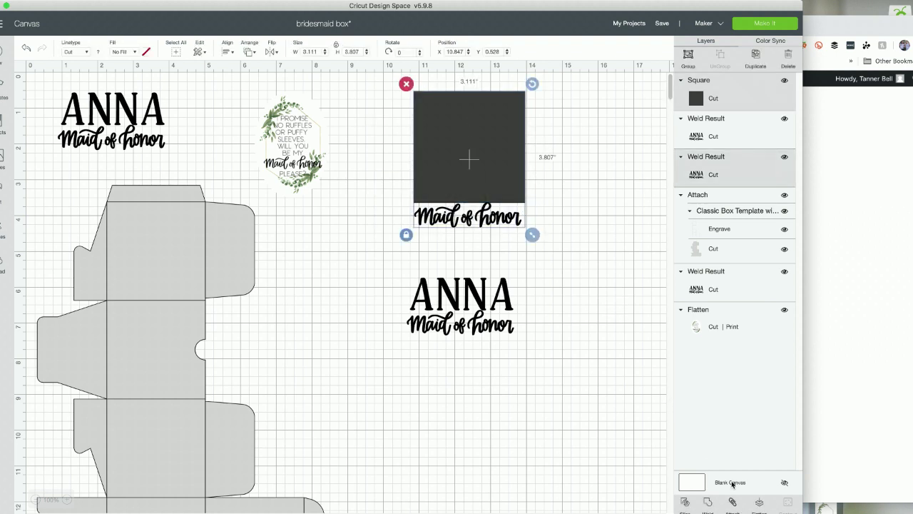
pyautogui.click(684, 503)
# Move the sliced "Maid of honor" text clear and delete the leftover square and name pieces
pyautogui.click(491, 227)
pyautogui.moveTo(491, 227); pyautogui.dragTo(467, 245)
pyautogui.click(575, 212)
pyautogui.moveTo(568, 214); pyautogui.dragTo(413, 133)
pyautogui.click(530, 171)
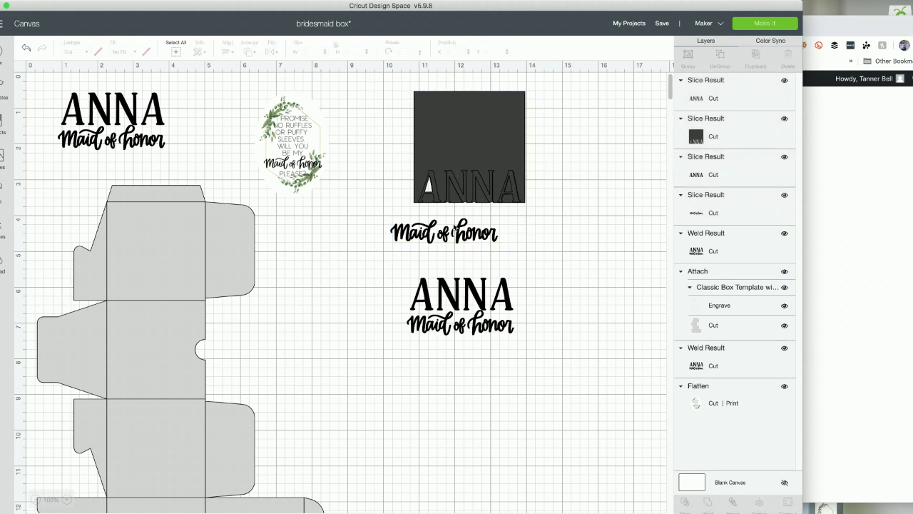
pyautogui.click(443, 232)
pyautogui.moveTo(443, 231); pyautogui.dragTo(377, 256)
pyautogui.click(557, 233)
pyautogui.moveTo(560, 234); pyautogui.dragTo(408, 92)
pyautogui.press('Delete')
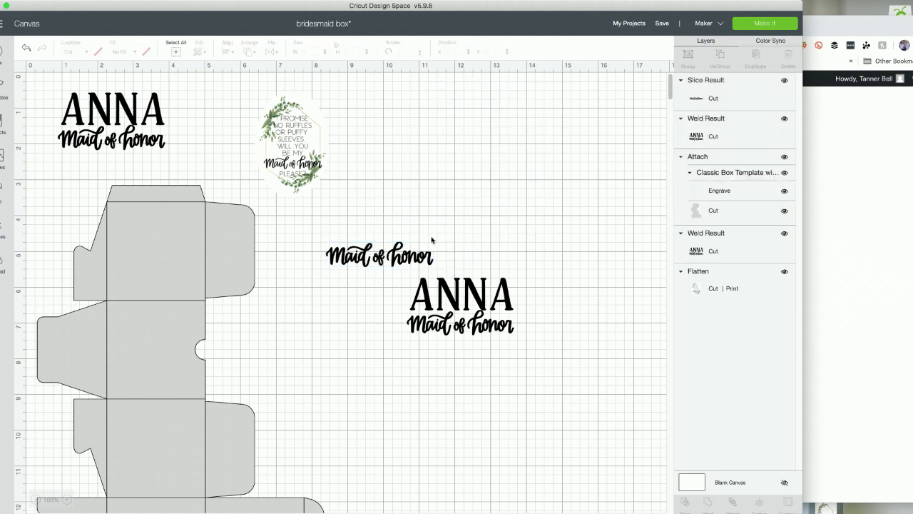
# Move "Maid of honor" to about X 10.644, Y 3.917 and delete the spare copy of the full lettering below it
pyautogui.moveTo(393, 254); pyautogui.dragTo(506, 213)
pyautogui.click(430, 287)
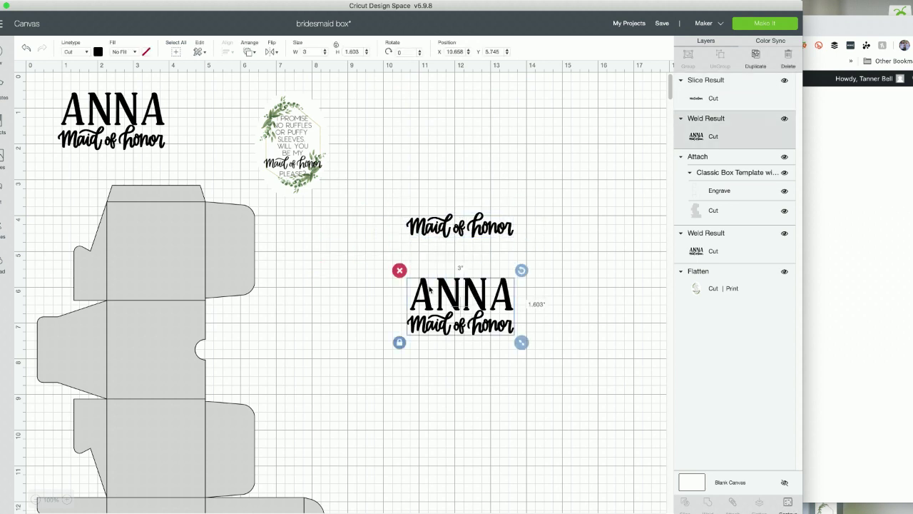
pyautogui.press('Delete')
# Insert a square covering only the word "honor" in the separated "Maid of honor" text and slice the two
pyautogui.click(467, 230)
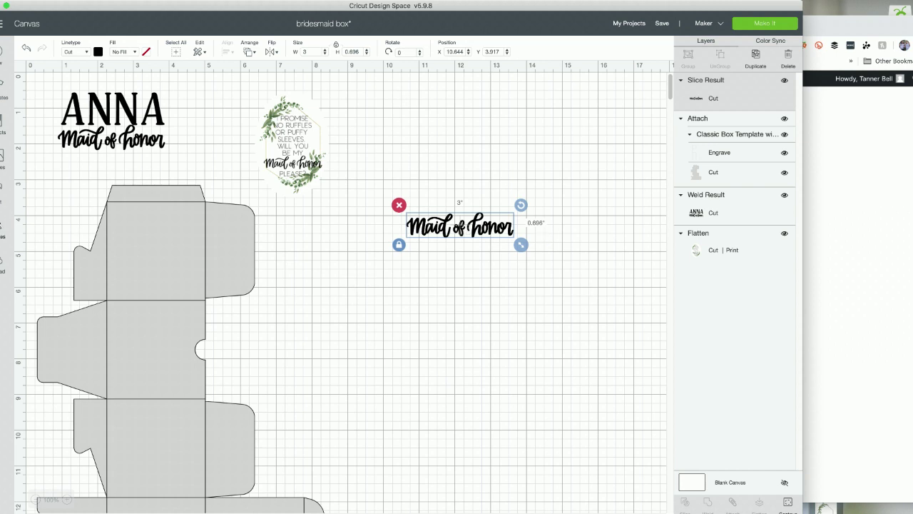
pyautogui.click(2, 228)
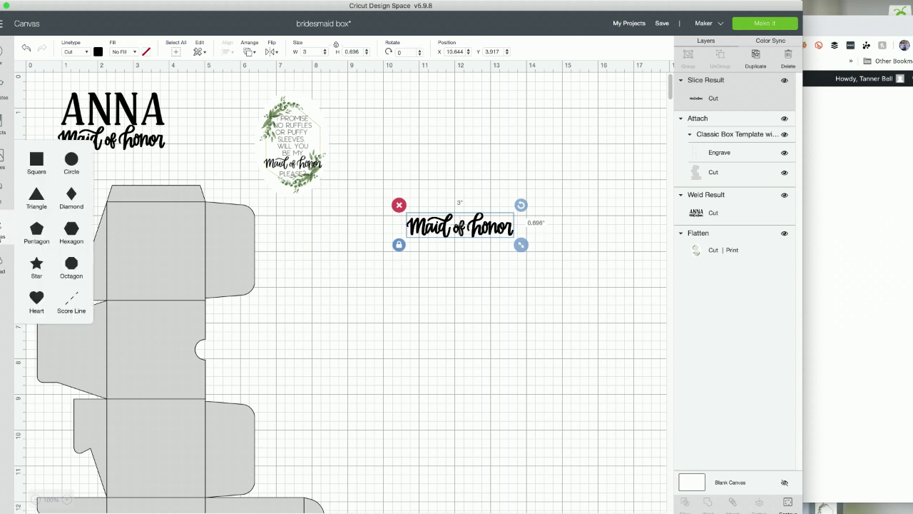
pyautogui.click(37, 161)
pyautogui.moveTo(192, 159); pyautogui.dragTo(557, 187)
pyautogui.click(484, 345)
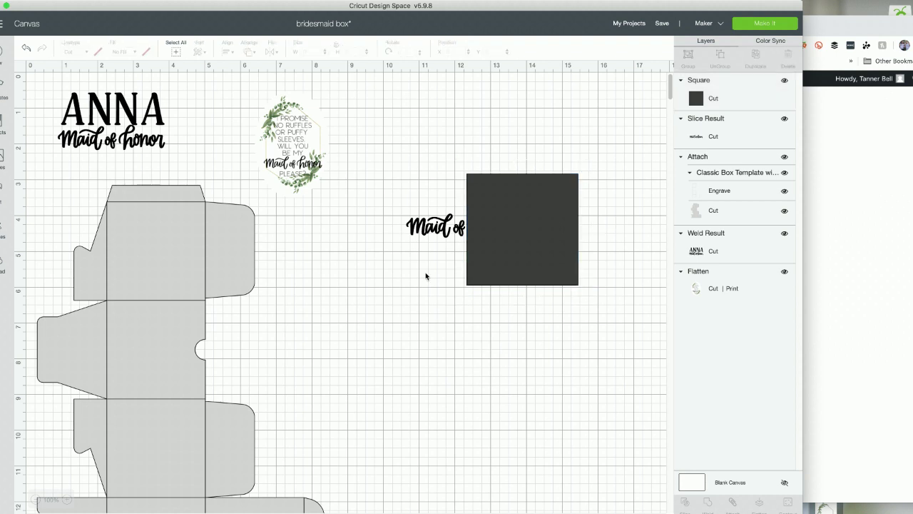
pyautogui.moveTo(413, 162); pyautogui.dragTo(508, 382)
pyautogui.click(685, 504)
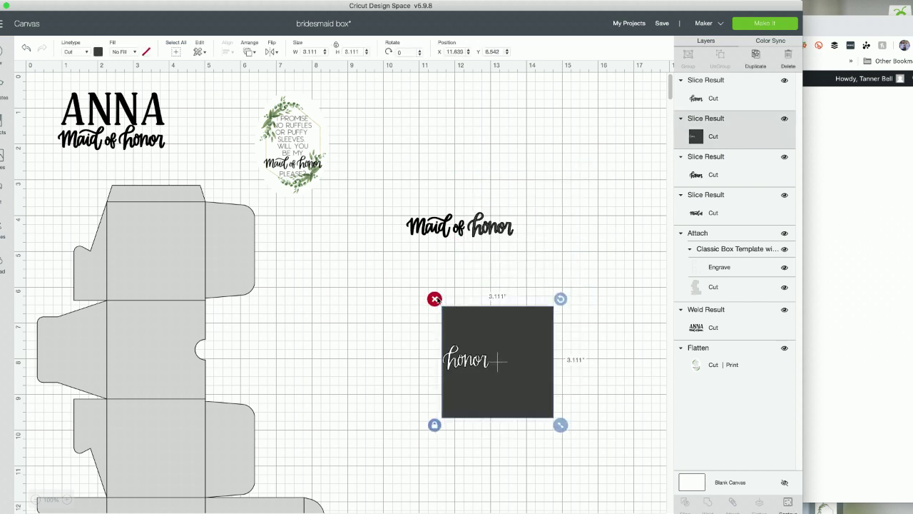
# Delete the leftover square and duplicate "honor" slice, and stack the remaining "honor" below "Maid of" at a larger size
pyautogui.click(434, 298)
pyautogui.moveTo(495, 245); pyautogui.dragTo(497, 321)
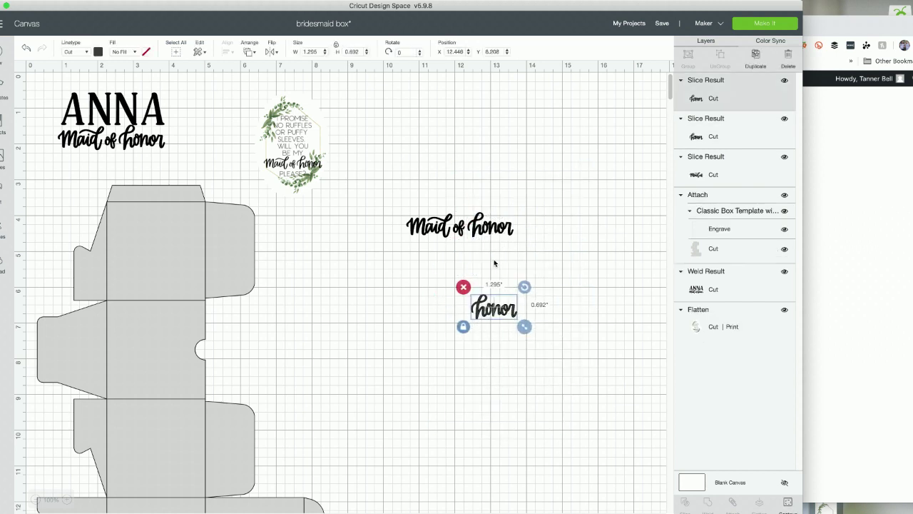
pyautogui.click(463, 285)
pyautogui.moveTo(487, 234); pyautogui.dragTo(480, 285)
pyautogui.click(460, 181)
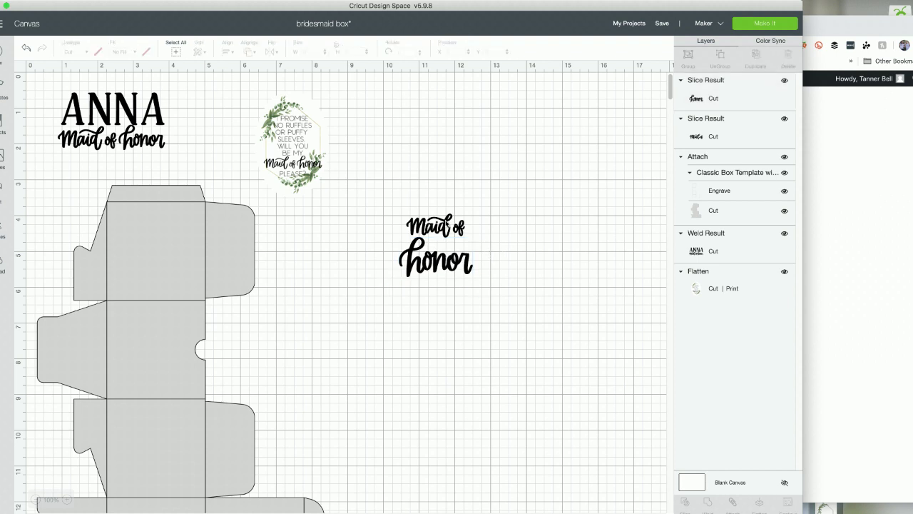